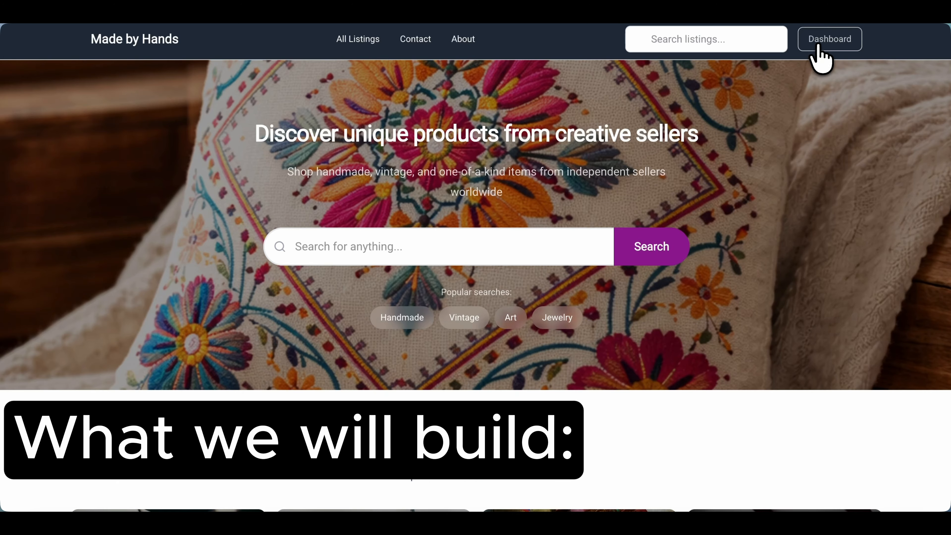
Tour the finished Made by Hands marketplace: the seller dashboard's Create Listing and Settings pages, all listings, and the first pillow listing.
left_click(815, 48)
left_click(64, 251)
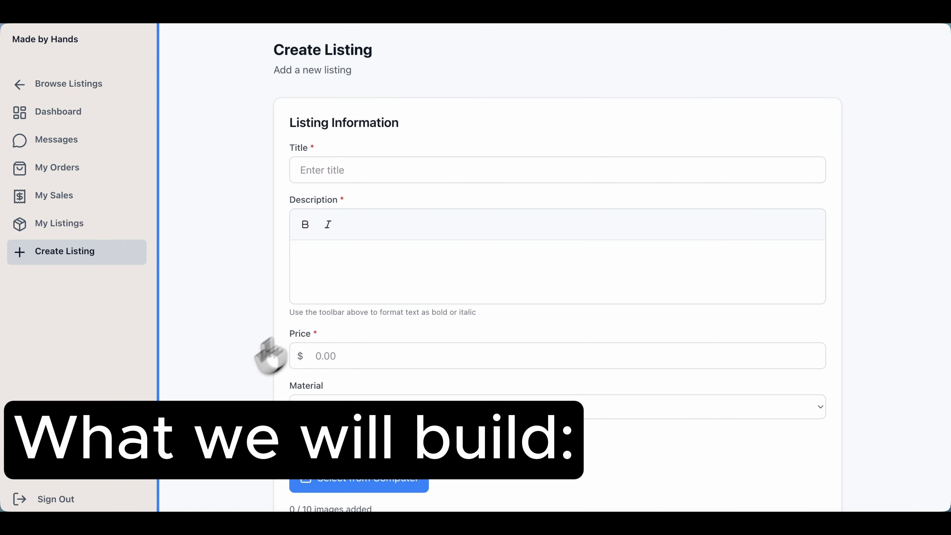
scroll(259, 382, "down", 6)
left_click(76, 469)
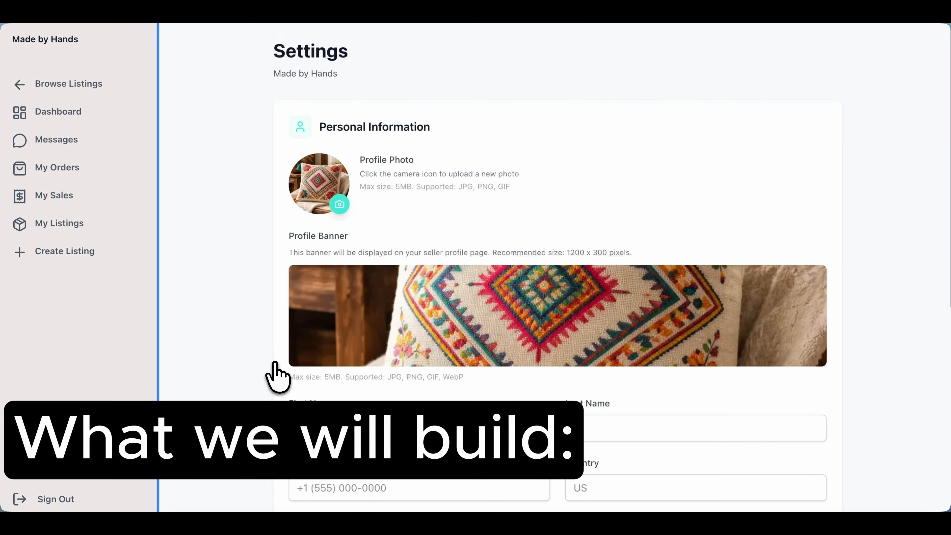
left_click(70, 85)
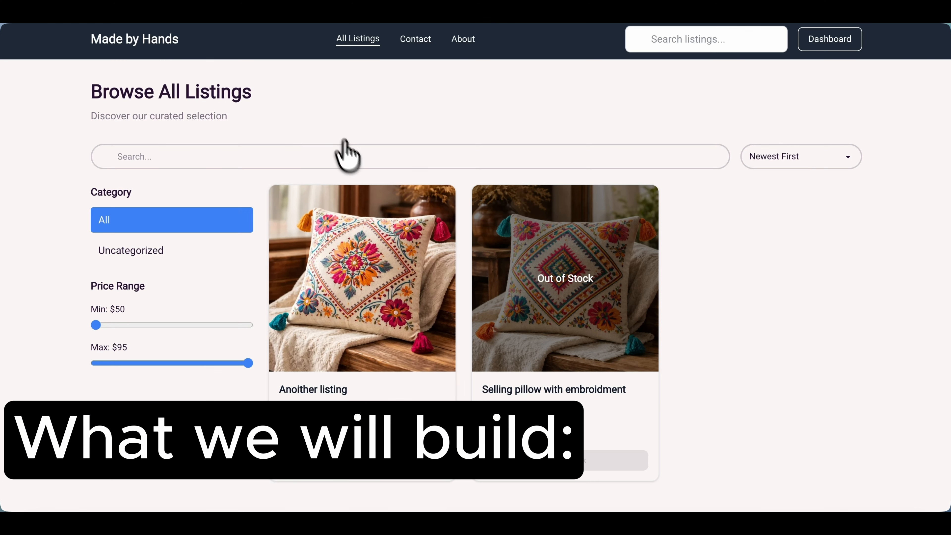
left_click(414, 287)
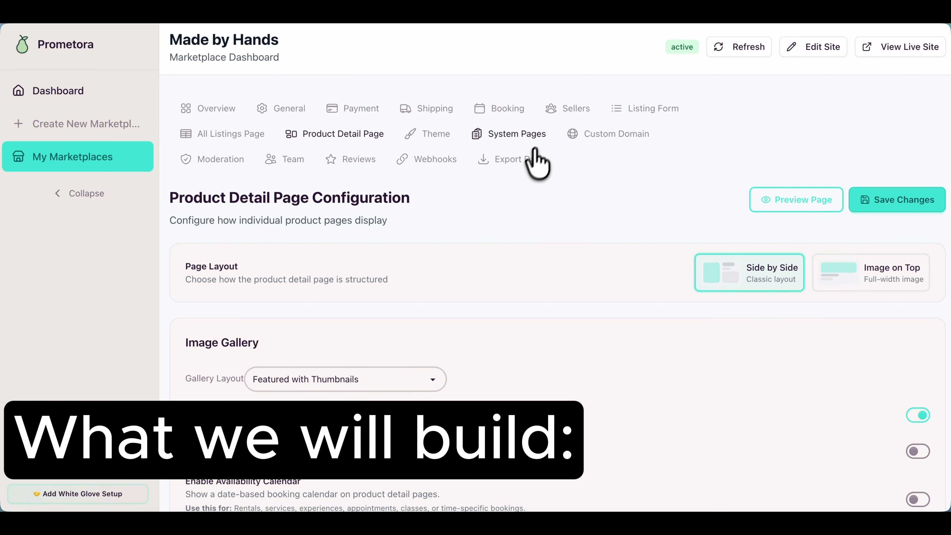
Look through the marketplace dashboard's Listing Form, All Listings Page, Product Detail Page, Payment and Shipping settings.
left_click(636, 110)
left_click(229, 140)
left_click(331, 138)
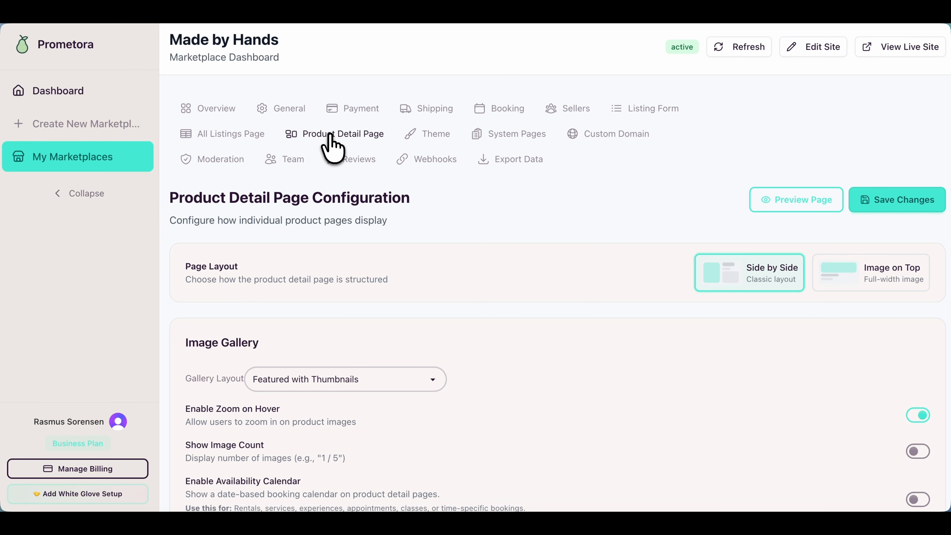
left_click(371, 110)
left_click(435, 110)
scroll(438, 116, "down", 10)
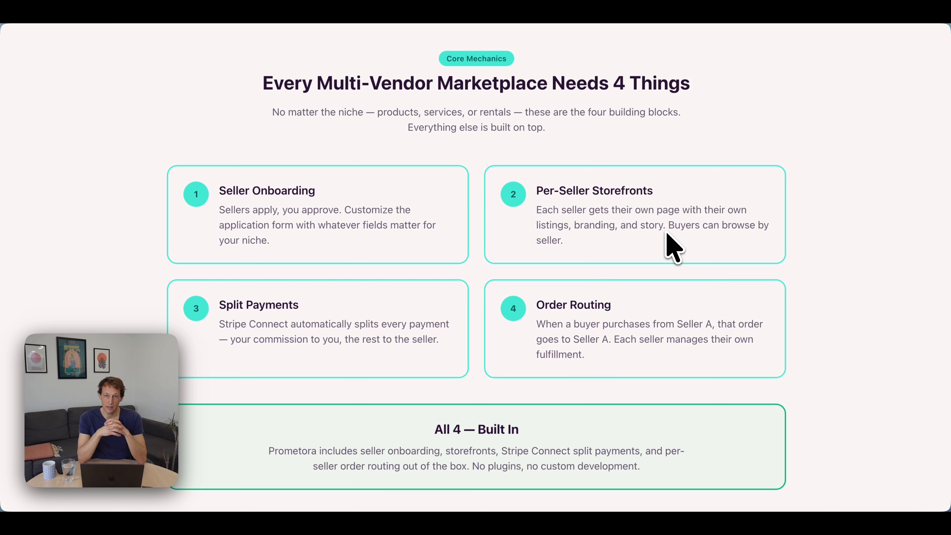
scroll(276, 278, "down", 1)
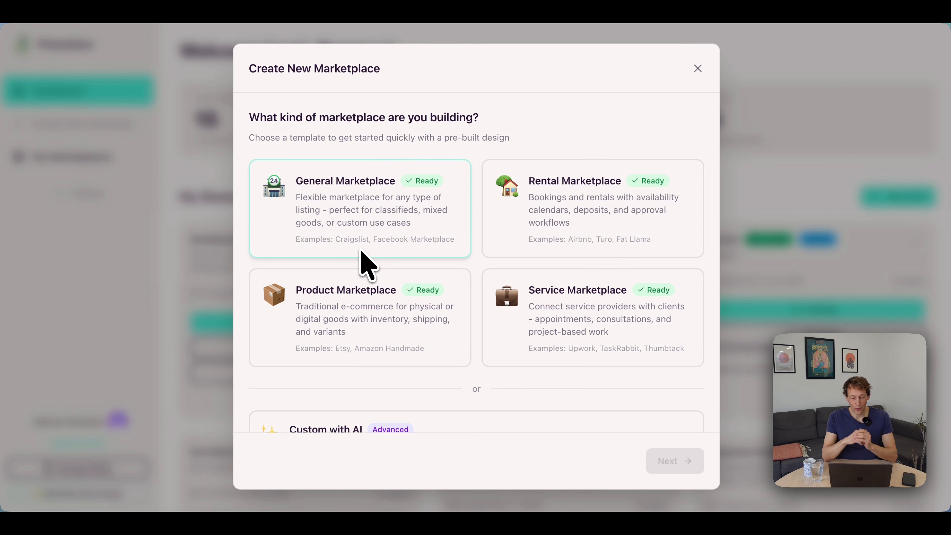
Switch to the text editor holding the marketplace planning notes and move its window fully into view.
key("super+Tab")
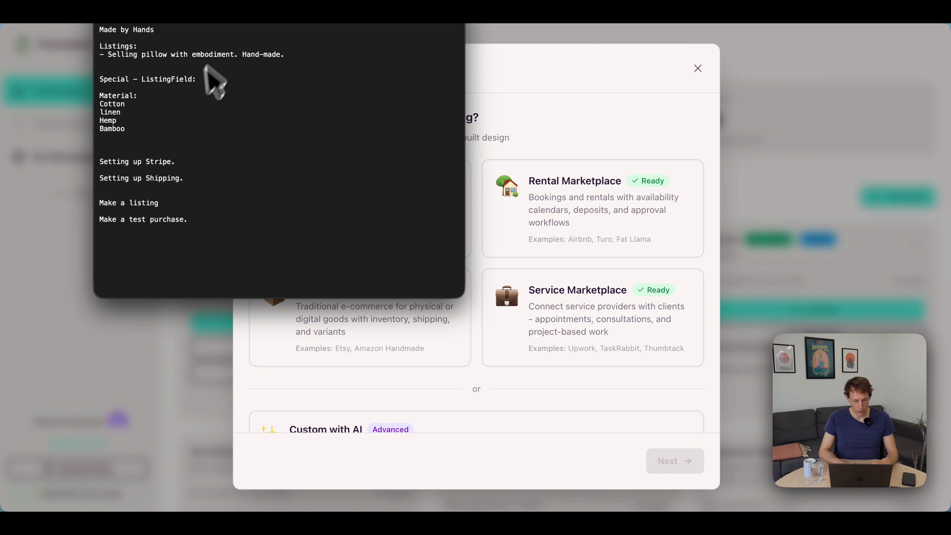
left_click_drag(298, 24, 302, 53)
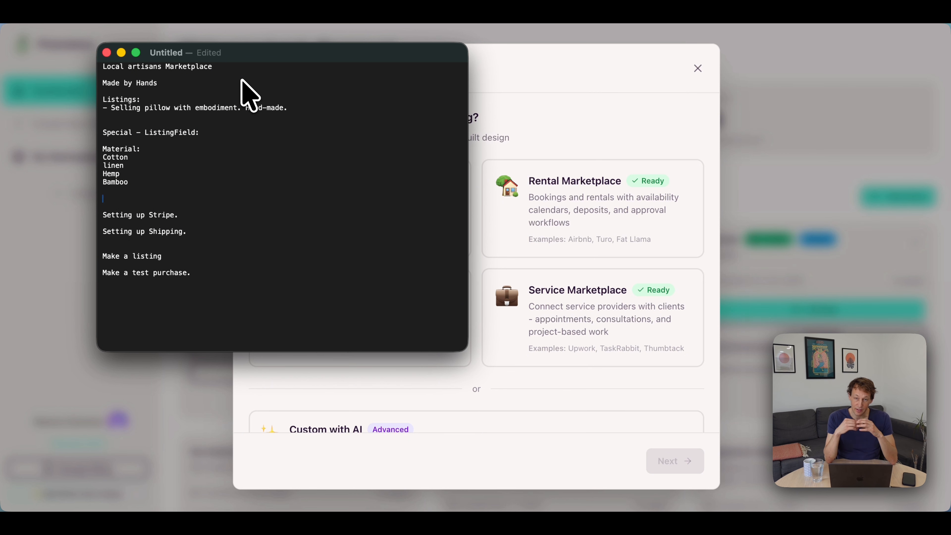
triple_click(207, 82)
key("Right")
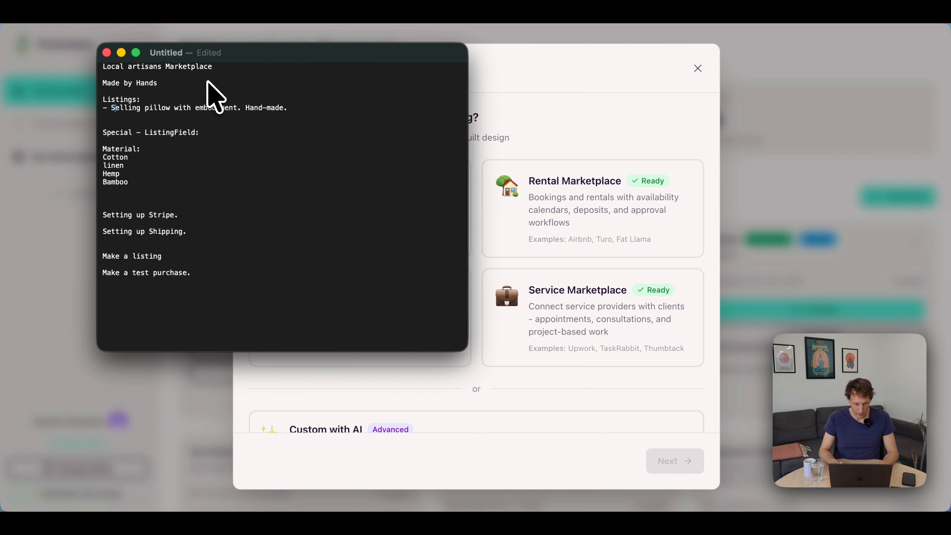
key("Right")
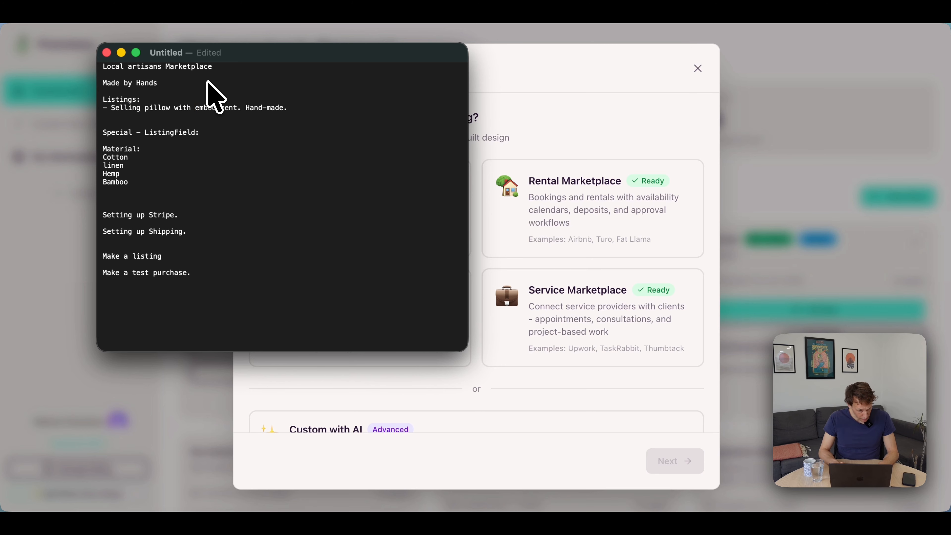
Cut the "Special - ListingField" block, including its Material list from Cotton to Bamboo, out of the notes.
key("alt+shift+Right")
key("Down")
key("Down")
key("Down")
key("Down")
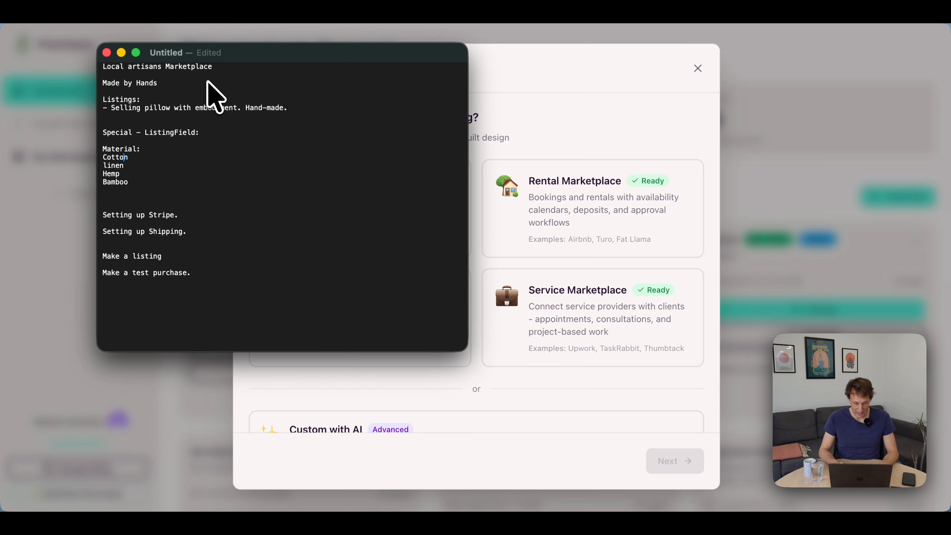
key("Down")
key("Down")
key("Down")
key("shift+Up")
key("shift+Up")
key("shift+Up")
key("shift+Up")
key("shift+Up")
key("shift+Up")
key("super+c")
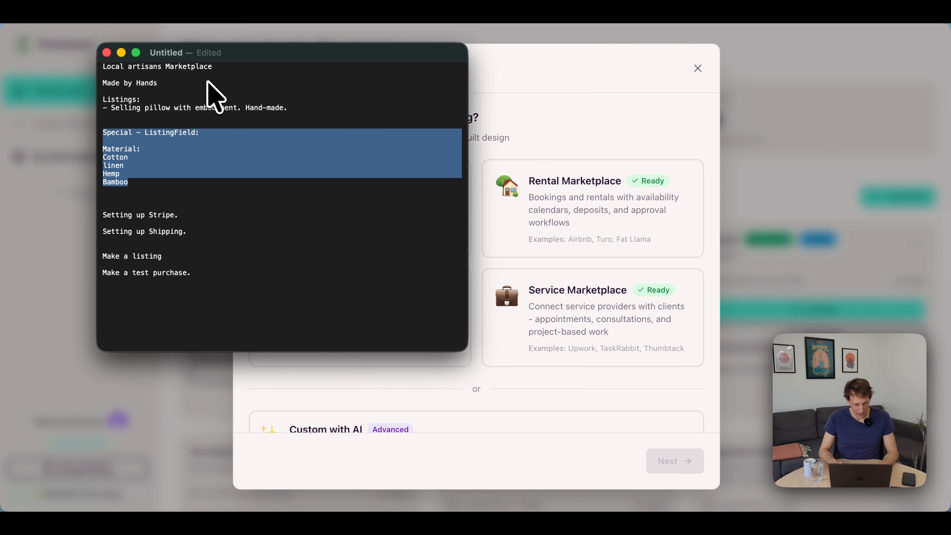
key("BackSpace")
Make room above "Listings:" in the notes and paste the ListingField block below "Made by Hands".
key("Up")
key("Up")
key("Return")
key("Return")
key("Return")
key("Up")
key("Up")
key("Up")
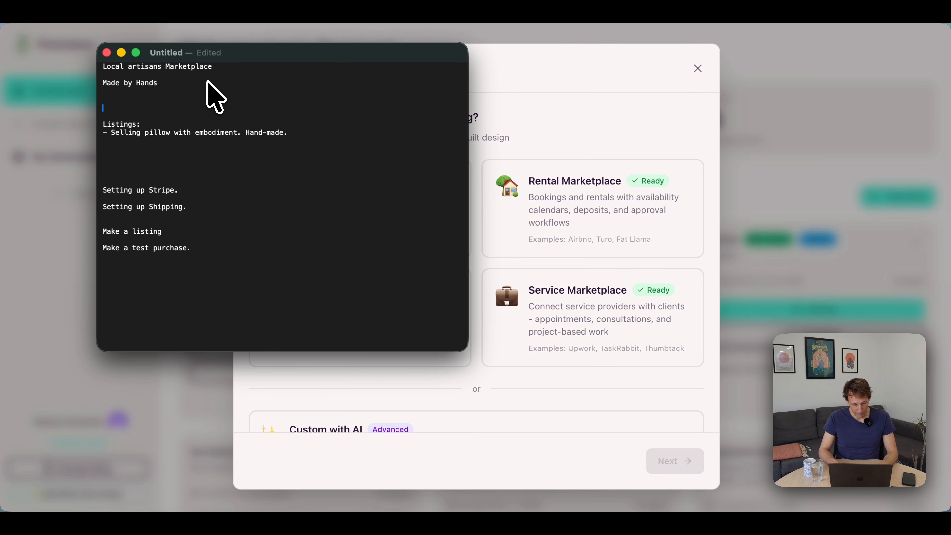
key("super+v")
Remove the surplus blank lines between the pillow listing and "Setting up Stripe." in the notes.
key("Down")
key("Down")
key("Down")
key("Down")
key("Down")
key("Down")
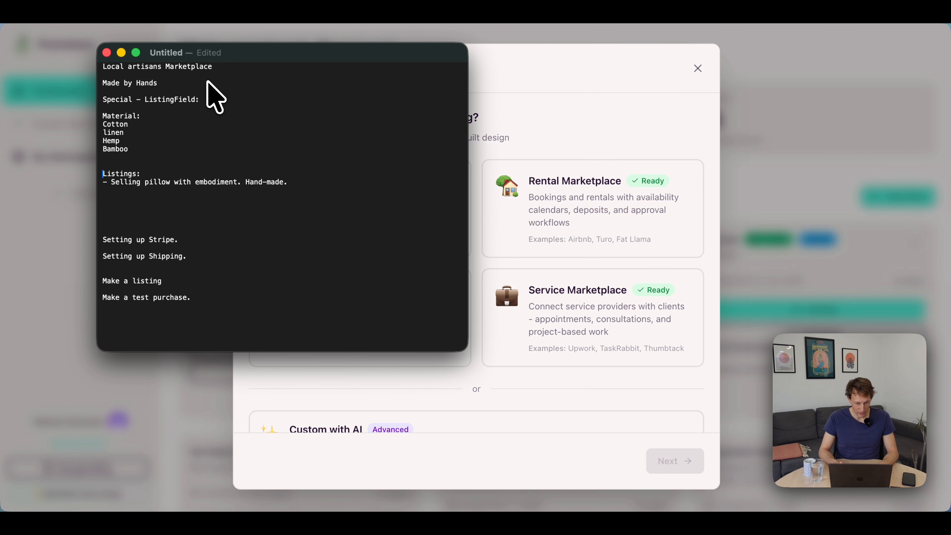
key("Down")
key("Down")
key("BackSpace")
key("BackSpace")
key("BackSpace")
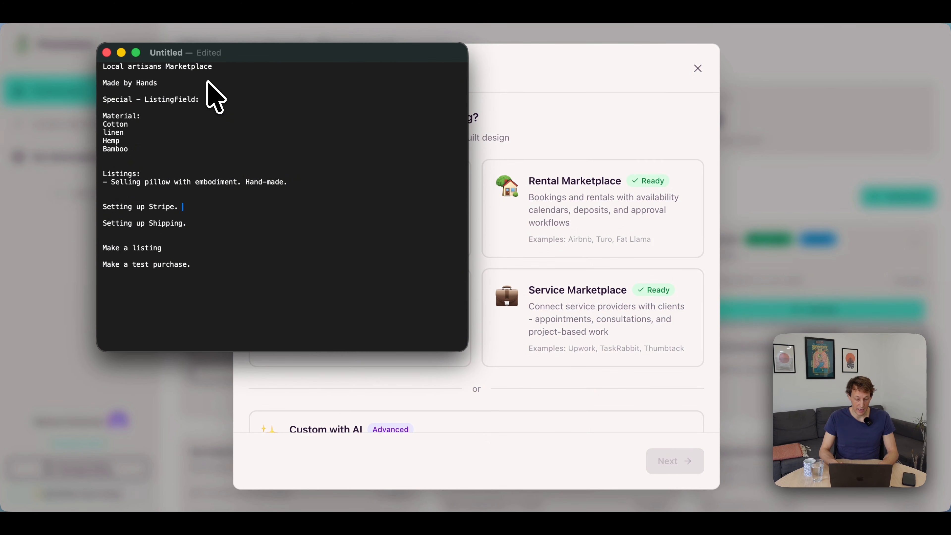
Add a separate line reading "20% -" below "Setting up Stripe." in the notes.
key("Return")
key("Return")
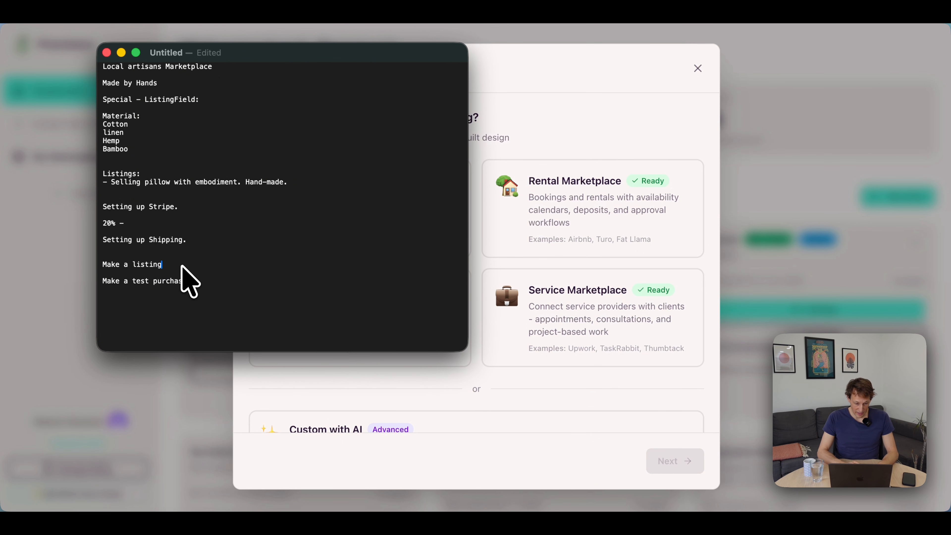
left_click(208, 283)
Return to Prometora, choose the Product Marketplace template for the new marketplace and continue to its setup.
key("super+Tab")
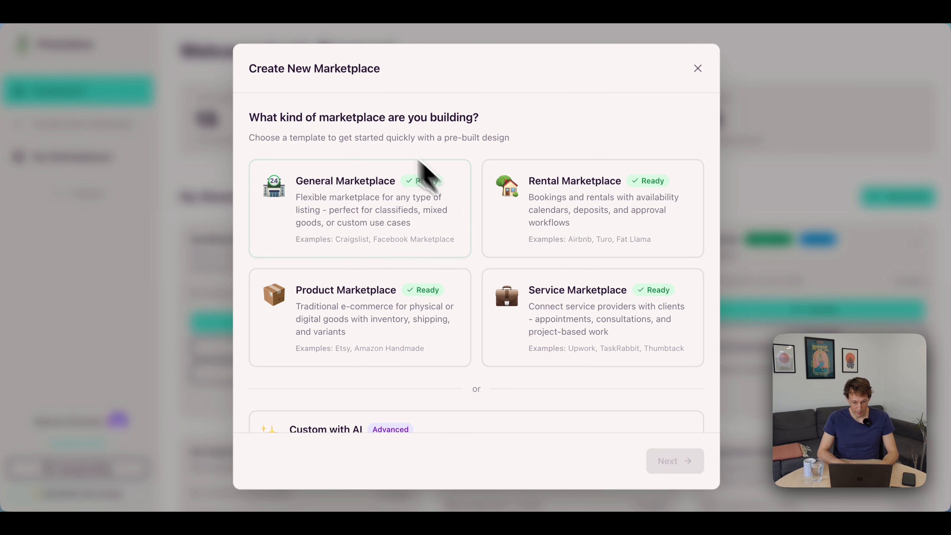
scroll(425, 339, "down", 2)
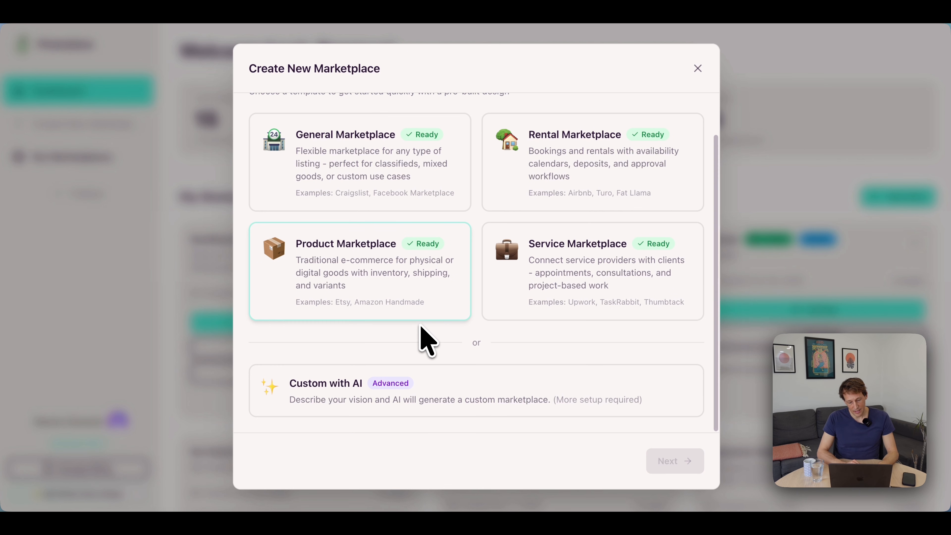
scroll(424, 332, "up", 2)
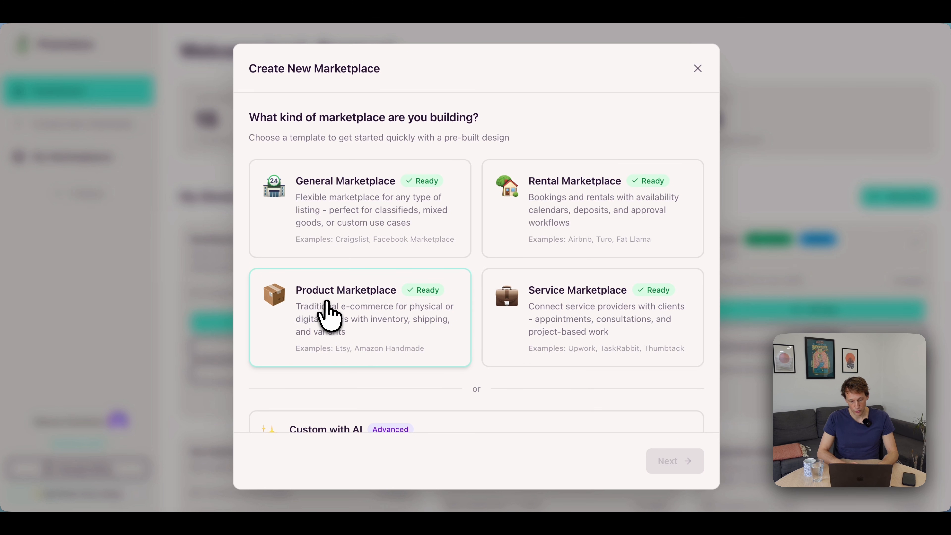
left_click(377, 309)
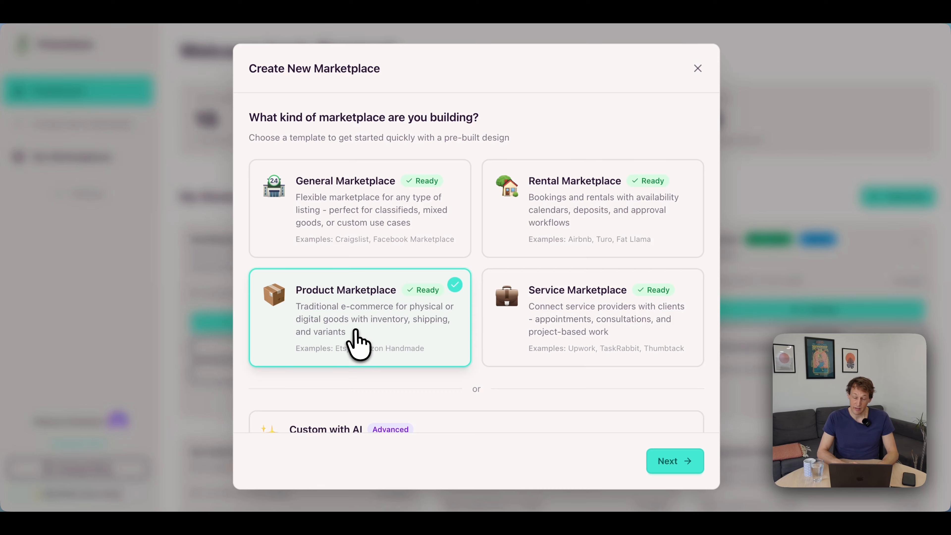
scroll(358, 344, "down", 2)
left_click(672, 462)
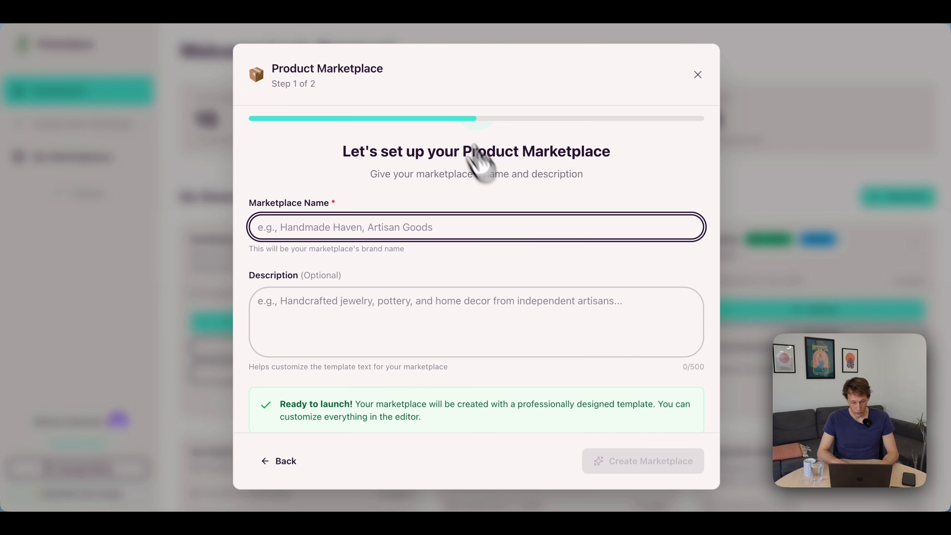
Copy "Made by Hands" from the notes and enter it as the marketplace name.
key("super+Tab")
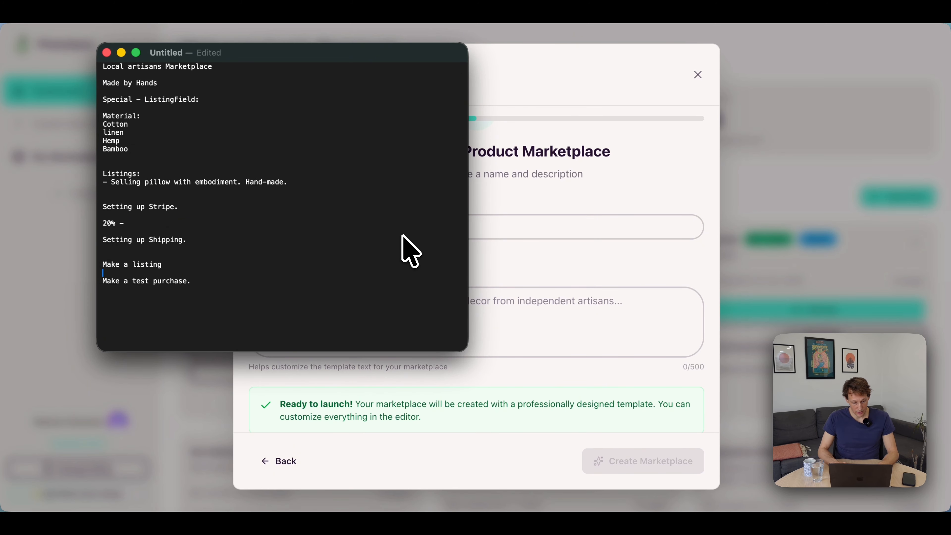
left_click(176, 80)
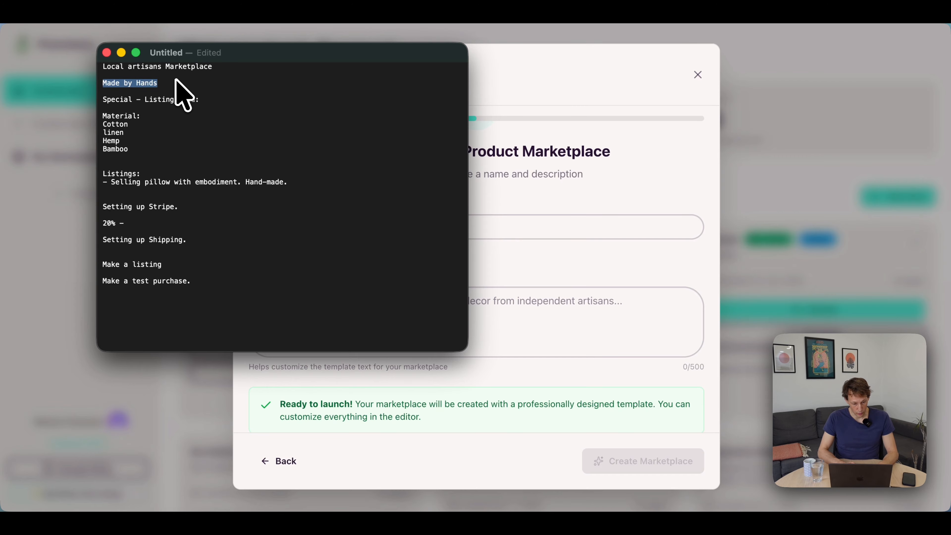
key("super+Tab")
type("Made by Hands")
Copy "Local artisans Marketplace" from the notes into the description and create the marketplace.
left_click(401, 316)
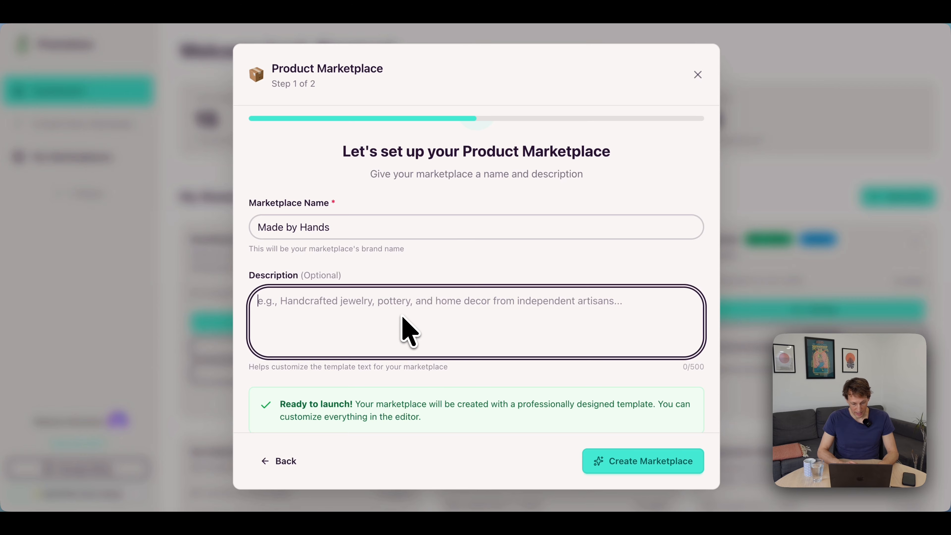
key("super+Tab")
key("Up")
key("Up")
key("shift+super+Right")
key("super+c")
key("super+Tab")
key("super+v")
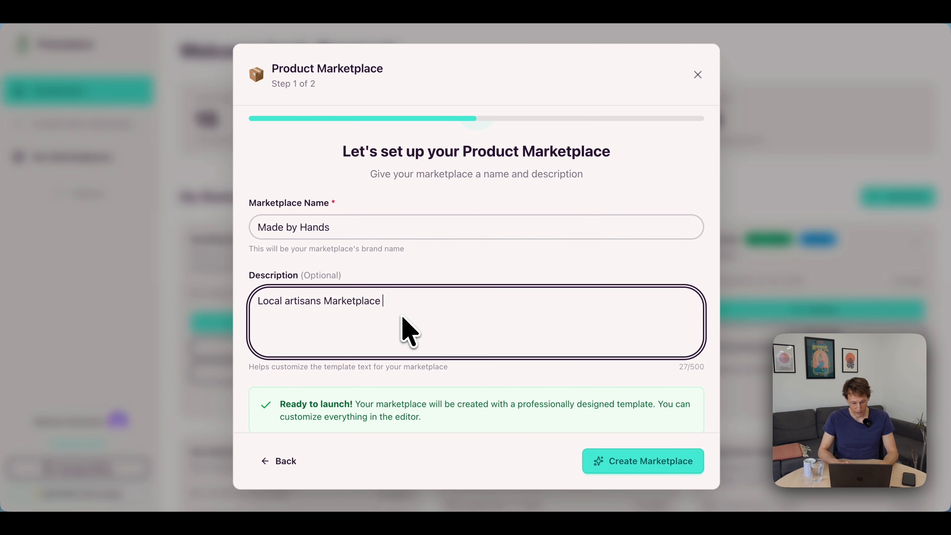
left_click(636, 459)
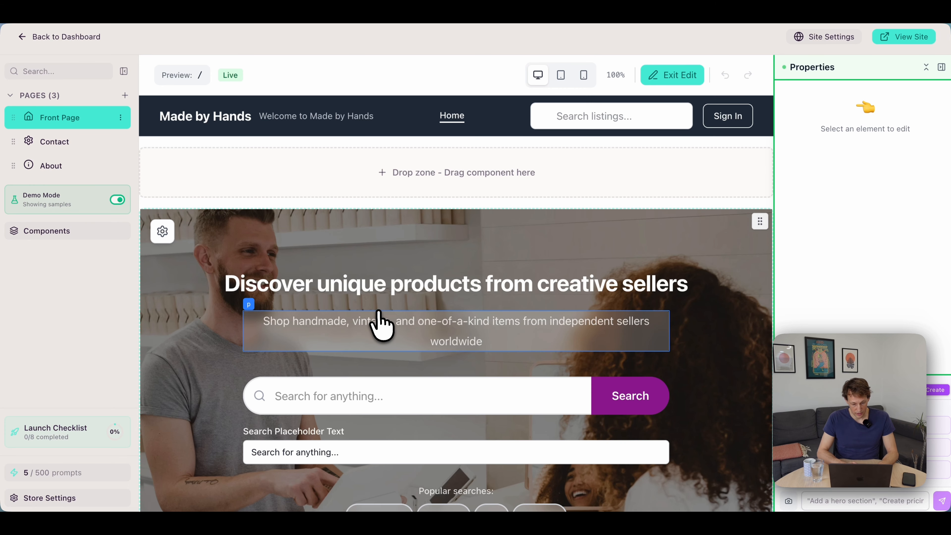
Look over the generated front page sections and the Contact and About pages, ending back on the front page.
scroll(378, 311, "down", 2)
scroll(378, 312, "down", 15)
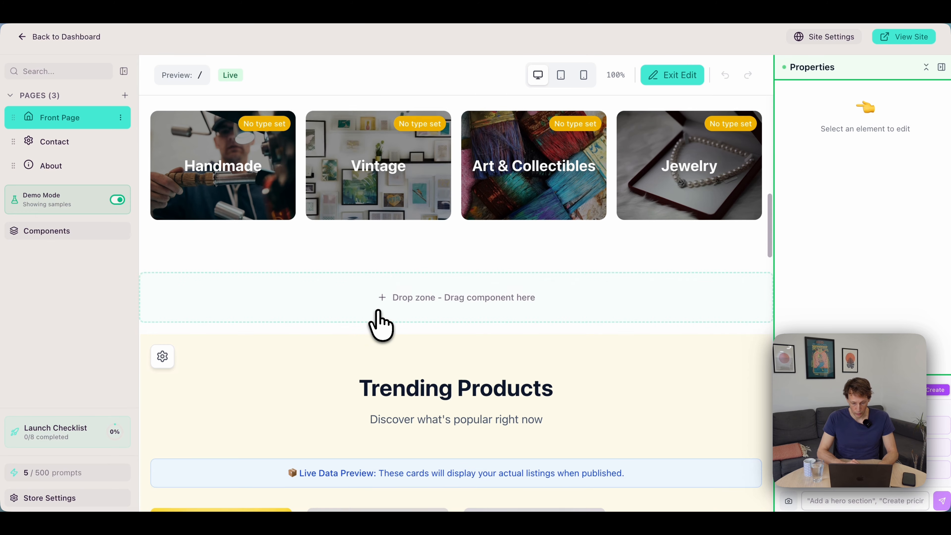
scroll(378, 312, "down", 10)
scroll(377, 323, "up", 20)
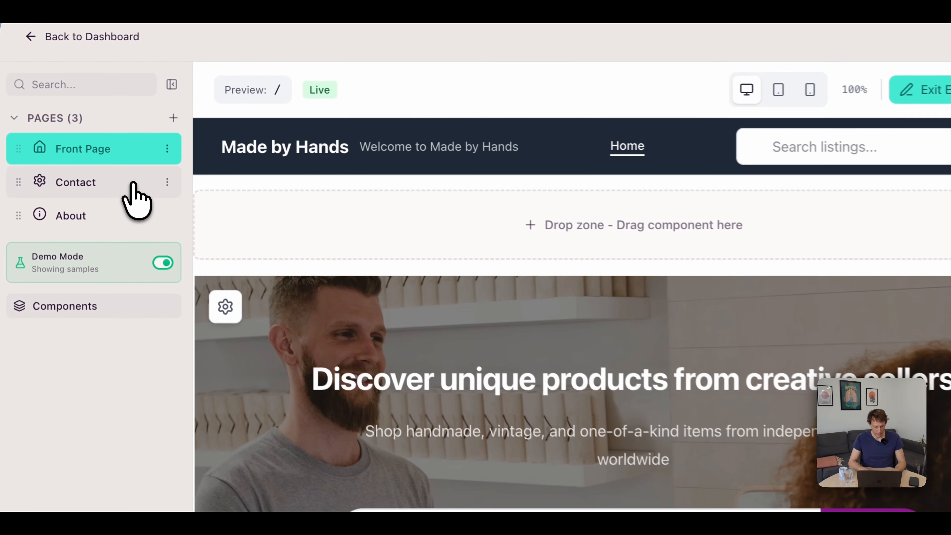
left_click(95, 144)
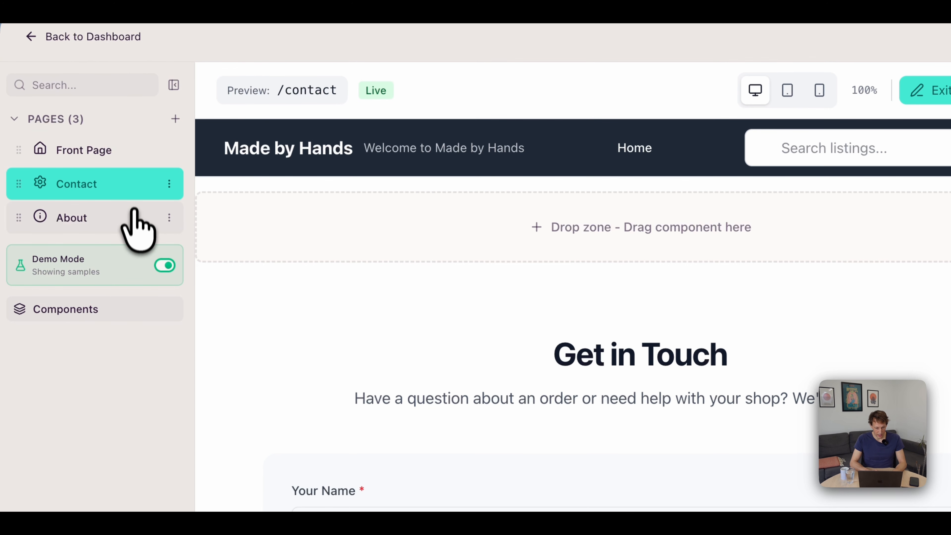
left_click(95, 167)
left_click(130, 150)
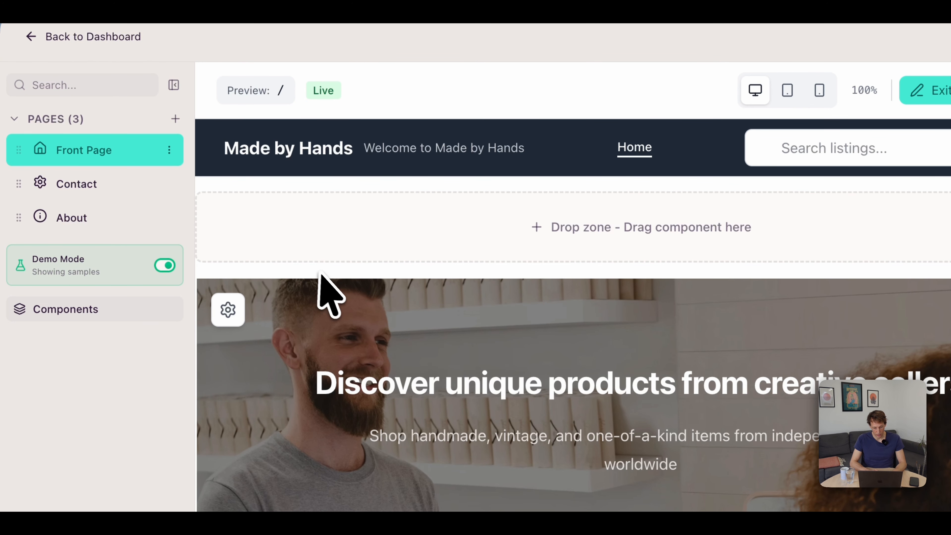
scroll(322, 277, "down", 3)
scroll(329, 296, "up", 2)
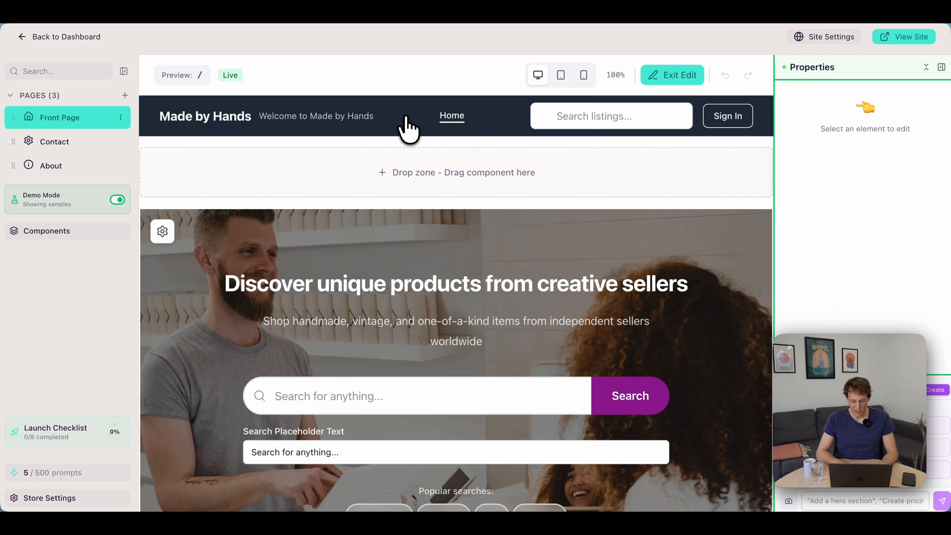
Clear the site's tagline in the branding settings and save the changes.
left_click(405, 125)
left_click(257, 144)
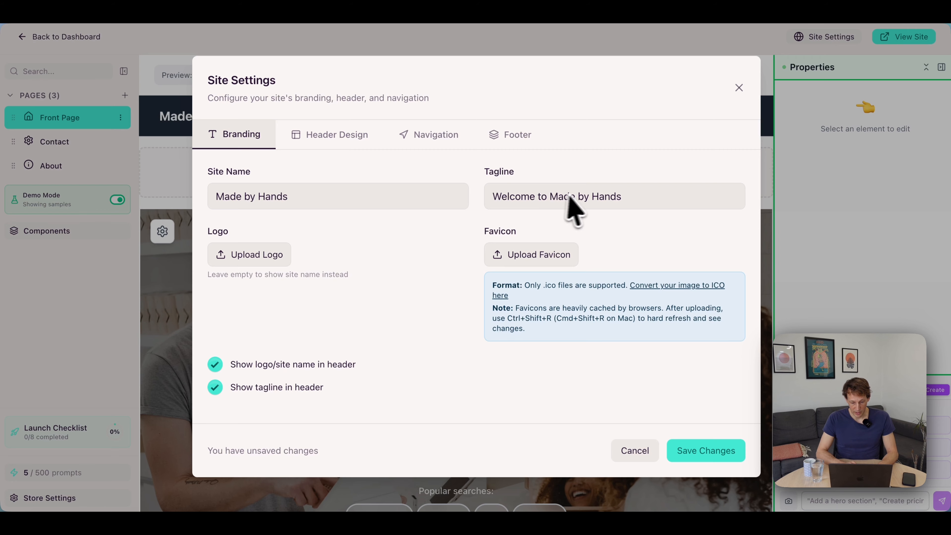
triple_click(583, 197)
key("BackSpace")
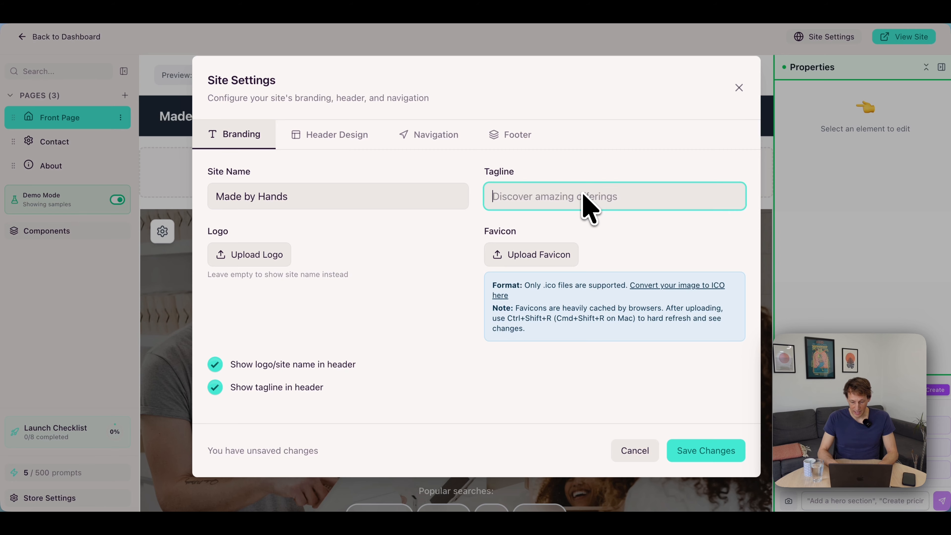
left_click(715, 461)
Replace the front page hero image with 3.png from the Desktop and publish the change.
left_click(249, 245)
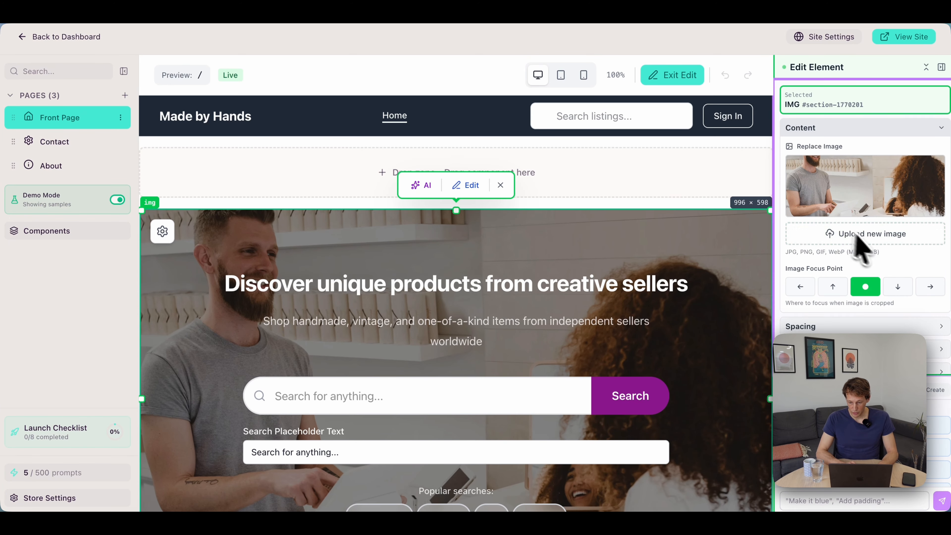
left_click(900, 236)
key("Down")
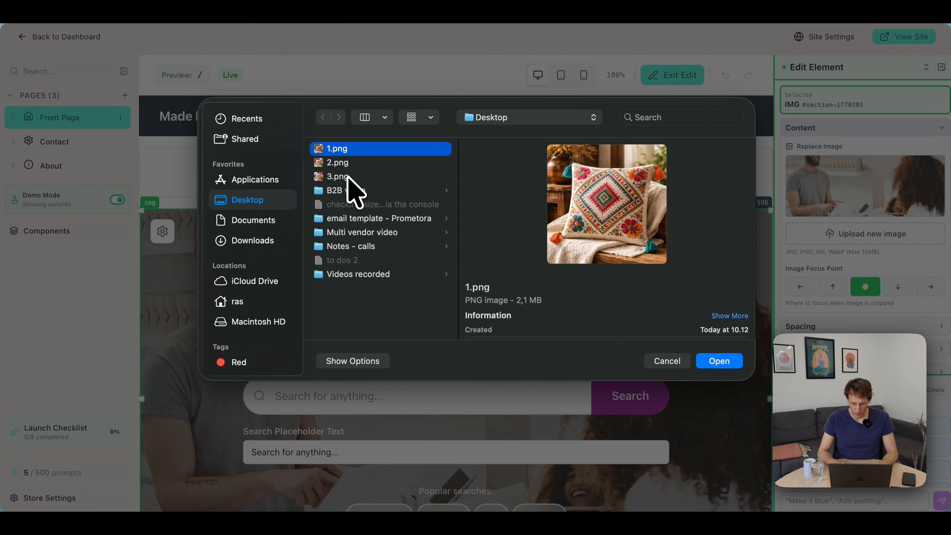
key("Down")
key("Down")
key("Return")
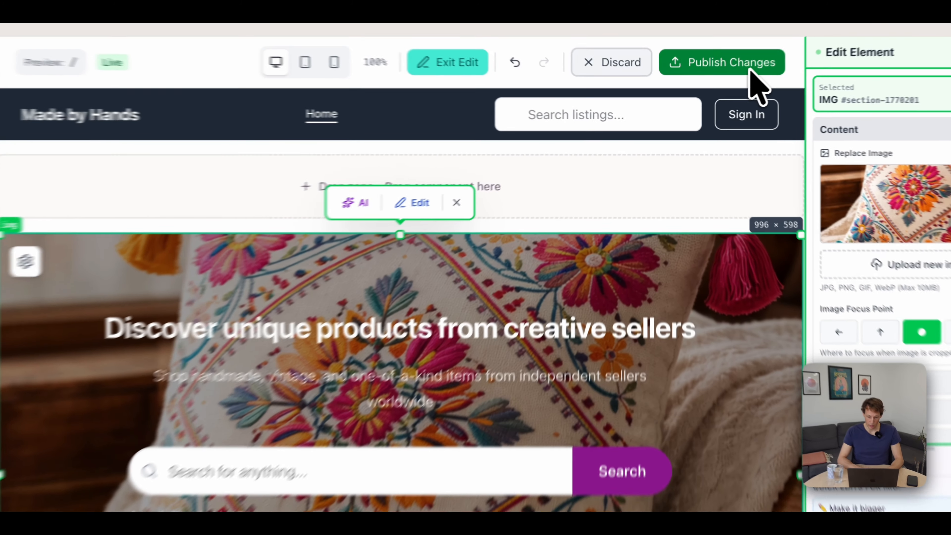
left_click(749, 69)
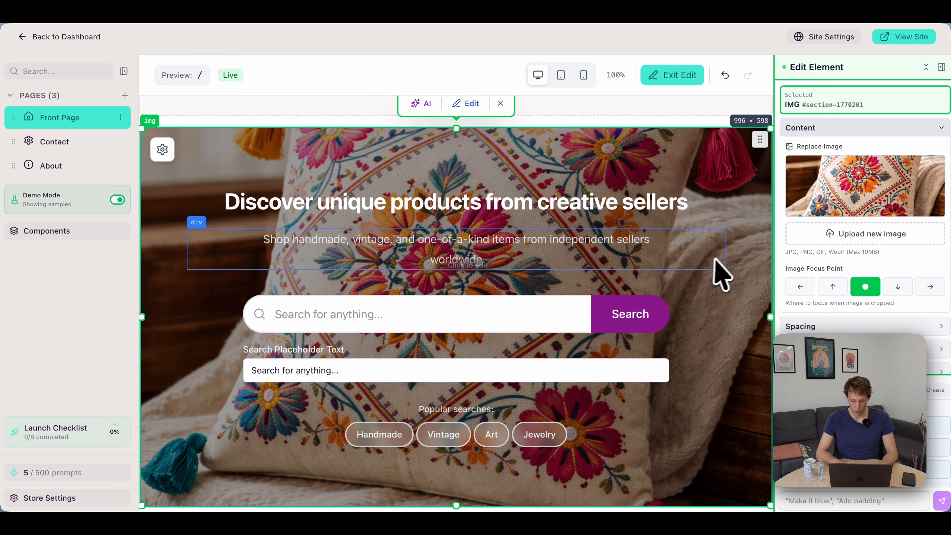
Auto-generate the site's navigation menu from the pages, remove the Front Page link and save the changes.
scroll(751, 277, "down", 2)
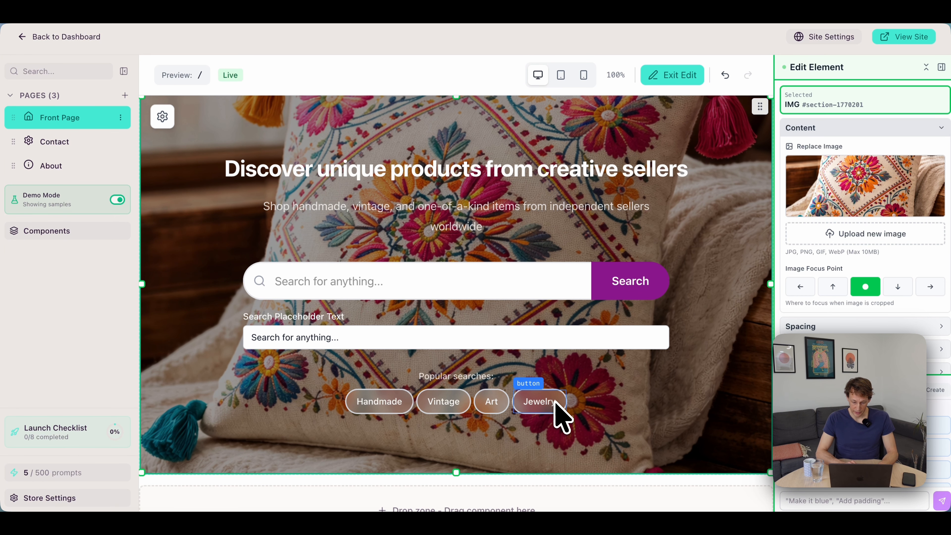
scroll(739, 337, "up", 5)
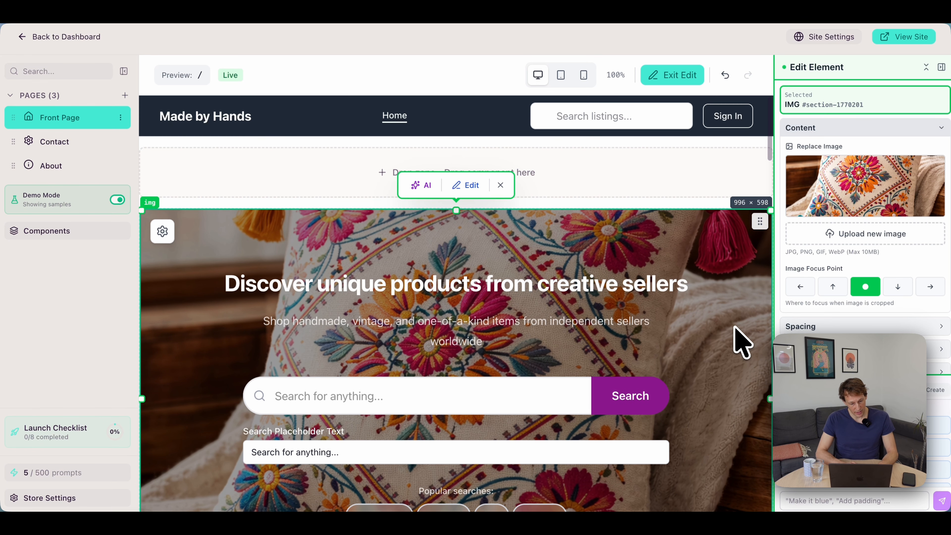
left_click(469, 123)
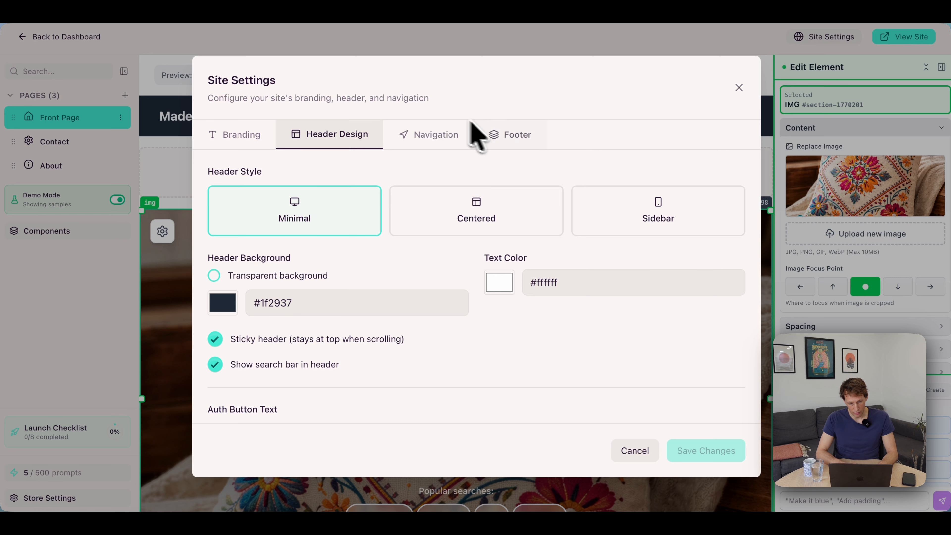
left_click(434, 136)
left_click(620, 178)
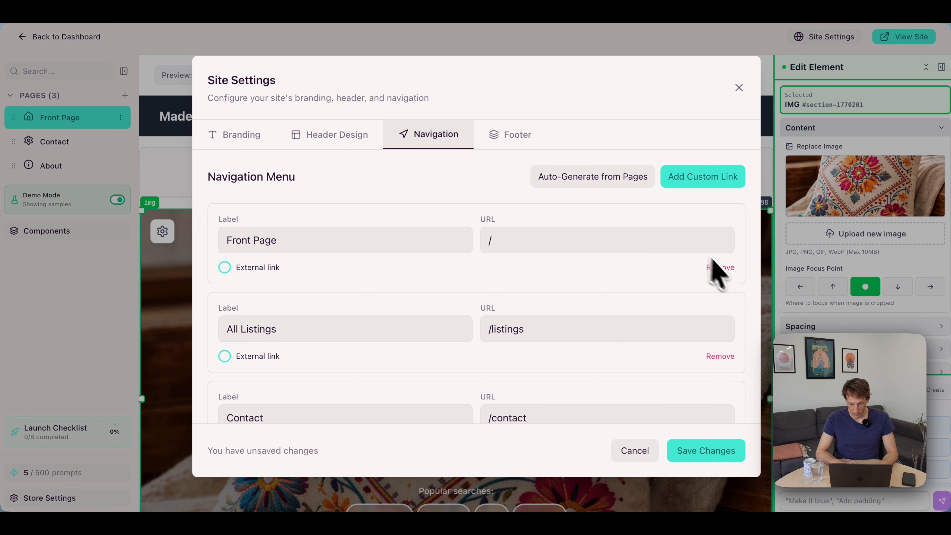
left_click(714, 266)
left_click(716, 452)
scroll(637, 394, "down", 1)
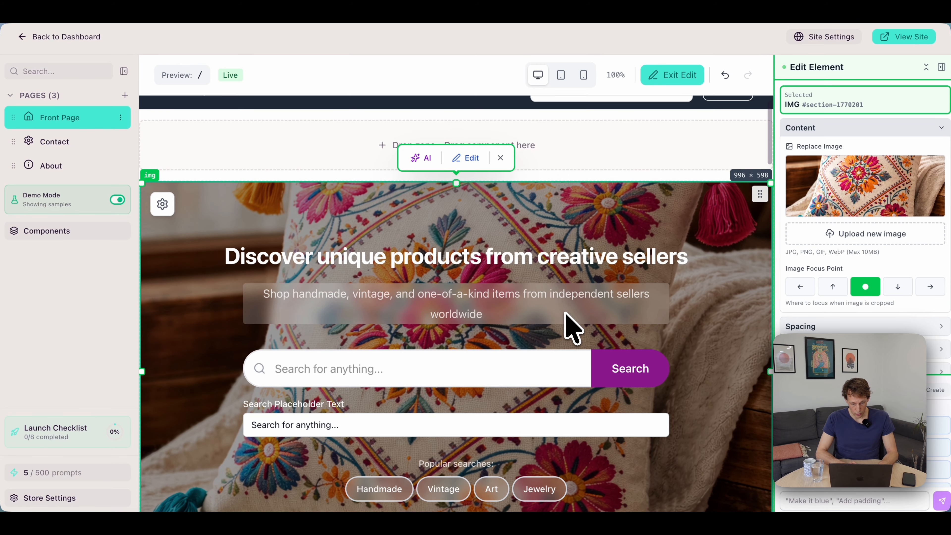
scroll(569, 325, "up", 1)
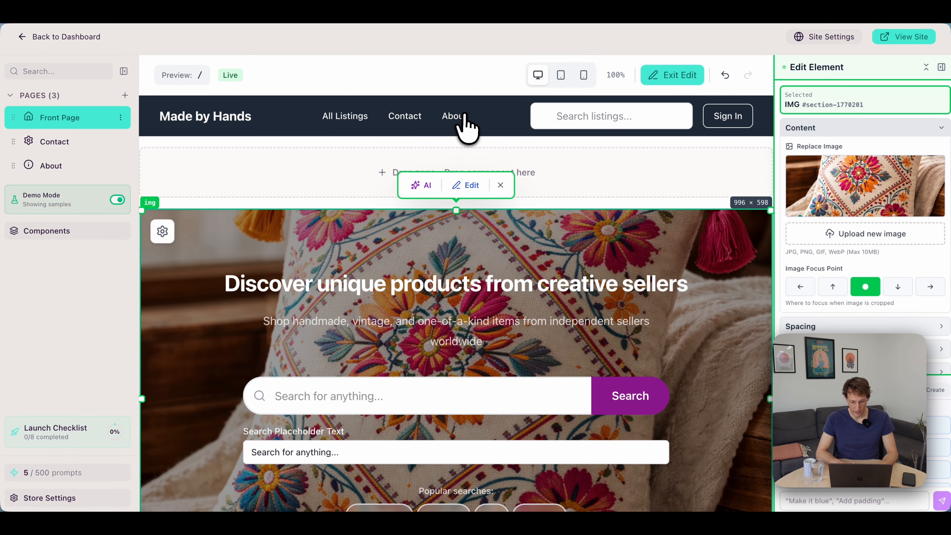
Look through the launch checklist tasks, mark Set up branding as completed and continue building.
key("super+Tab")
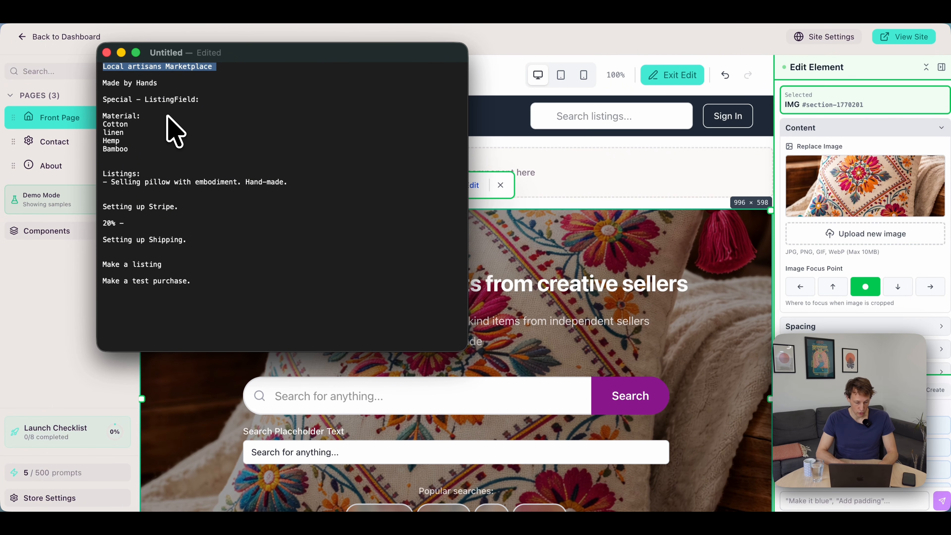
key("super+Tab")
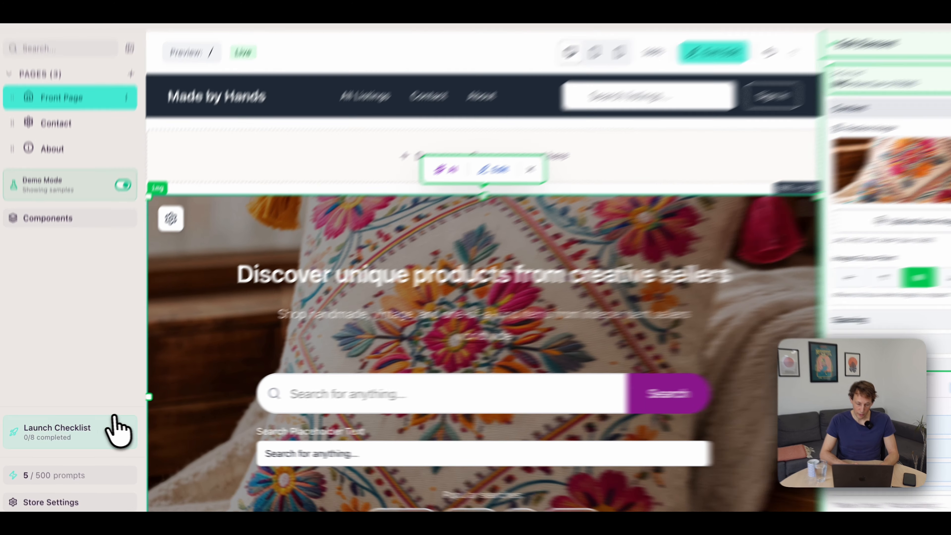
left_click(112, 433)
scroll(550, 195, "down", 5)
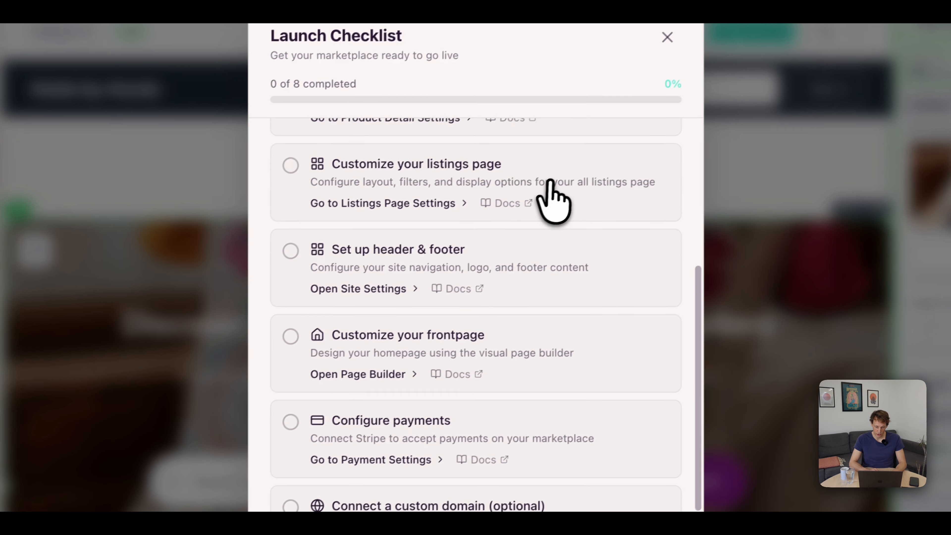
scroll(550, 195, "up", 5)
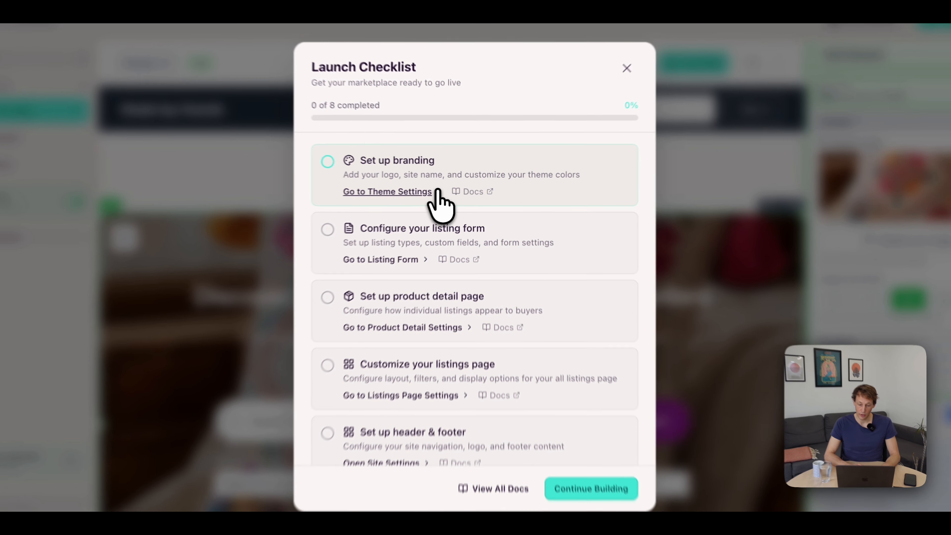
scroll(434, 210, "down", 5)
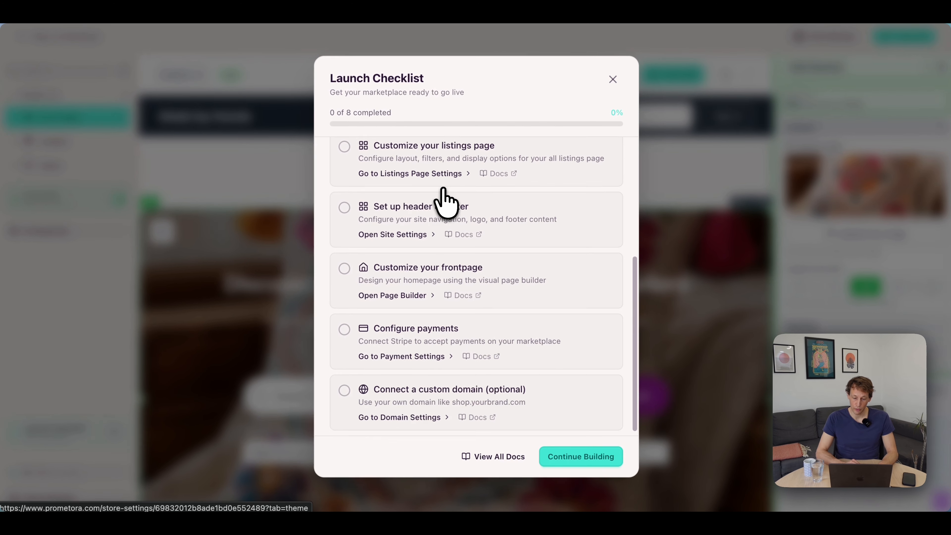
scroll(441, 204, "up", 5)
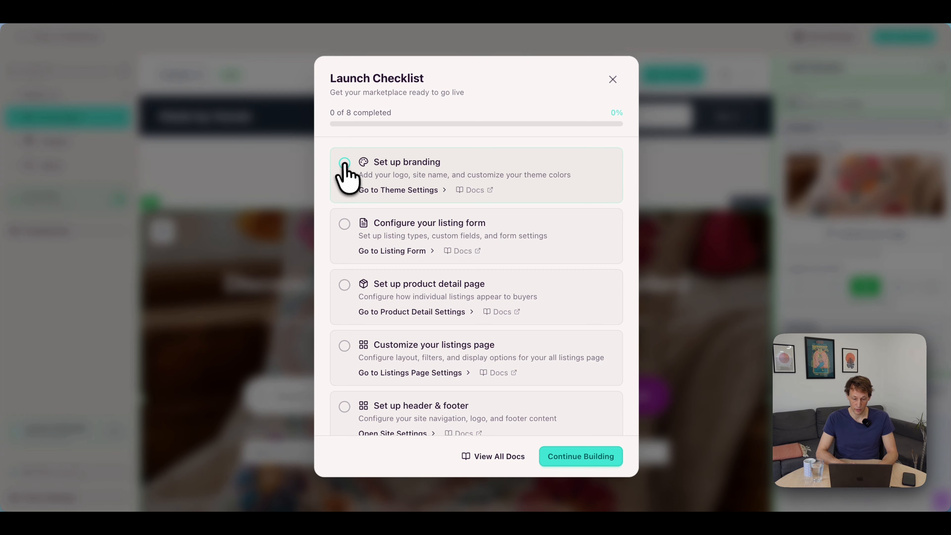
left_click(344, 163)
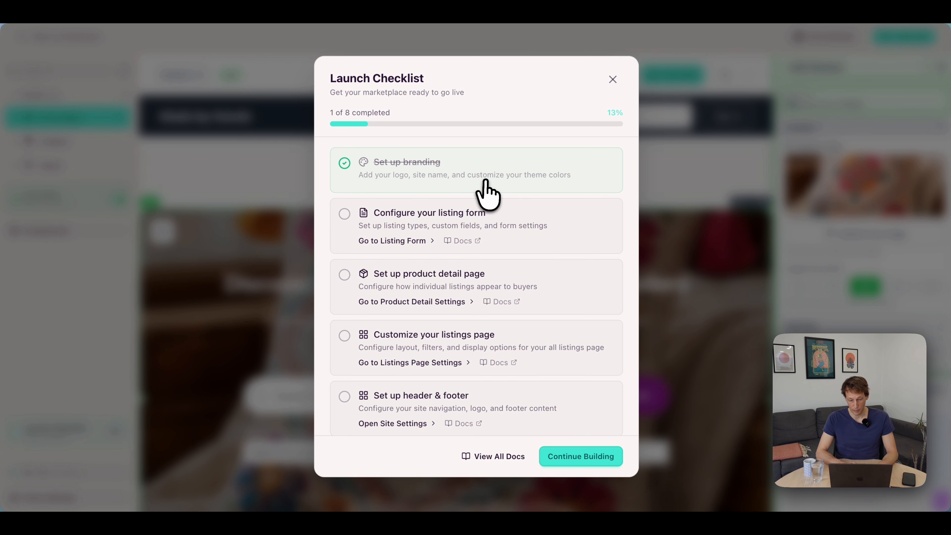
left_click(582, 456)
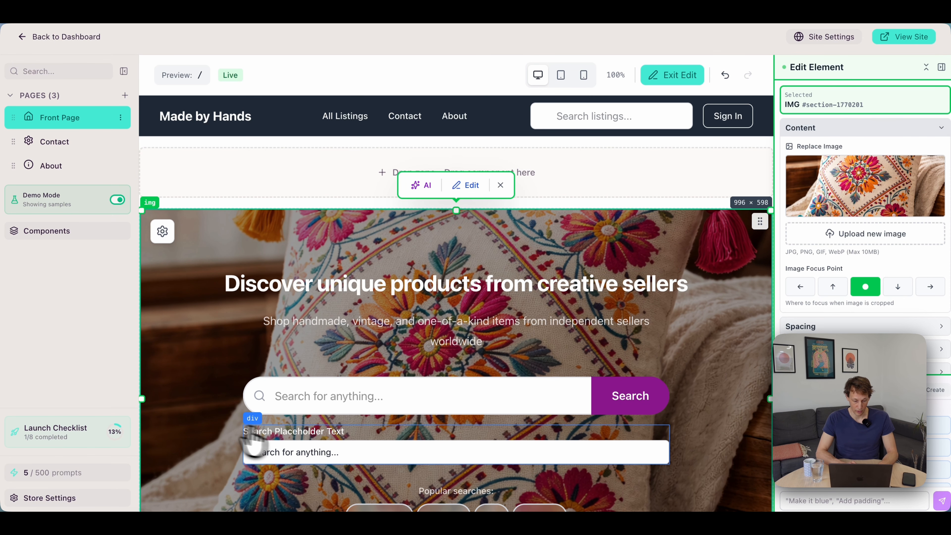
Review the remaining launch checklist tasks and check the planned listing field in the notes.
left_click(59, 435)
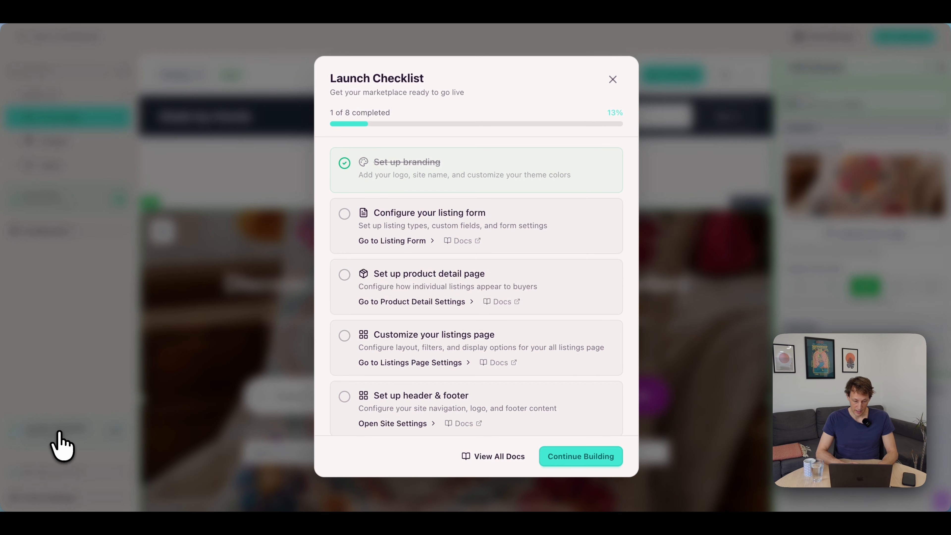
scroll(426, 271, "down", 5)
scroll(431, 271, "up", 5)
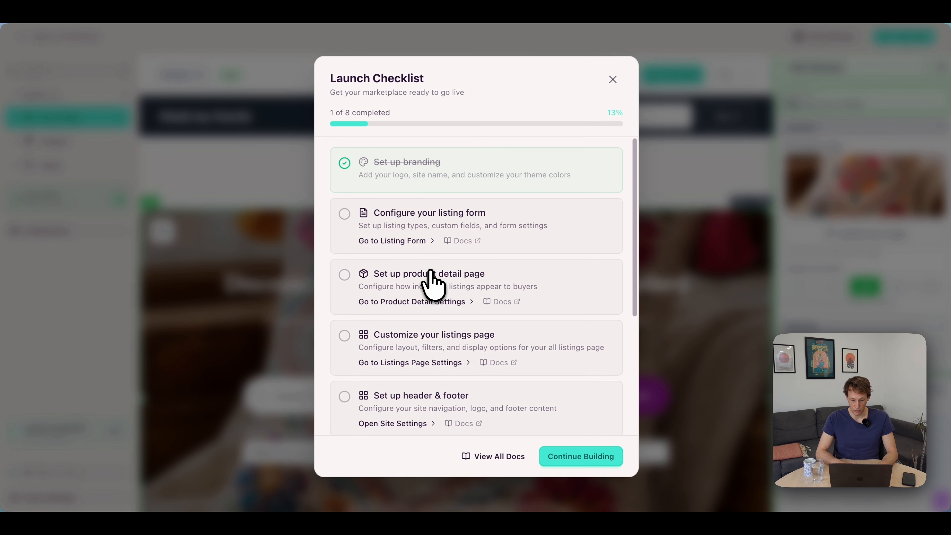
left_click(613, 79)
key("super+Tab")
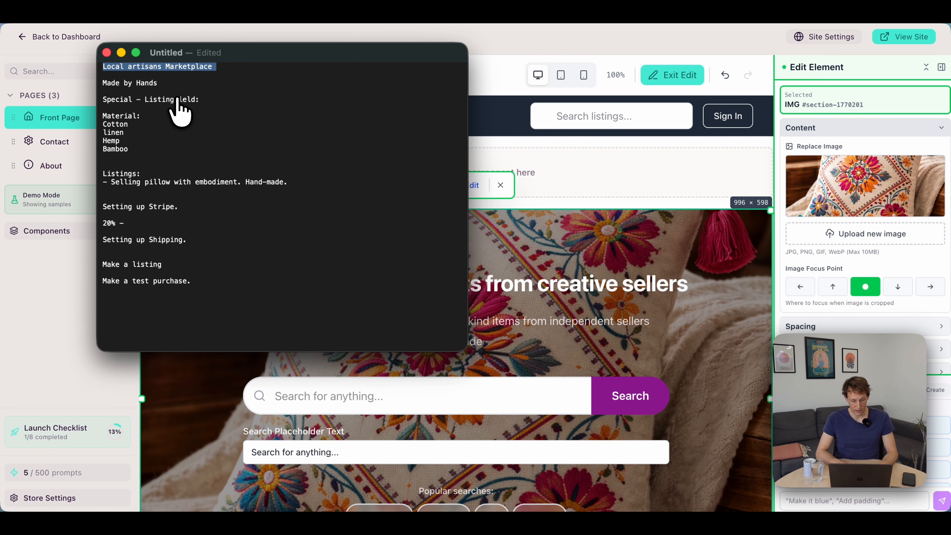
key("super+Tab")
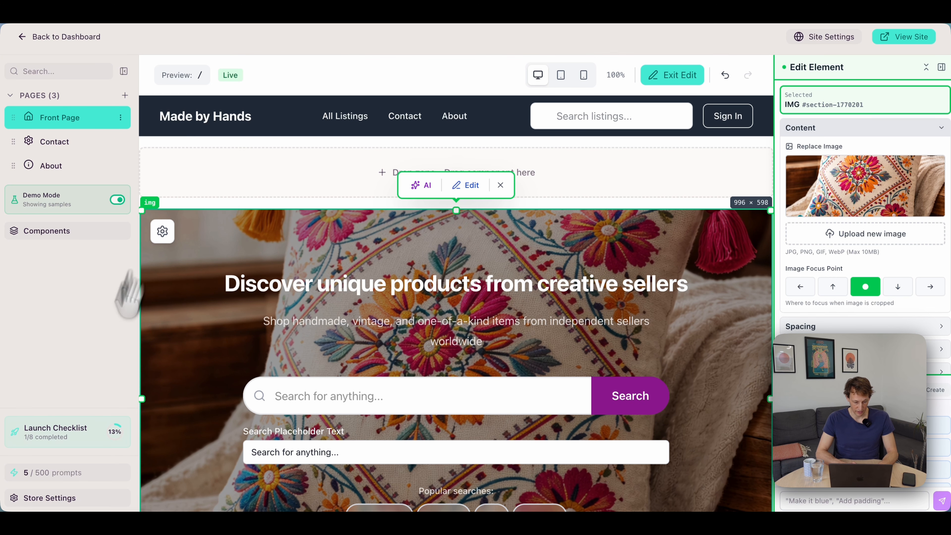
Open the store's listing form settings and examine the listing types, pricing, calendar and field configuration.
left_click(49, 497)
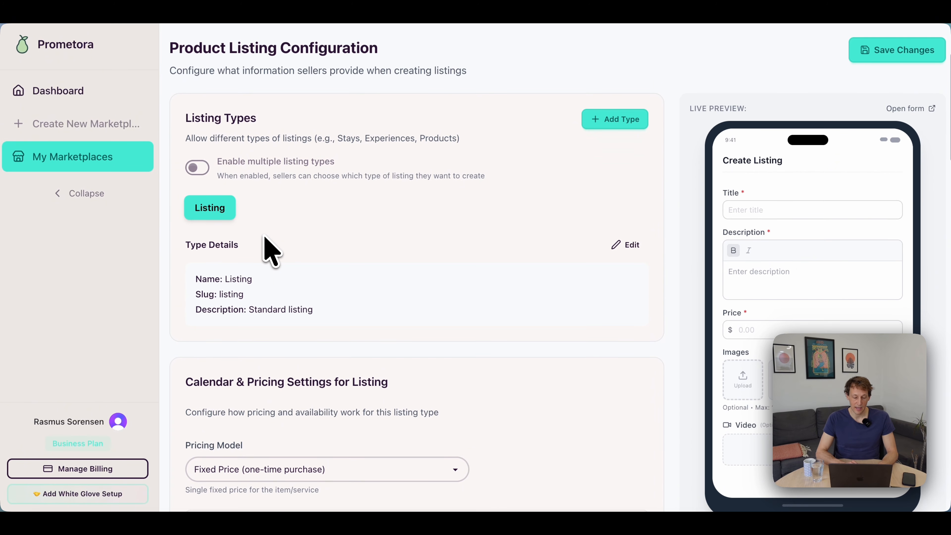
scroll(264, 237, "down", 2)
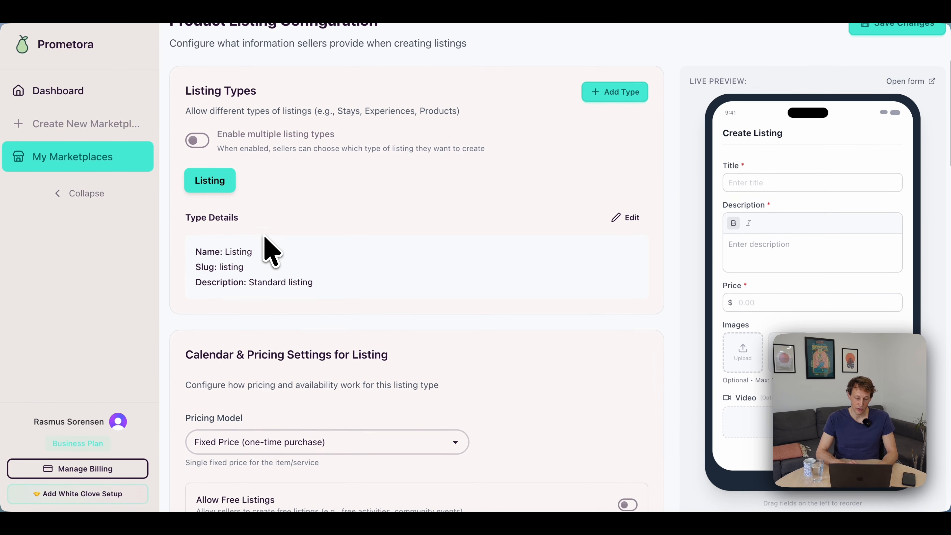
scroll(264, 237, "up", 4)
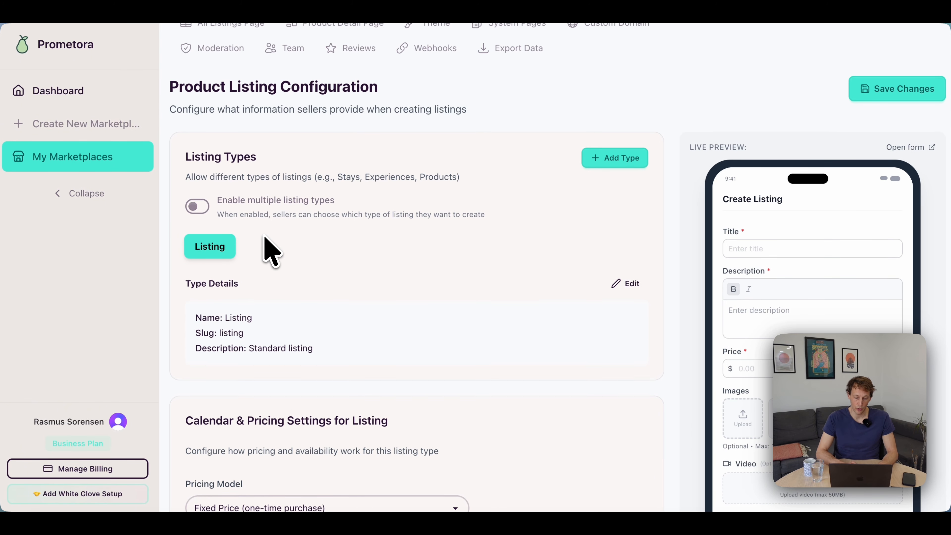
scroll(265, 271, "up", 1)
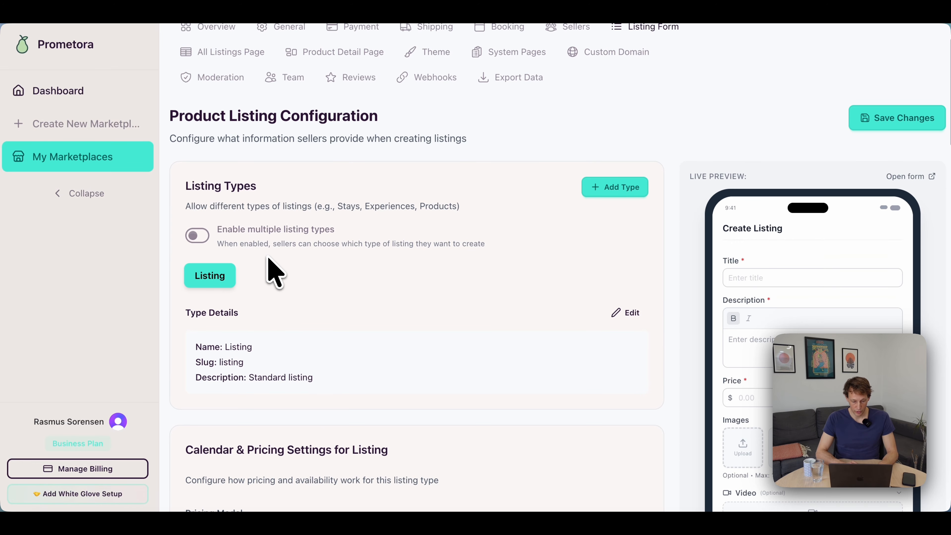
scroll(332, 252, "down", 1)
scroll(335, 251, "up", 3)
scroll(330, 244, "down", 5)
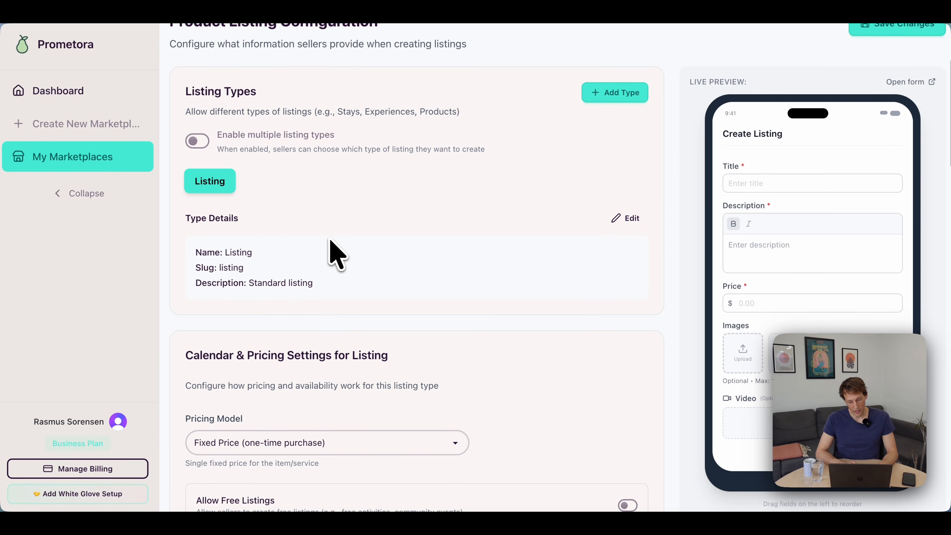
scroll(299, 216, "down", 20)
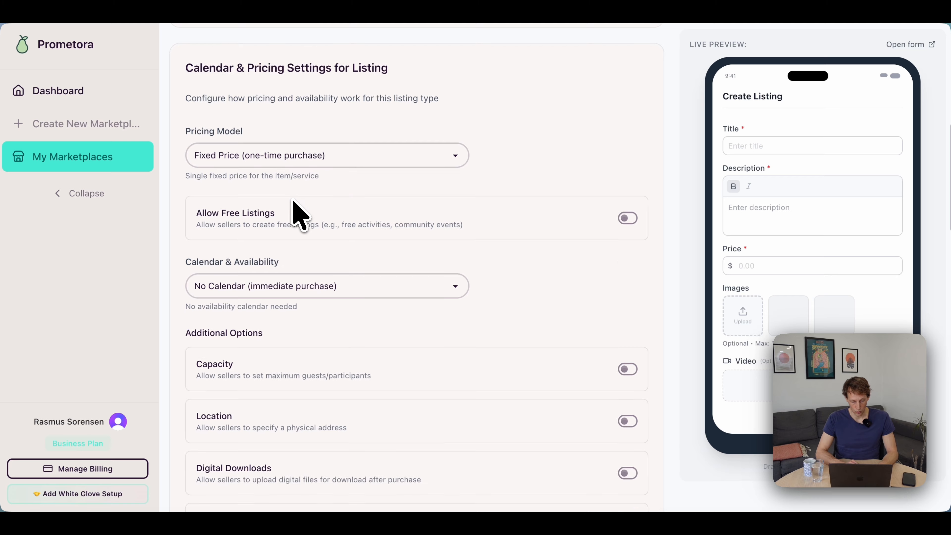
scroll(301, 216, "up", 10)
scroll(299, 216, "down", 14)
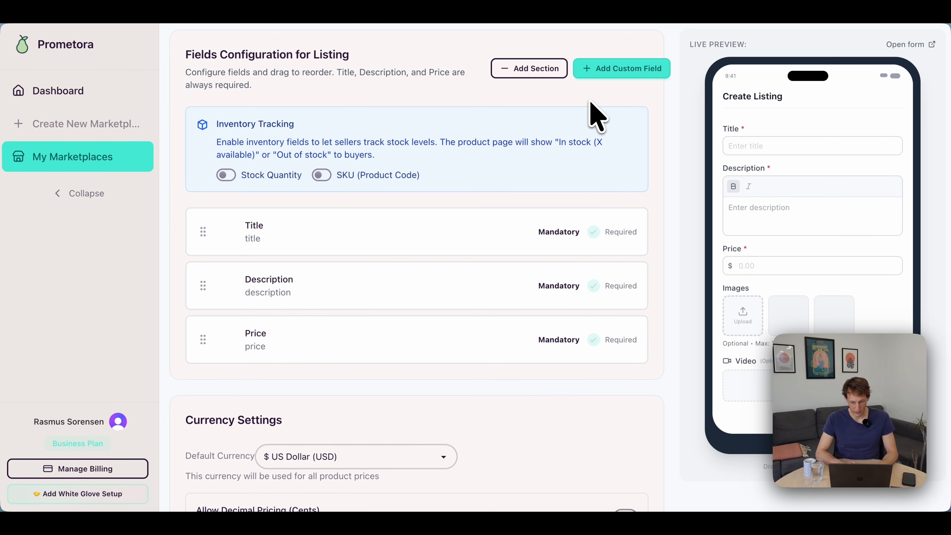
Add a custom field to the listing form, using "Material" from the notes as its internal name and label.
left_click(615, 70)
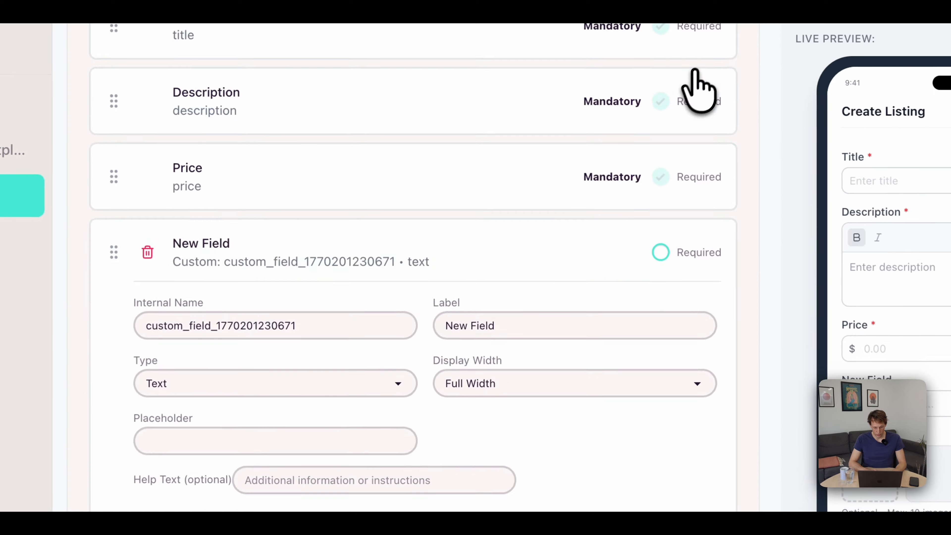
key("super+Tab")
key("super+Tab")
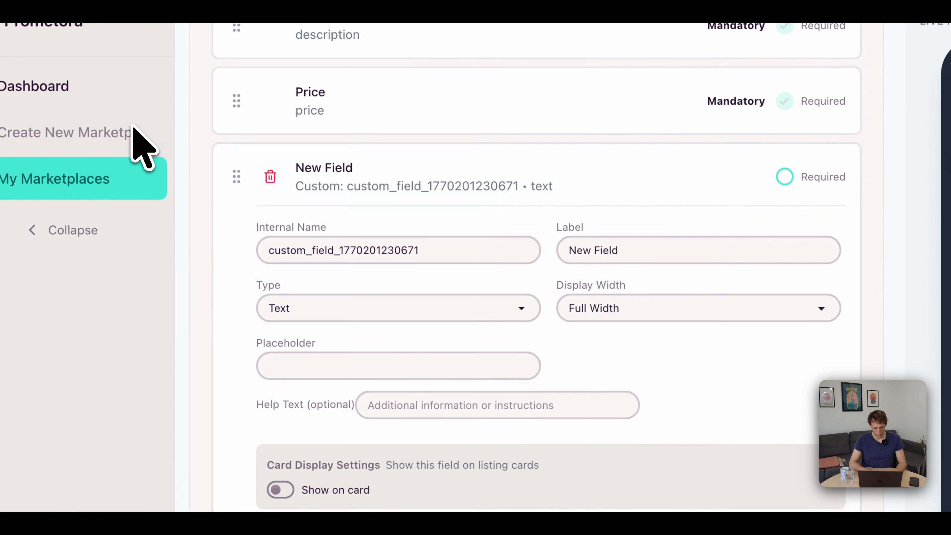
triple_click(351, 253)
type("Material")
triple_click(628, 249)
type("Material")
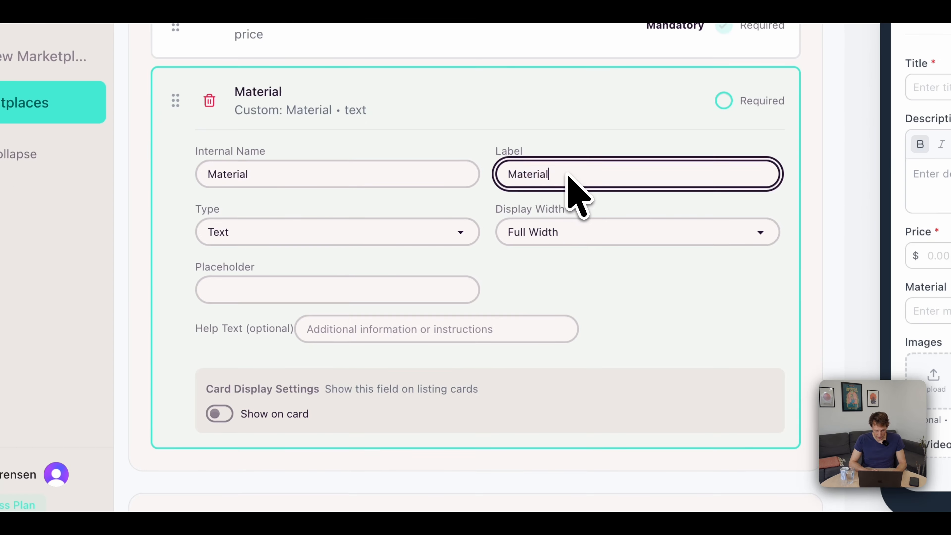
Set the Material field's type to Select and its placeholder to "Choose the Material".
left_click(315, 236)
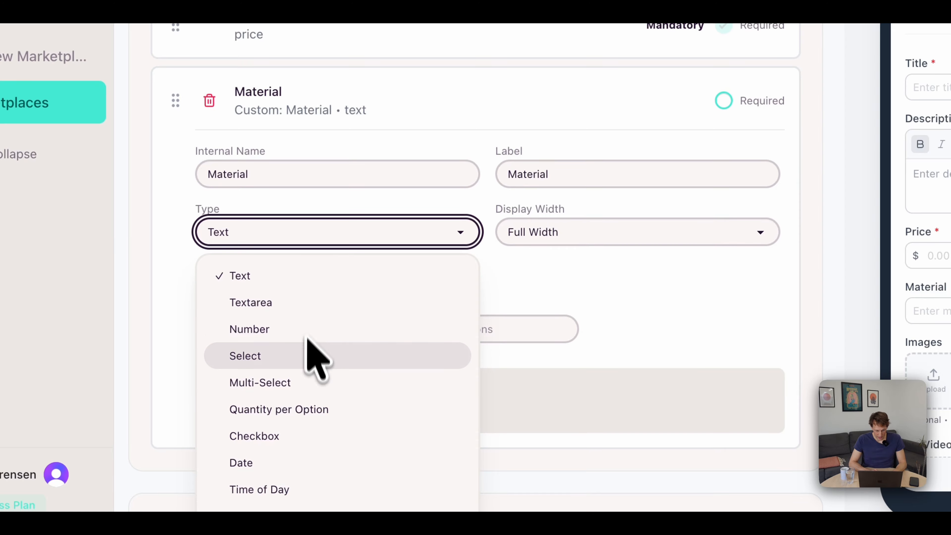
left_click(310, 357)
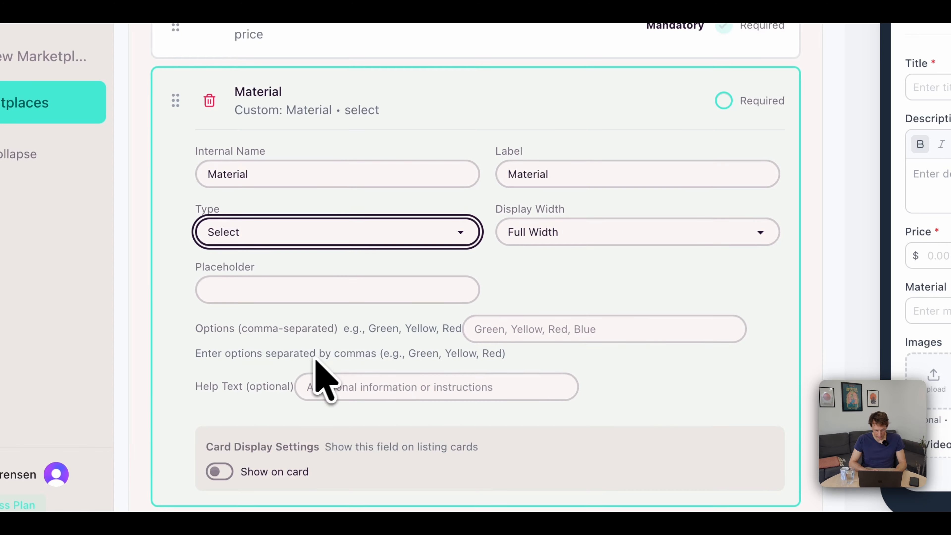
left_click(262, 290)
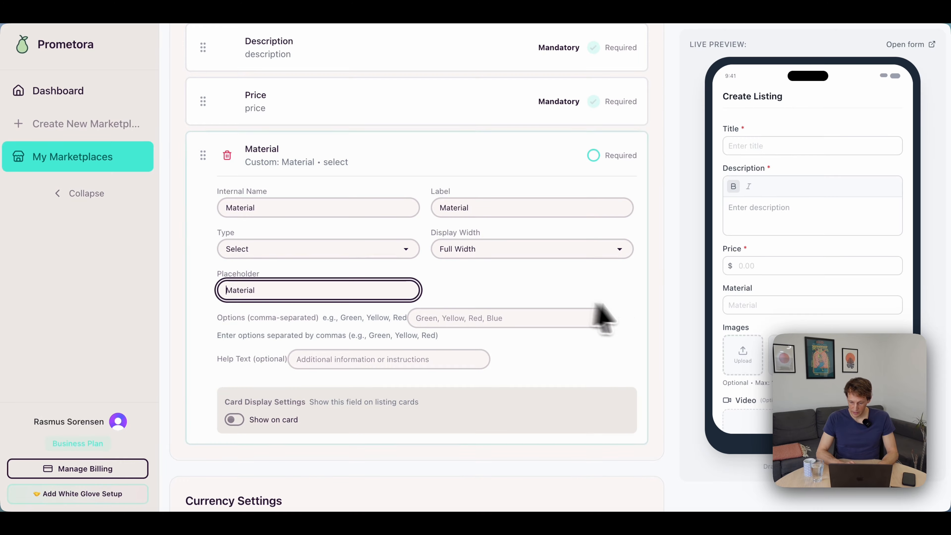
key("Home")
type("C")
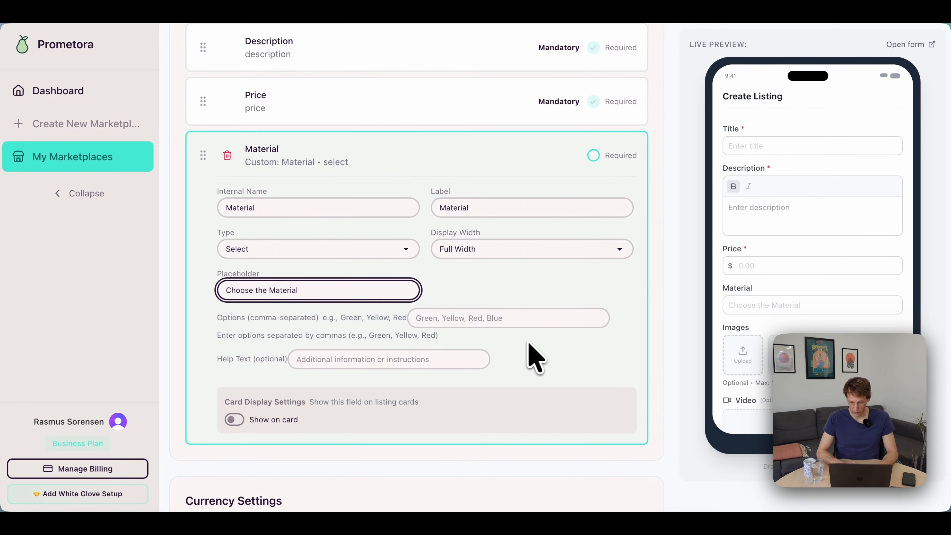
Enter Cotton, Linen, Hemp, Bamboo from the notes as the Material field's options and save the listing form.
scroll(534, 285, "down", 2)
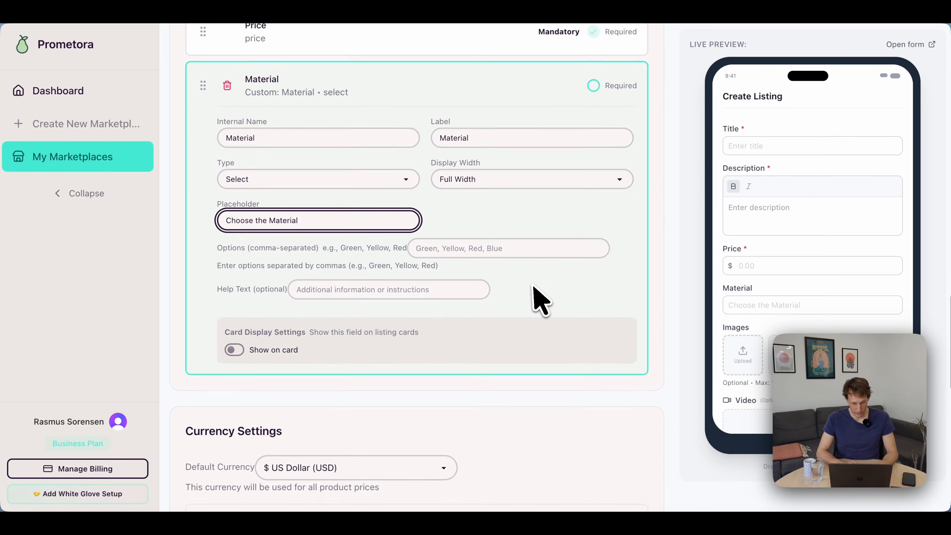
left_click(474, 247)
key("super+Tab")
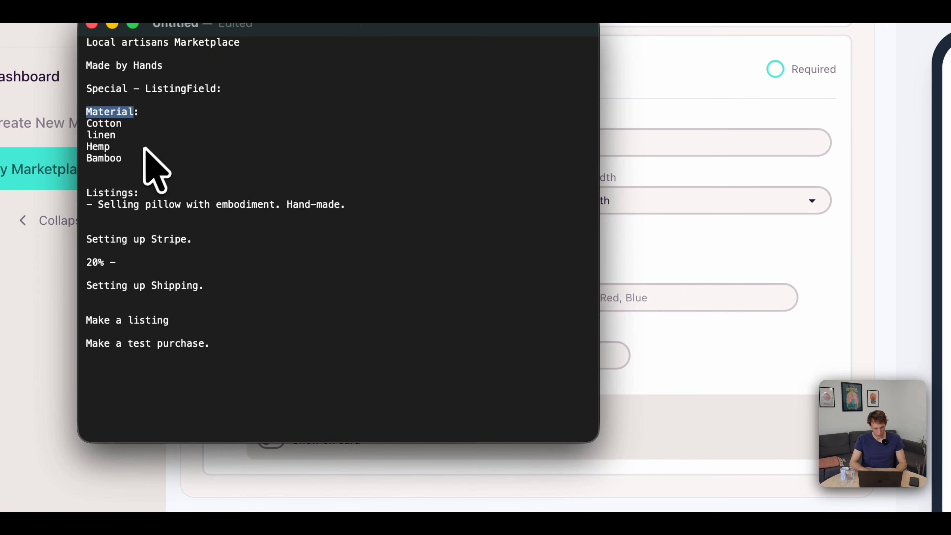
left_click(138, 156)
type("Cotton")
type(", Linen, Hemp, ")
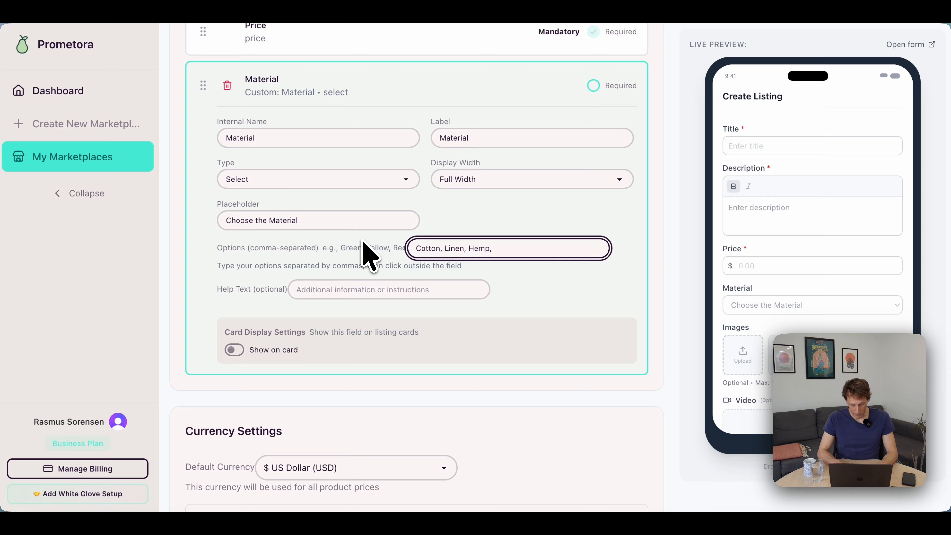
type("Bamboo")
left_click(667, 303)
scroll(804, 299, "down", 3)
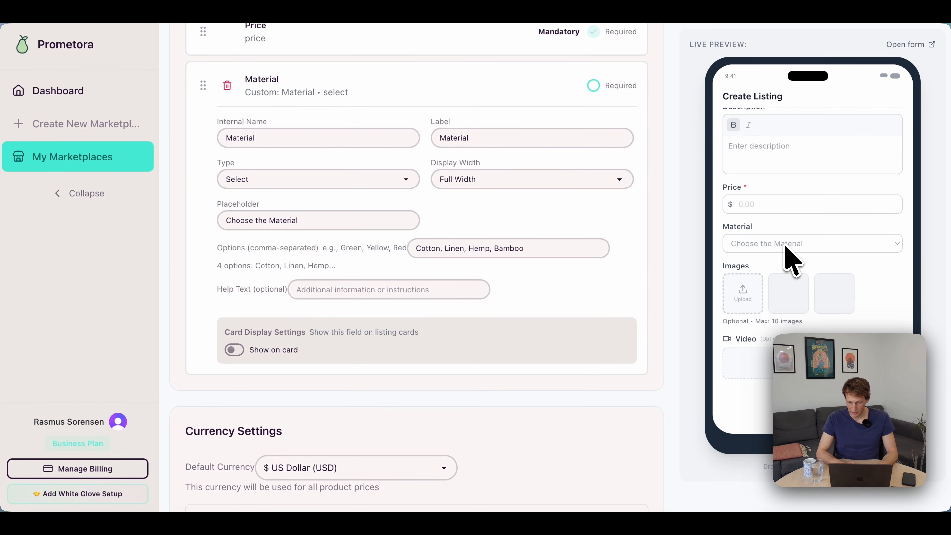
scroll(510, 298, "up", 1)
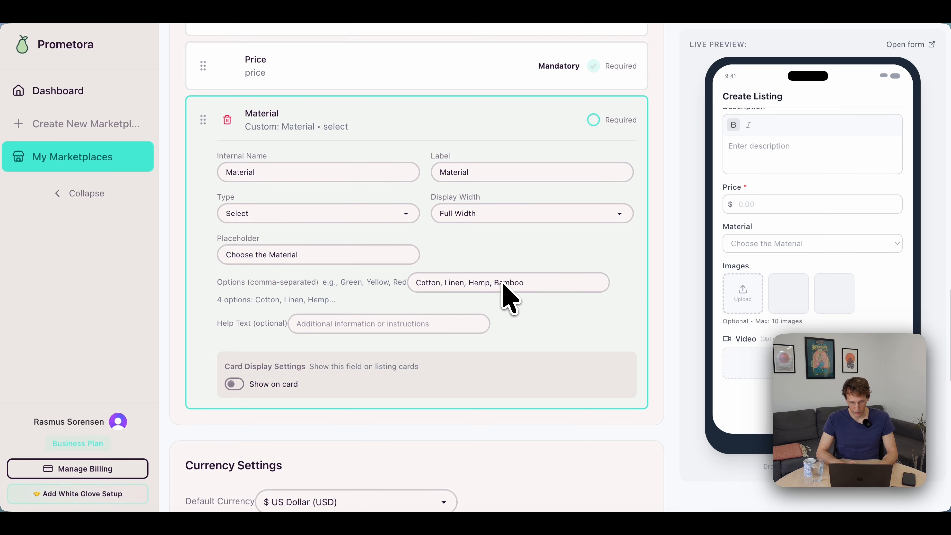
scroll(509, 298, "down", 15)
scroll(509, 298, "up", 15)
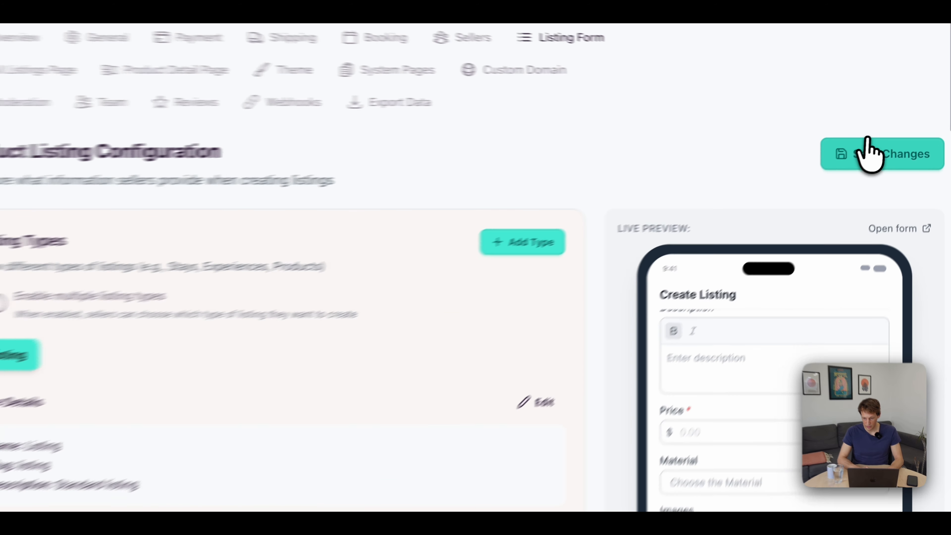
Check the planned commission in the notes, then set the marketplace's vendor commission rate to 20% in the payment settings and save it.
key("super+Tab")
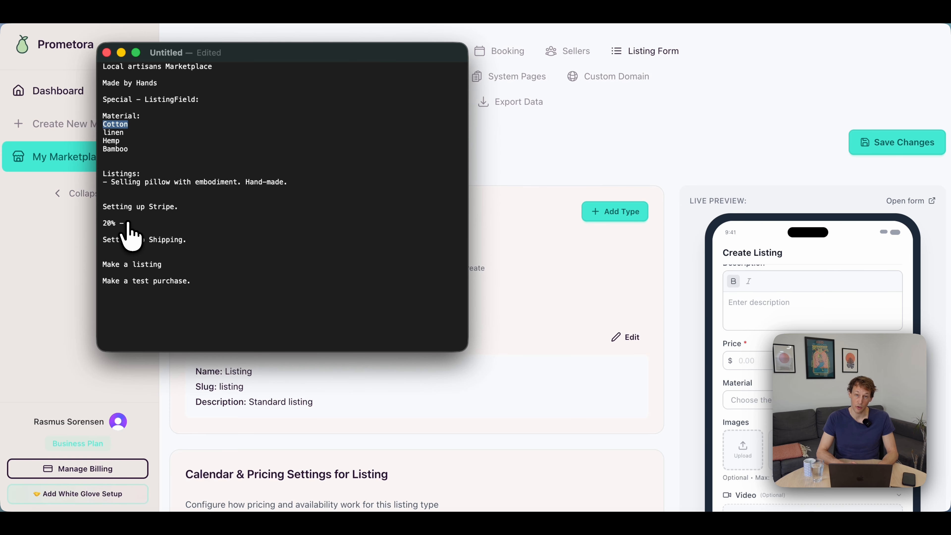
key("super+Tab")
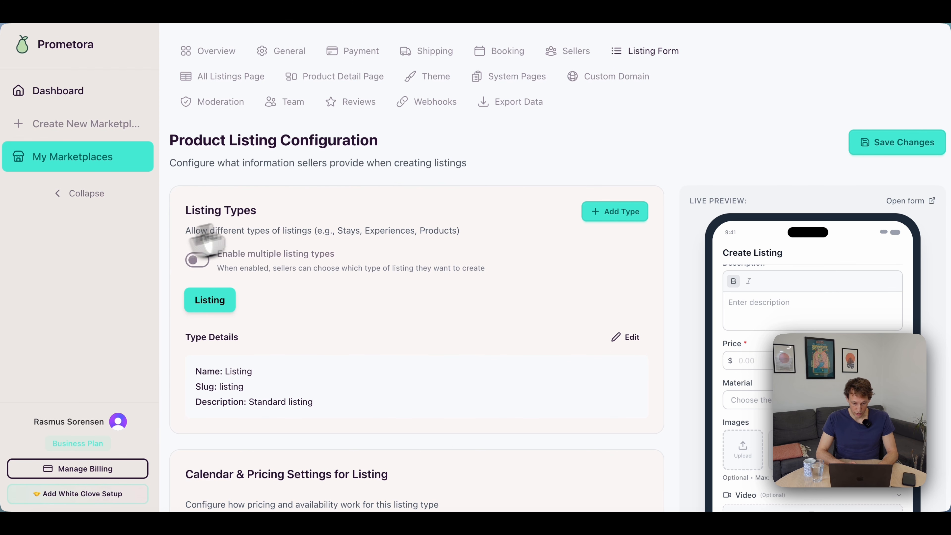
left_click(359, 50)
scroll(361, 225, "down", 3)
scroll(361, 224, "down", 5)
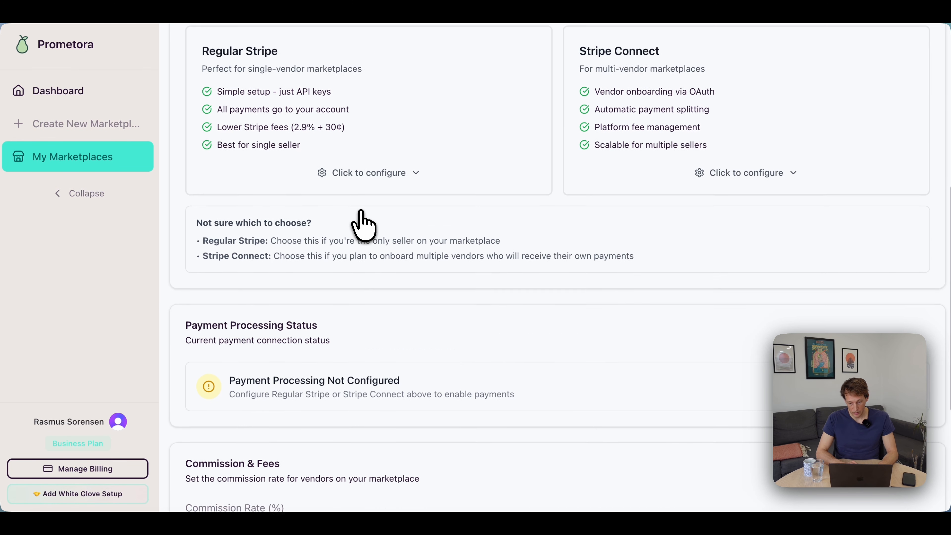
scroll(566, 212, "up", 1)
scroll(537, 212, "down", 5)
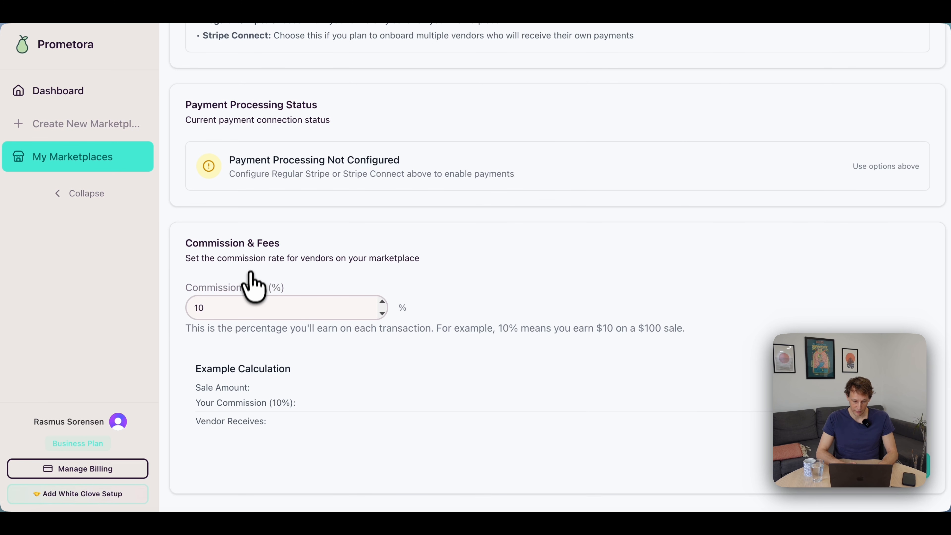
double_click(219, 311)
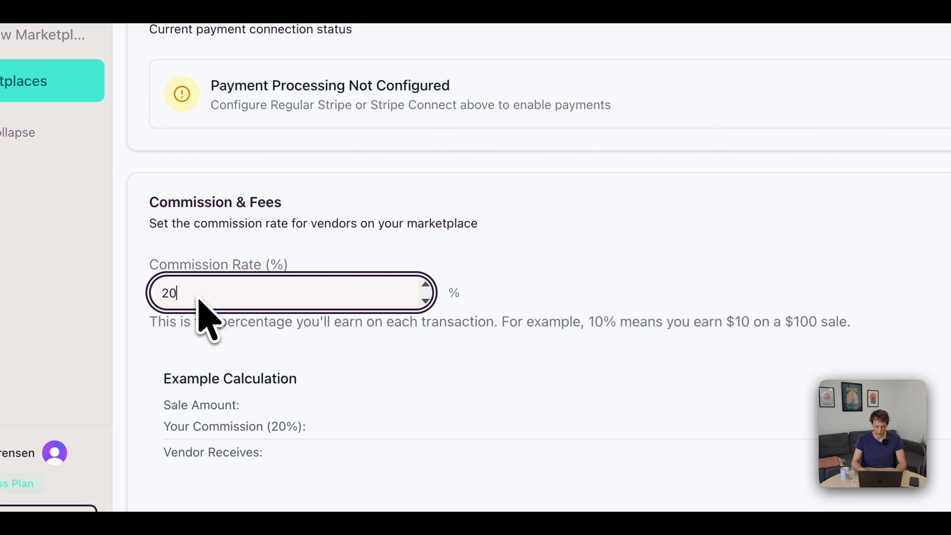
type("20")
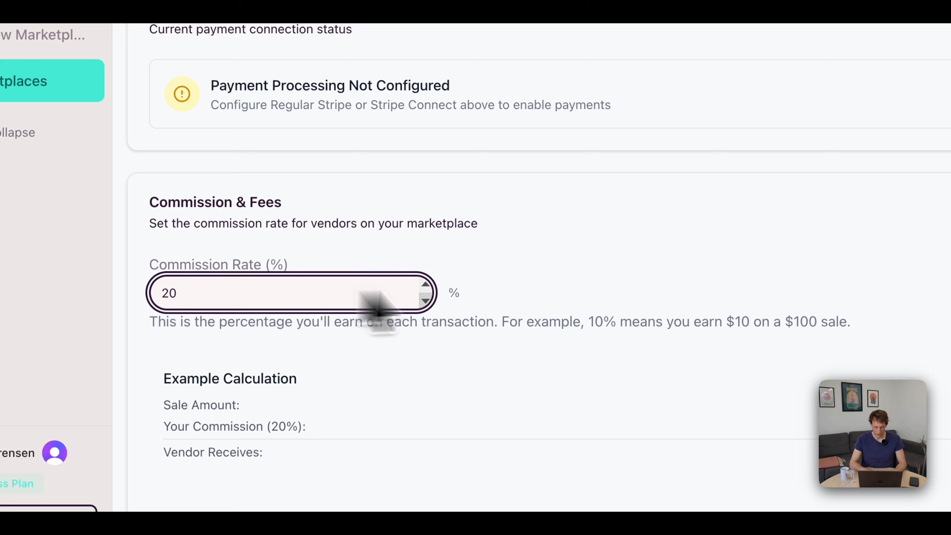
left_click(527, 287)
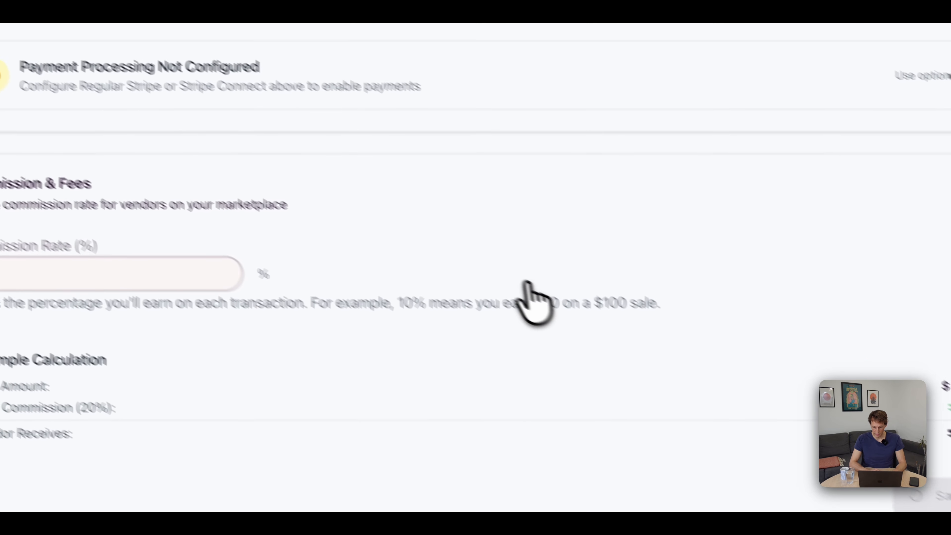
Open the Stripe Connect configuration for multi-vendor payments at its API key fields.
scroll(551, 315, "up", 5)
left_click(763, 267)
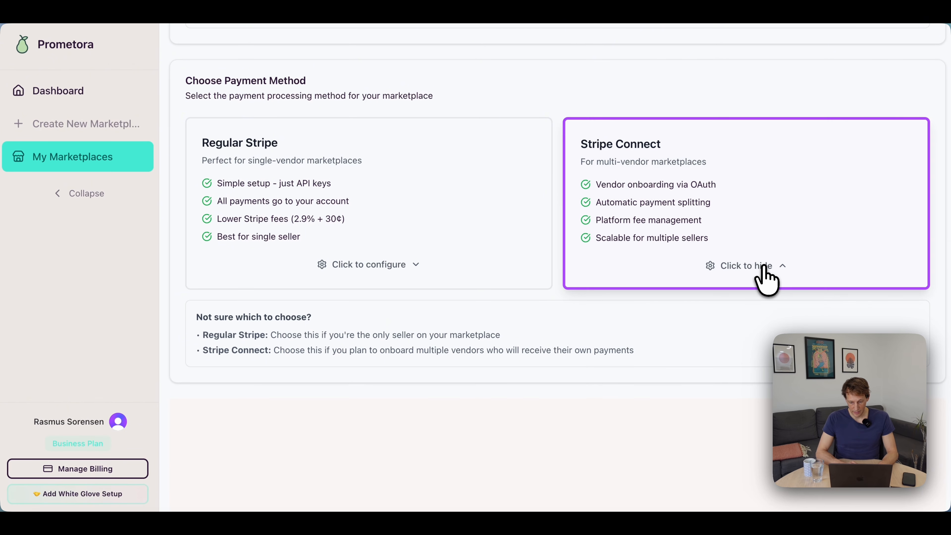
scroll(522, 312, "down", 15)
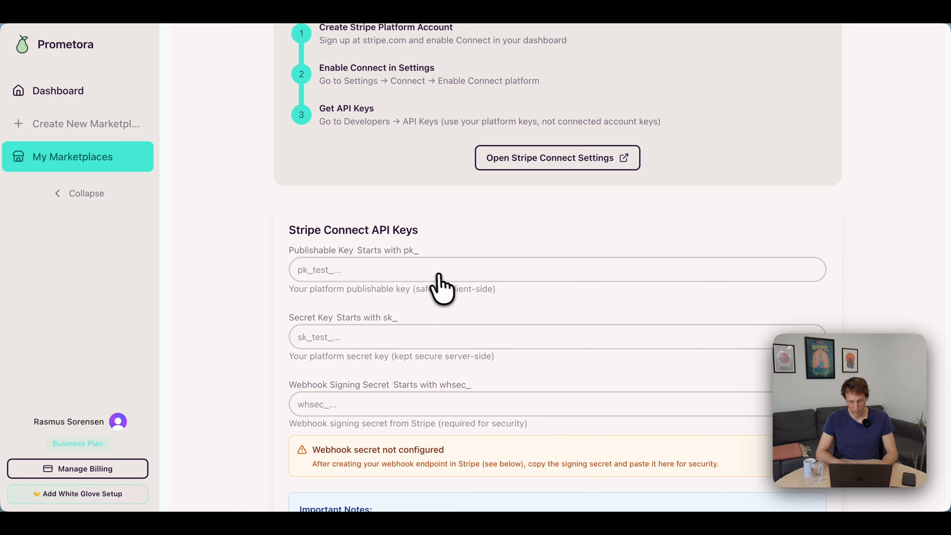
Switch to the Stripe dashboard, copy the test publishable key and paste it into the Stripe Connect publishable key field.
left_click(578, 13)
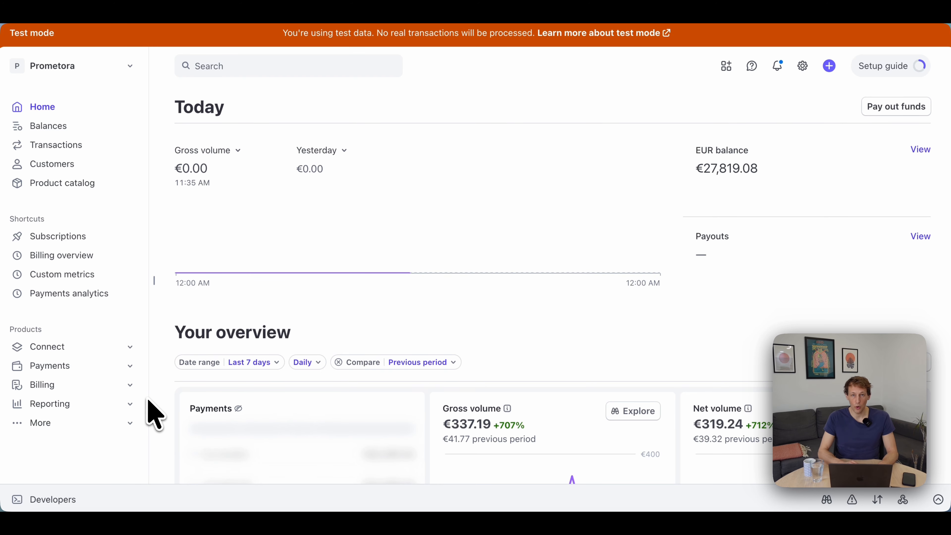
left_click(56, 499)
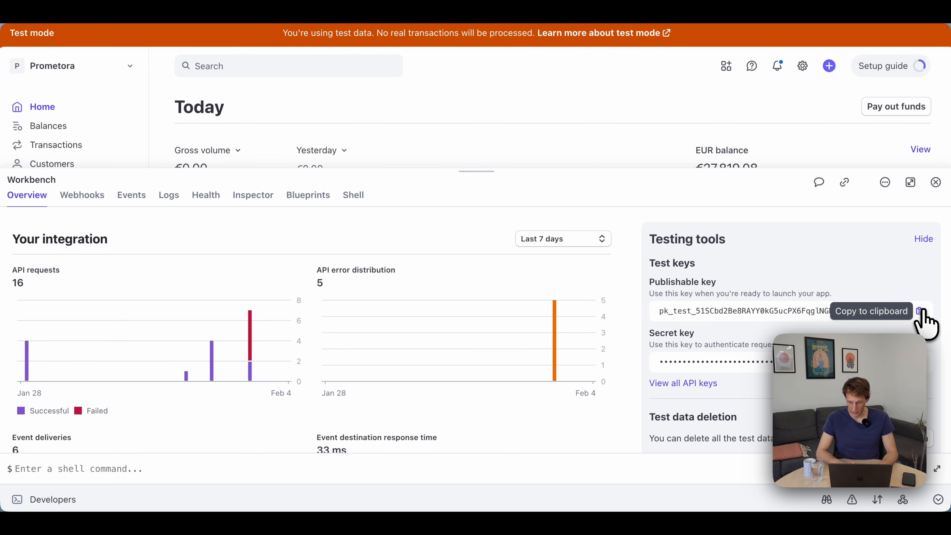
left_click(920, 311)
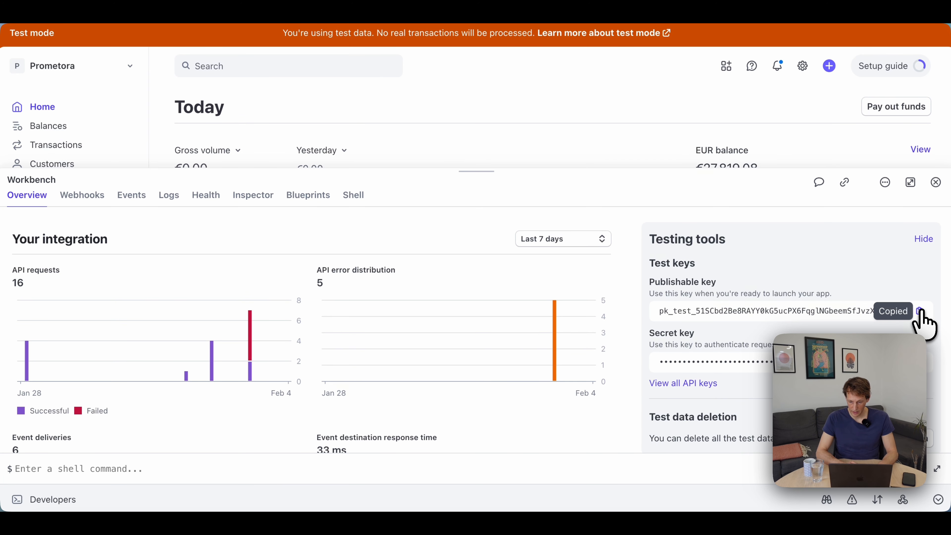
key("ctrl+Tab")
left_click(411, 263)
key("super+v")
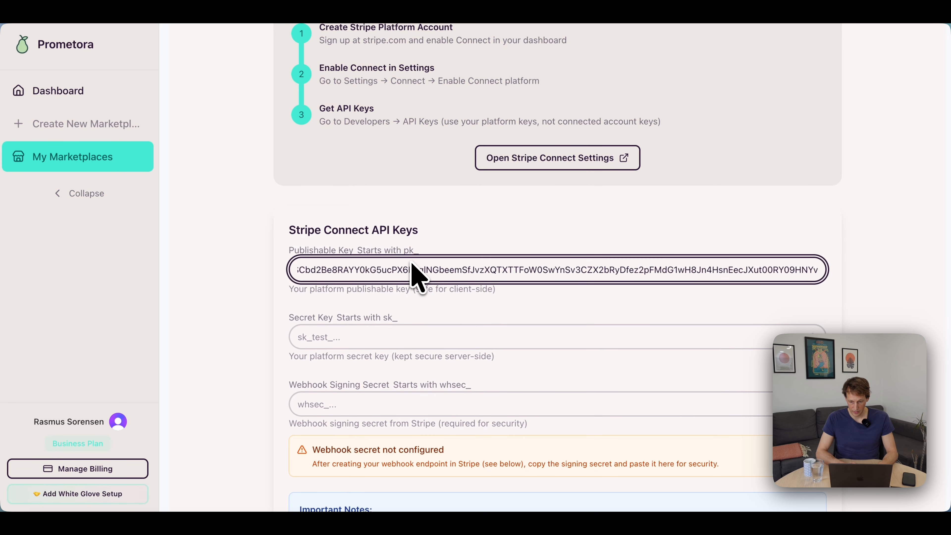
Copy the test secret key from Stripe into the Stripe Connect secret key field and save the API keys.
key("ctrl+shift+Tab")
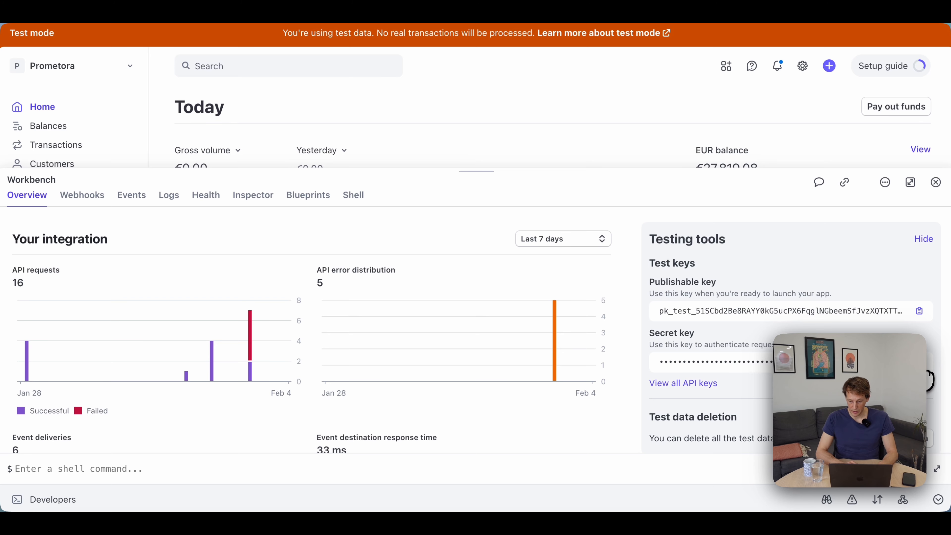
key("ctrl+Tab")
left_click(426, 335)
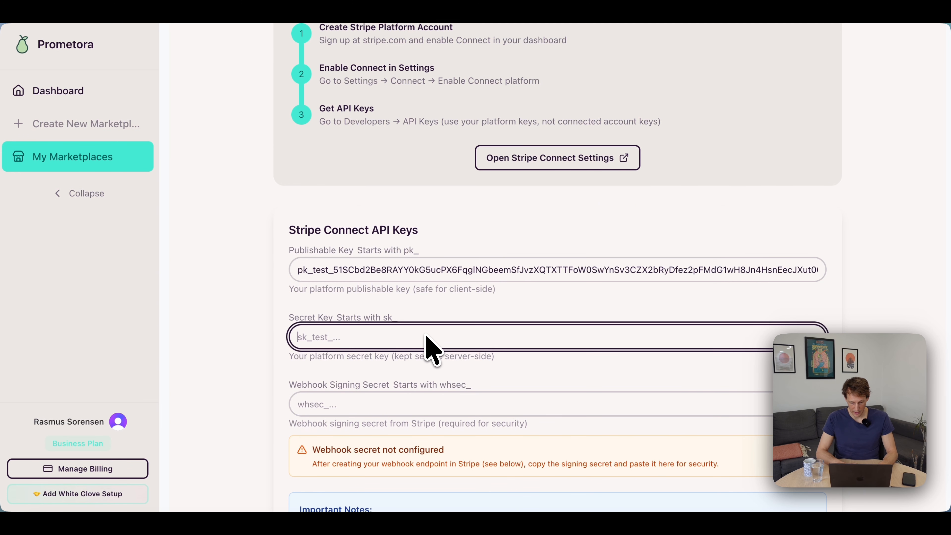
scroll(623, 320, "down", 10)
scroll(638, 294, "up", 10)
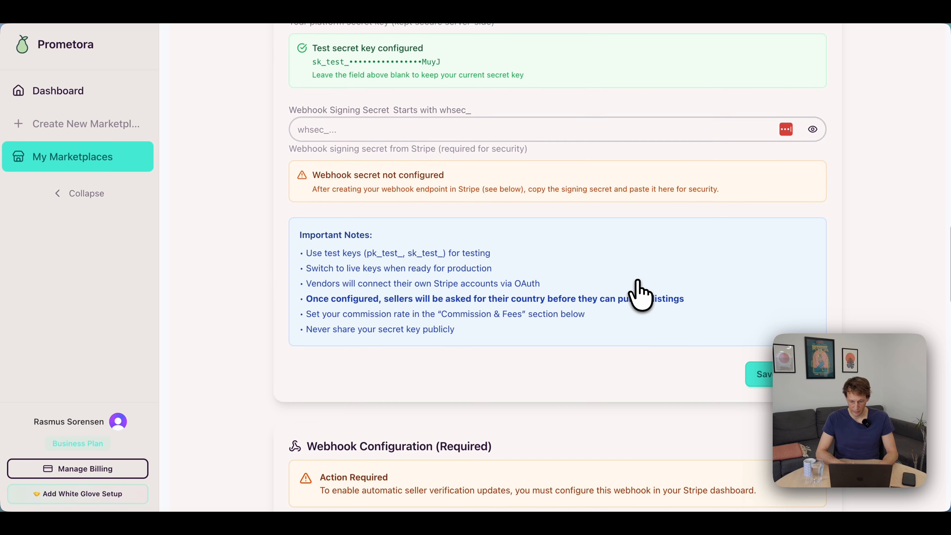
Check the next setup task in the notes, open the marketplace's shipping settings and enable shipping.
scroll(434, 326, "up", 15)
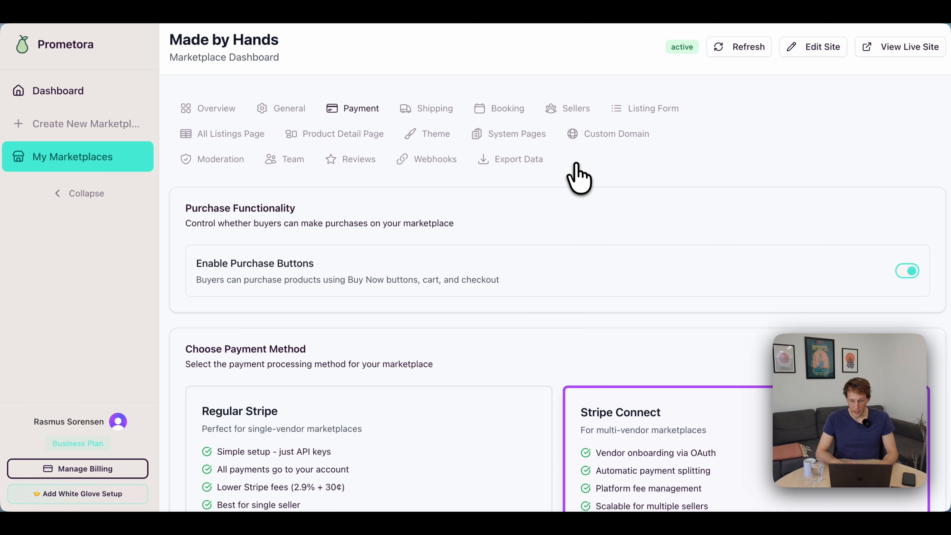
key("super+Tab")
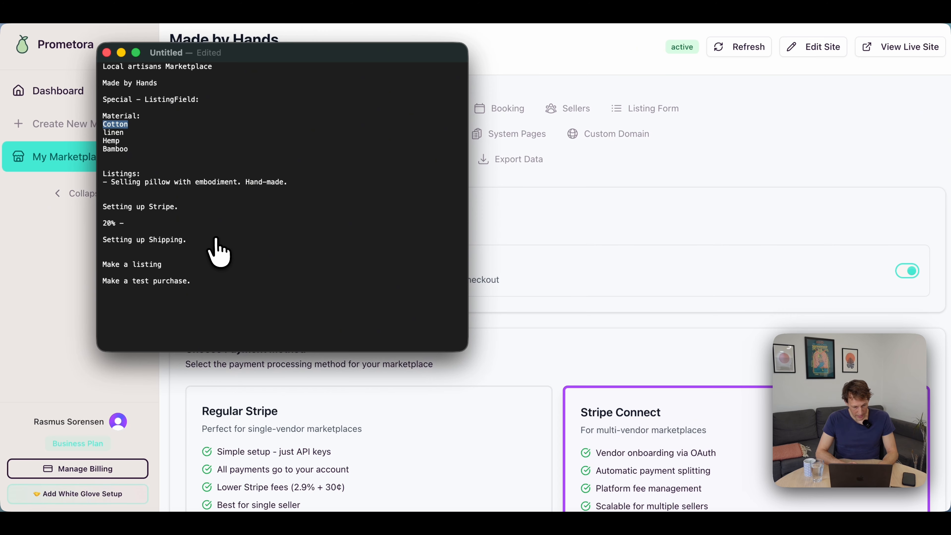
key("super+Tab")
left_click(438, 108)
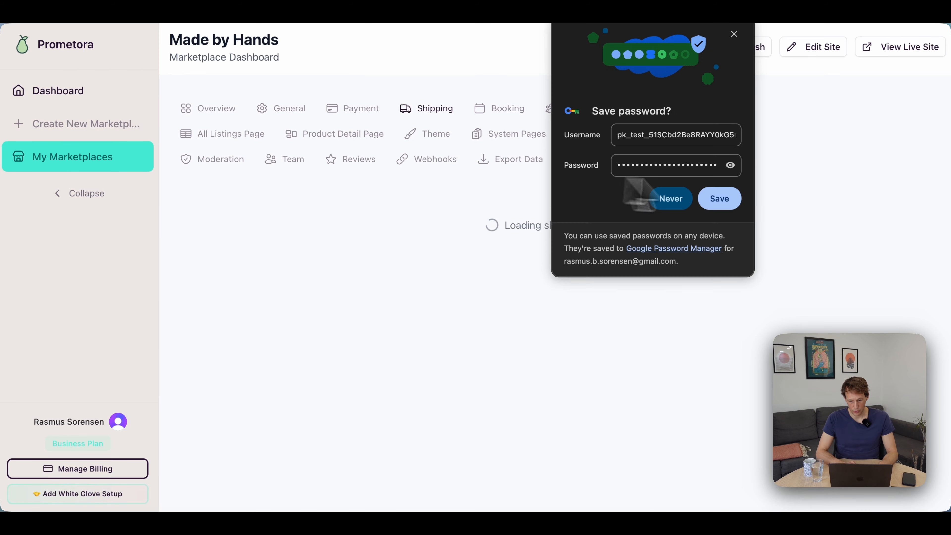
left_click(733, 34)
left_click(896, 273)
scroll(407, 374, "down", 3)
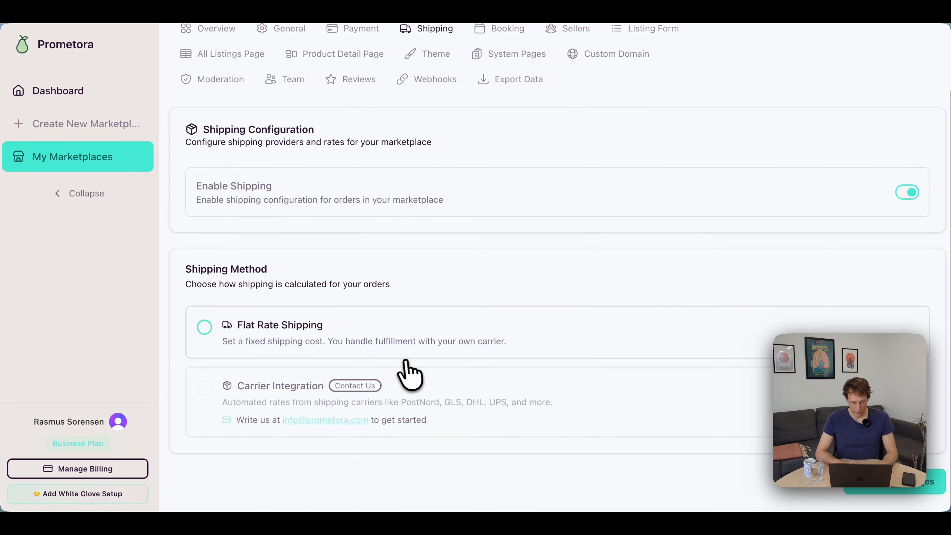
Choose Flat Rate Shipping with a shipping cost of 5, leaving the free shipping threshold empty.
left_click(278, 335)
scroll(475, 331, "down", 8)
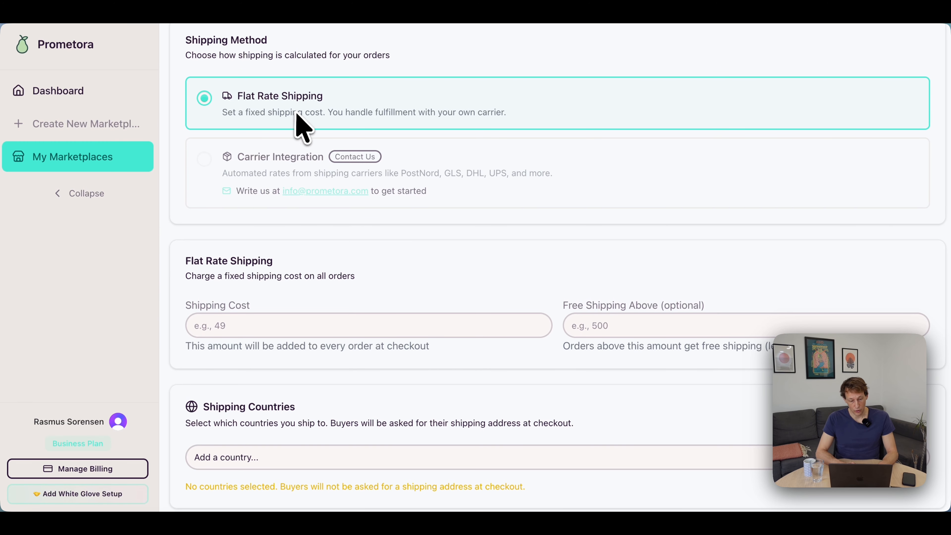
scroll(299, 125, "down", 5)
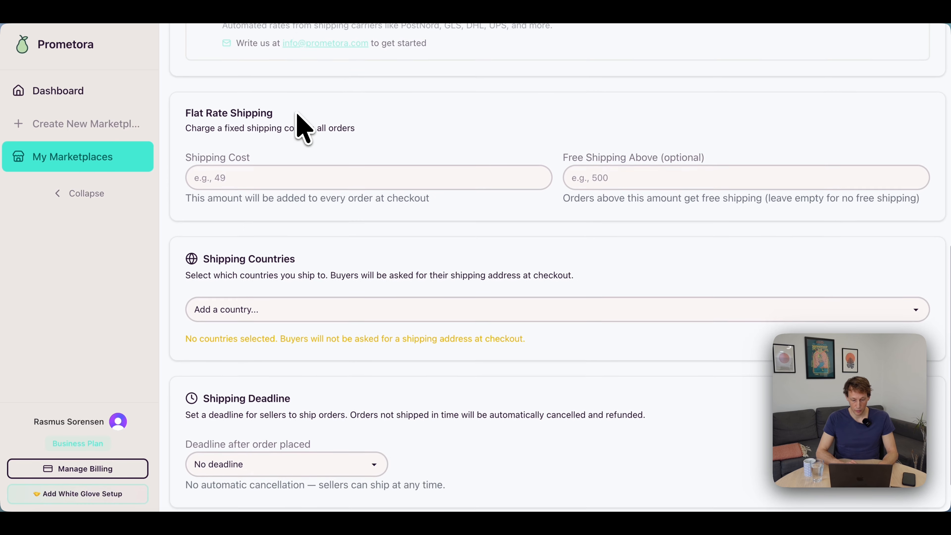
left_click(298, 184)
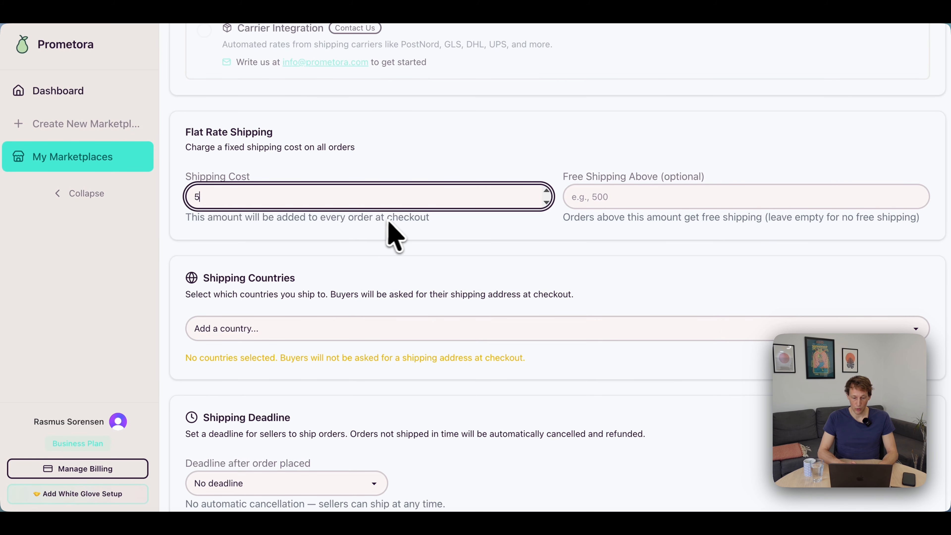
left_click(632, 201)
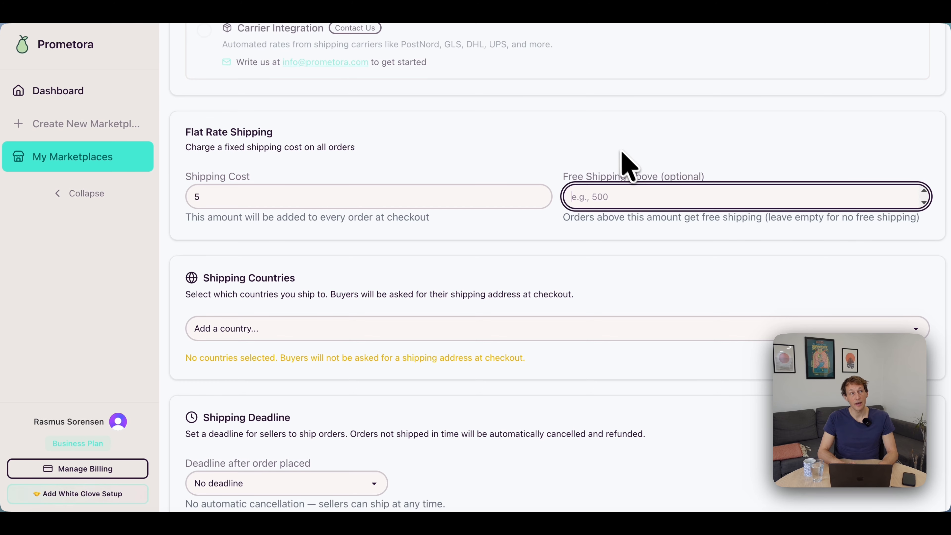
left_click(595, 138)
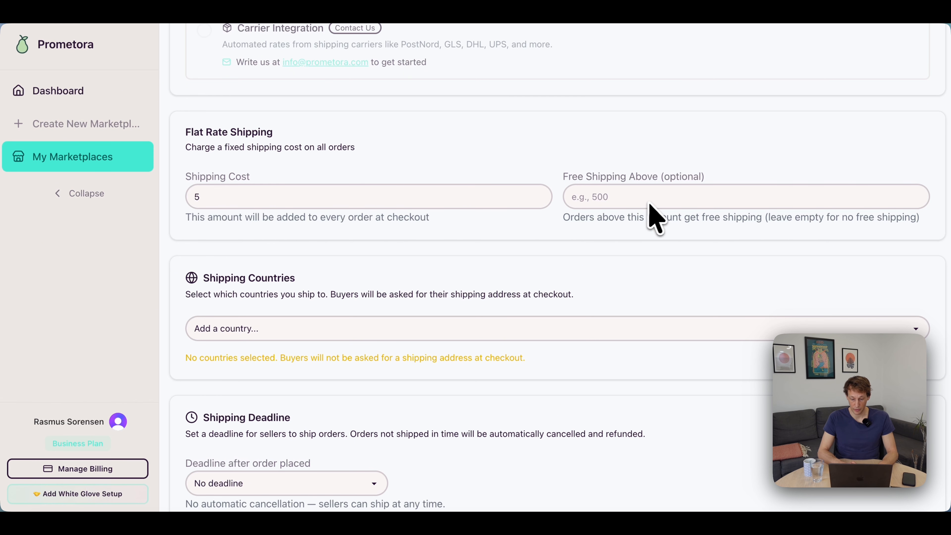
Add United States to the shipping countries.
scroll(653, 216, "down", 2)
left_click(331, 262)
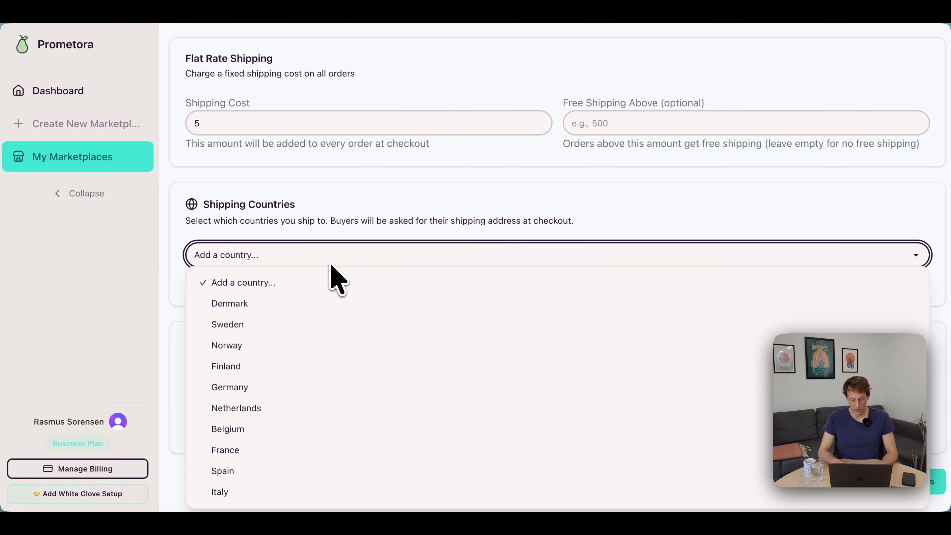
scroll(331, 269, "down", 5)
left_click(278, 471)
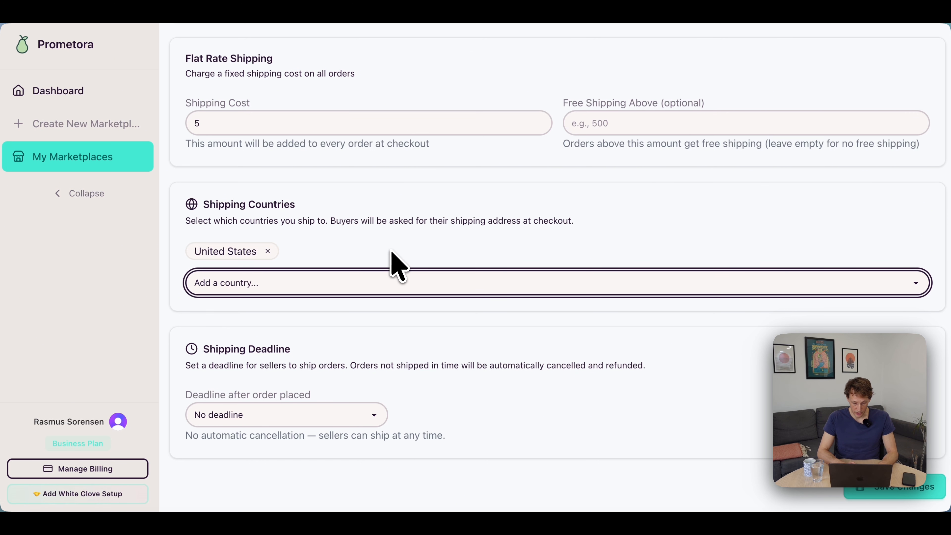
Set the shipping deadline after order placement to 7 days and save the shipping settings.
scroll(364, 324, "down", 1)
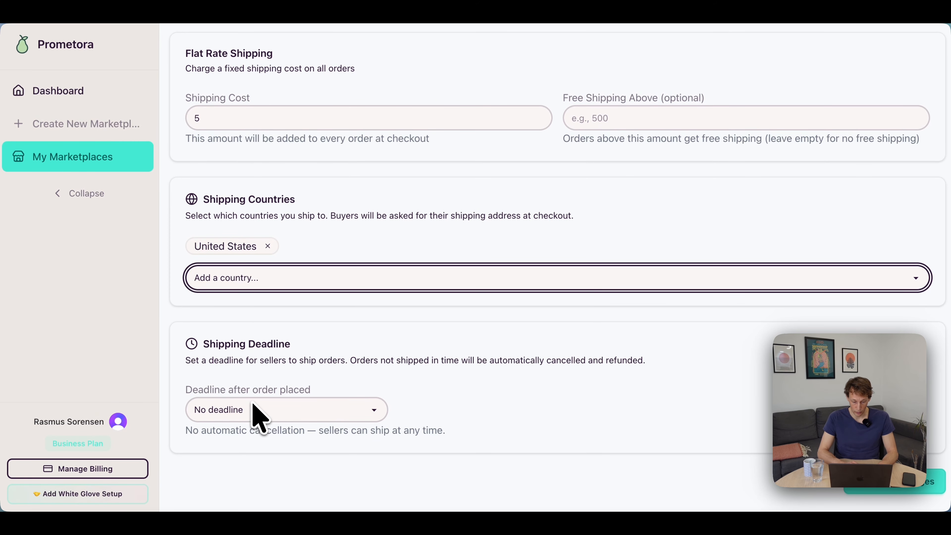
left_click(288, 411)
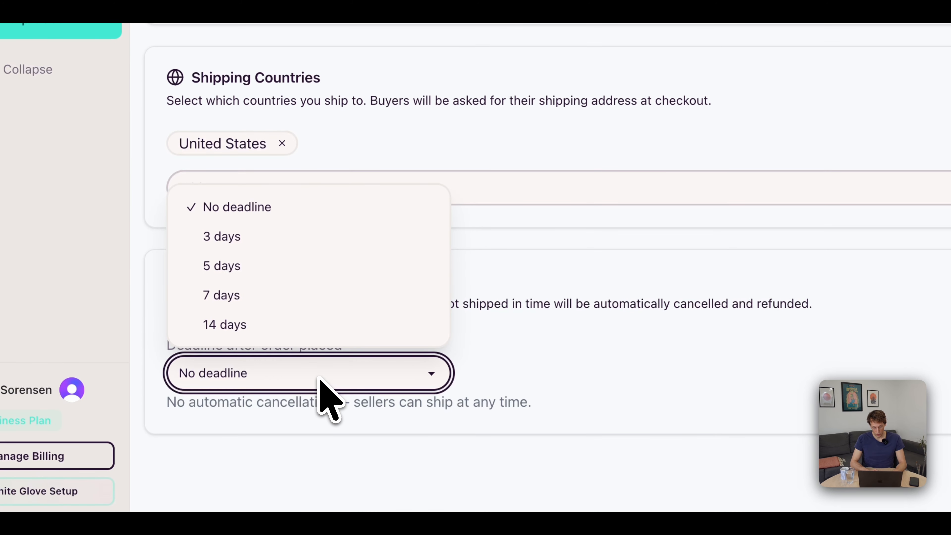
left_click(277, 296)
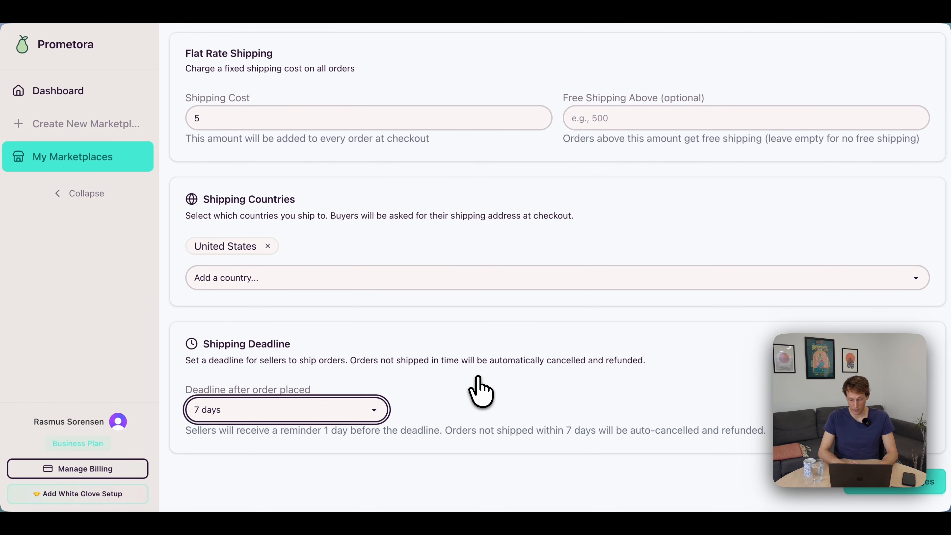
left_click(898, 485)
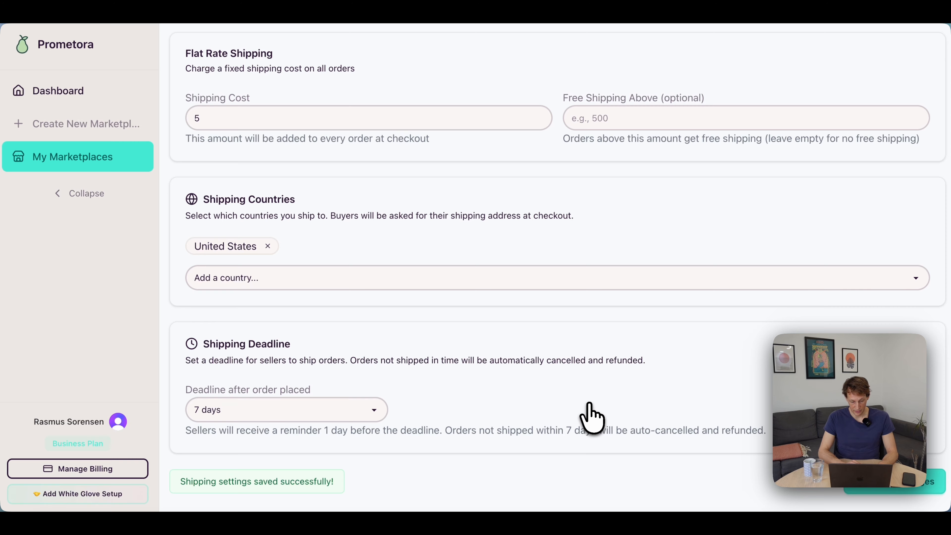
Leave the shipping settings, open the live Made by Hands storefront and go to its account sign-up page.
scroll(593, 417, "up", 10)
left_click(897, 48)
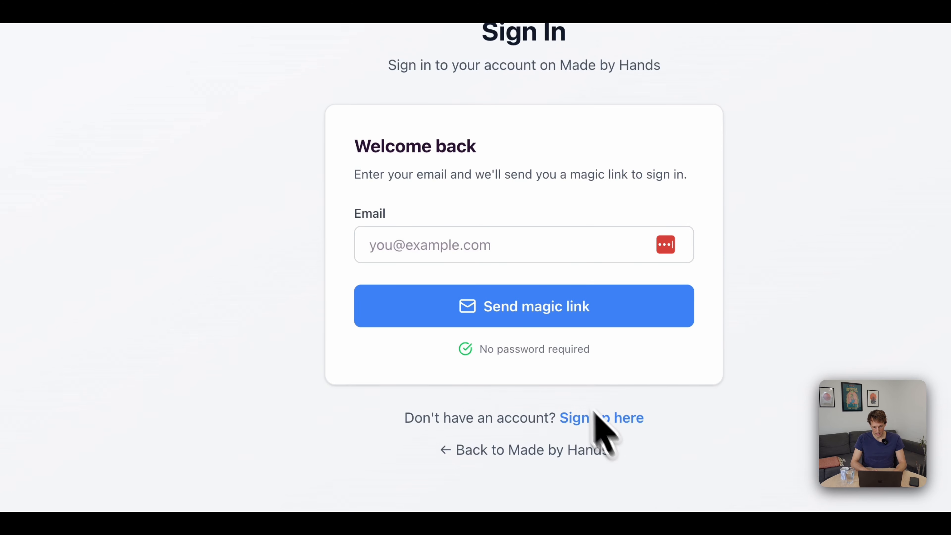
left_click(594, 414)
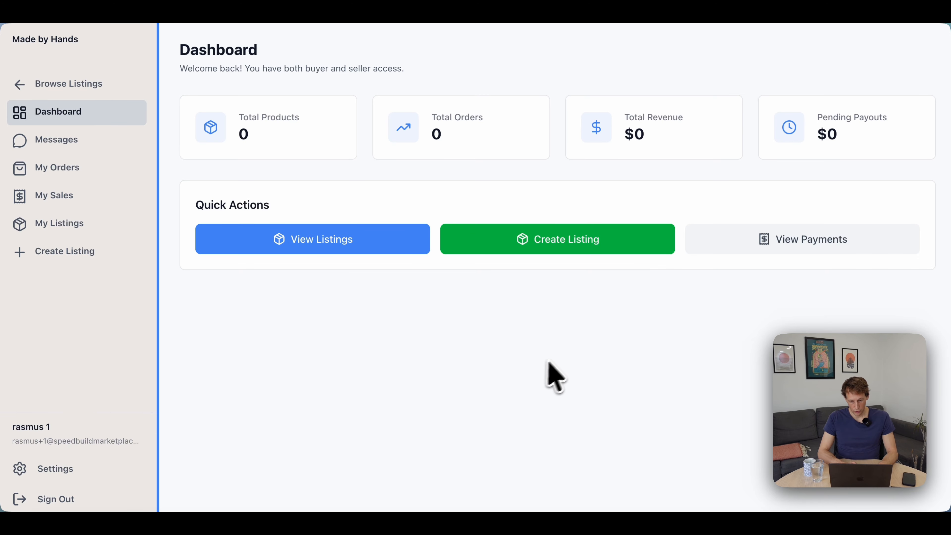
Start a new listing from the seller dashboard and title it "Selling pillow with embroidment." using the product text copied from the notes.
left_click(553, 238)
left_click(328, 176)
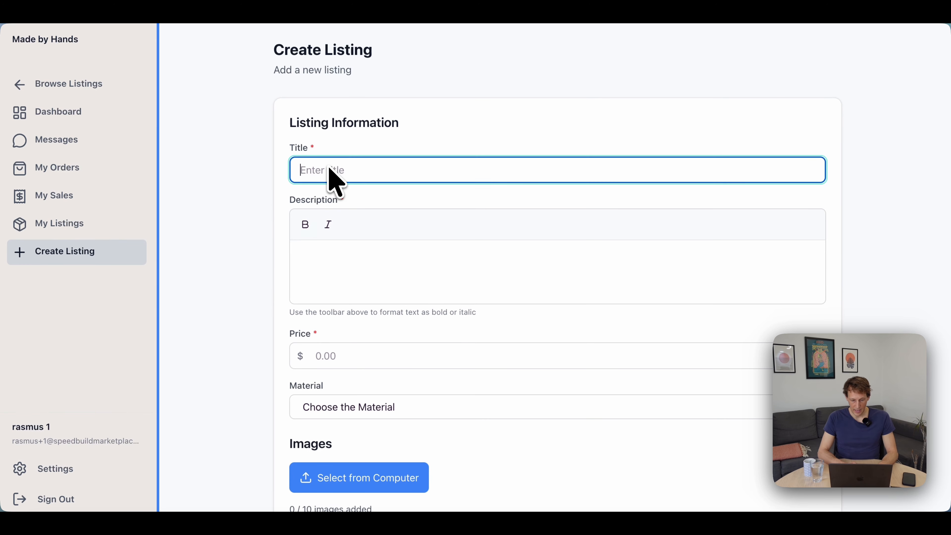
key("super+Tab")
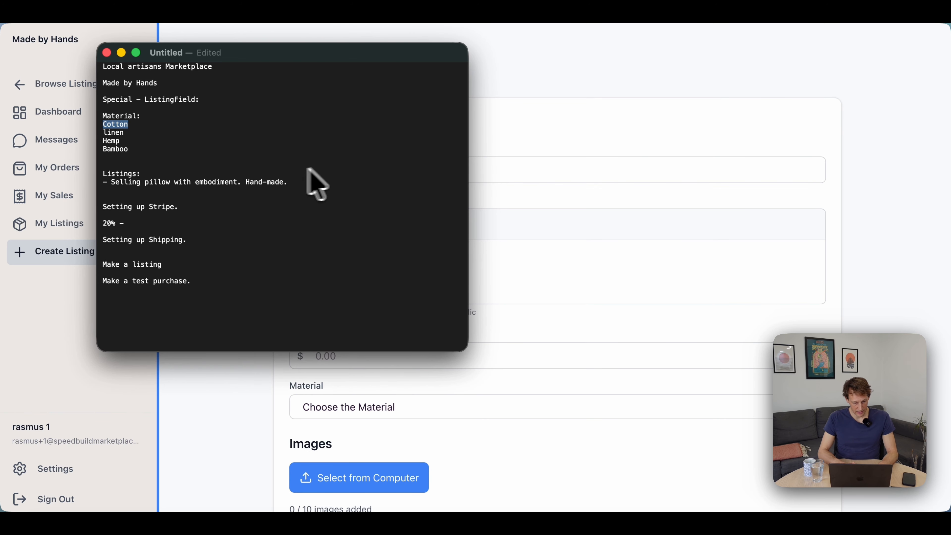
triple_click(302, 183)
key("super+c")
key("super+Tab")
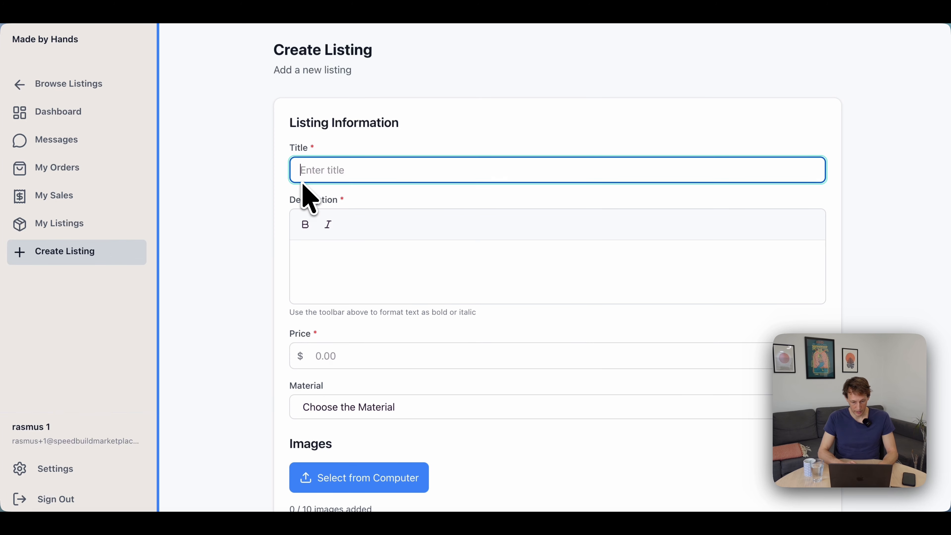
key("super+v")
key("BackSpace")
key("super+Right")
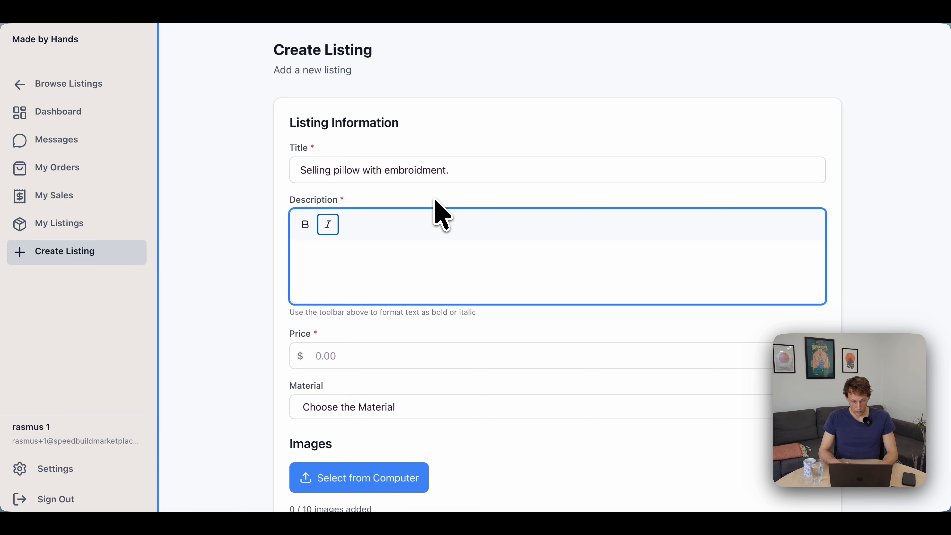
Enter the description "Selling pillow with embroidment. Hand-made." with "Hand-made." in bold, and remove the period ending the title.
key("Tab")
key("super+v")
left_click_drag(512, 253, 505, 254)
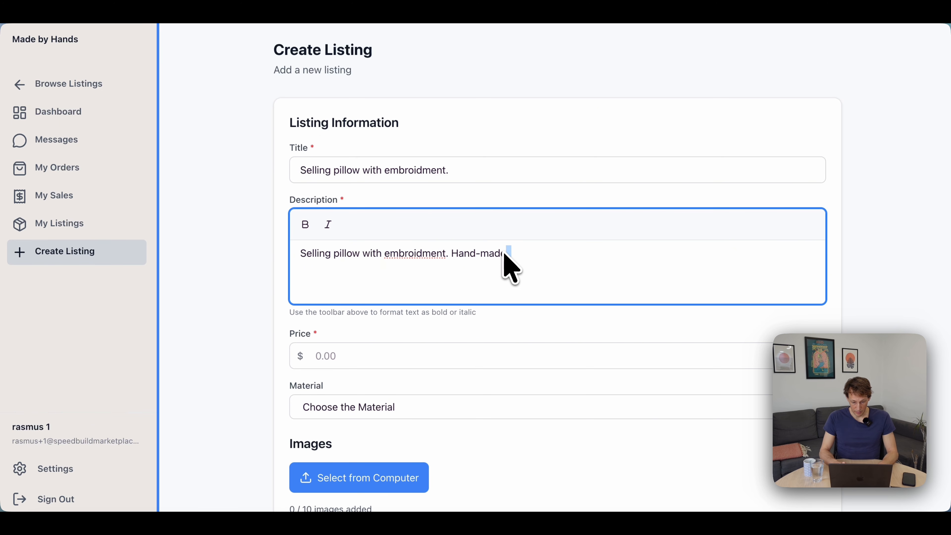
left_click(305, 224)
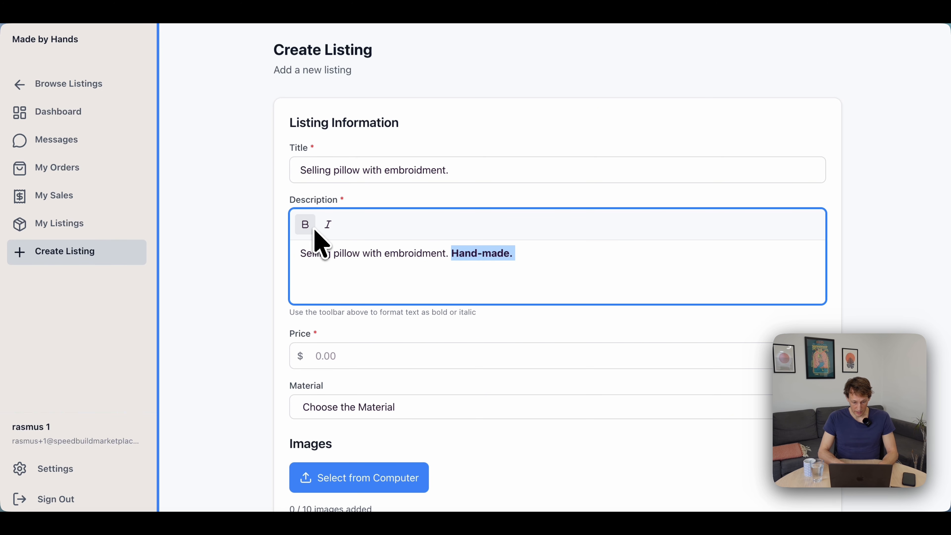
left_click(462, 171)
key("BackSpace")
Set the listing's price to $50 and its material to Linen.
scroll(463, 276, "down", 2)
left_click(375, 294)
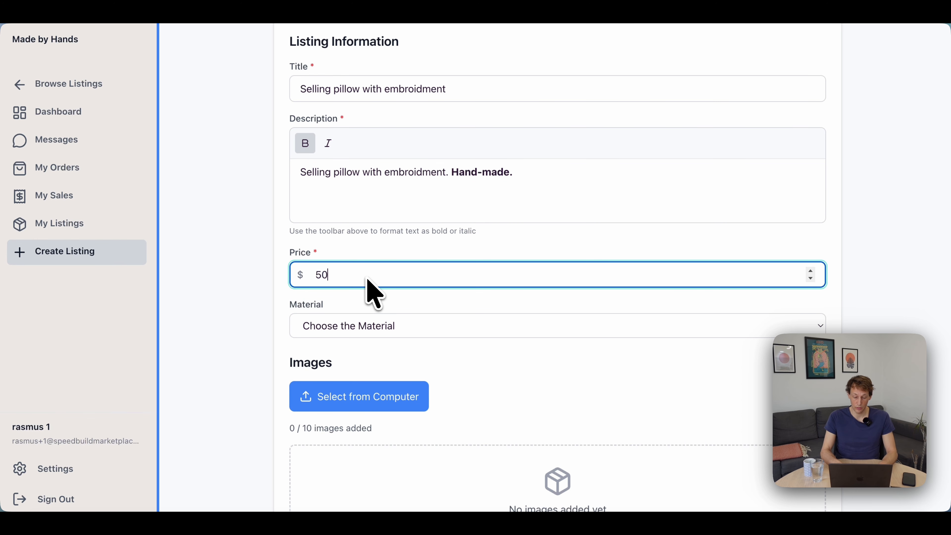
type("50")
scroll(375, 293, "down", 3)
key("BackSpace")
key("BackSpace")
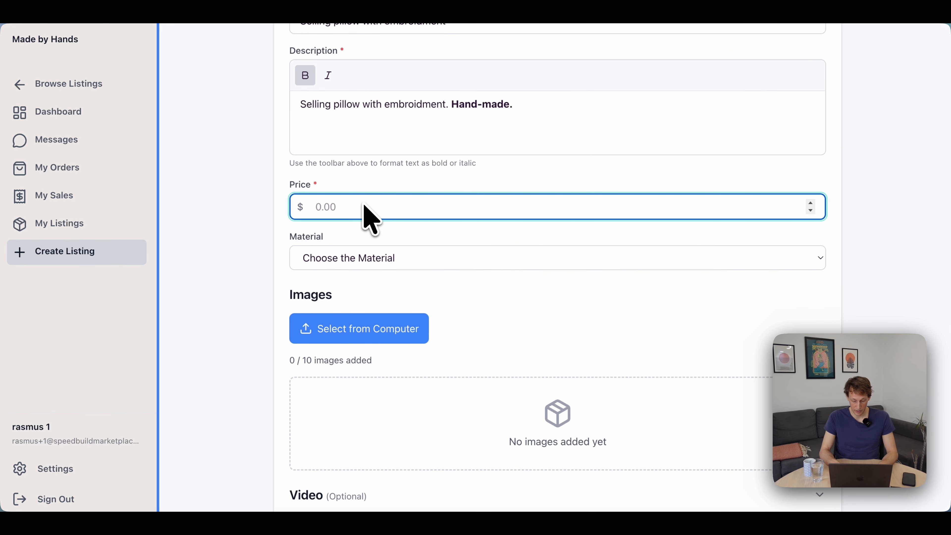
type("50")
scroll(381, 236, "down", 1)
left_click(399, 236)
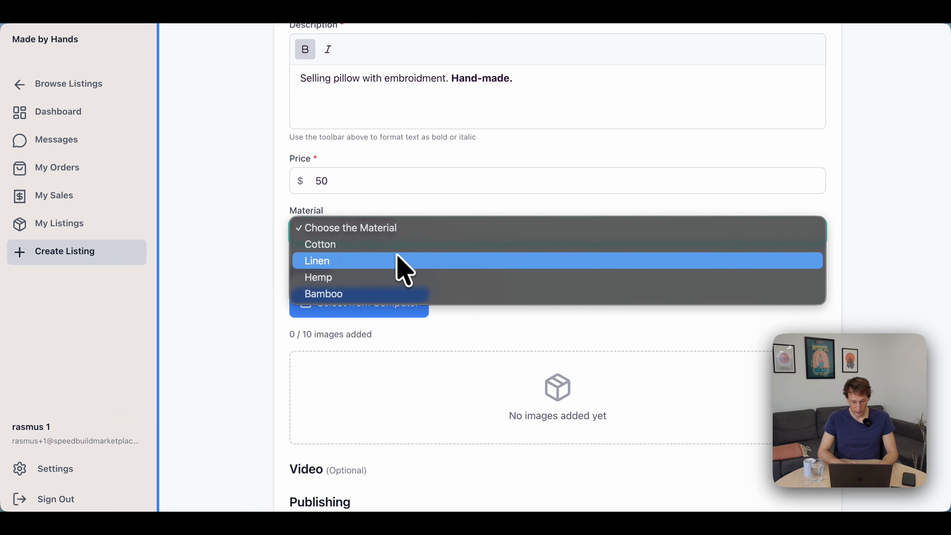
left_click(404, 262)
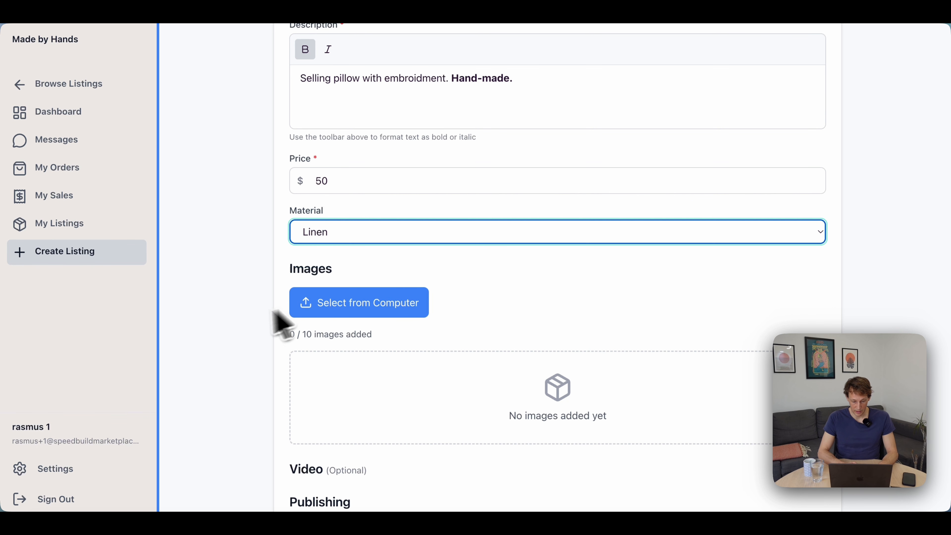
Upload the three pillow photos 1.png, 2.png and 3.png from the Desktop to the listing.
scroll(262, 319, "down", 2)
left_click(323, 264)
left_click(361, 176)
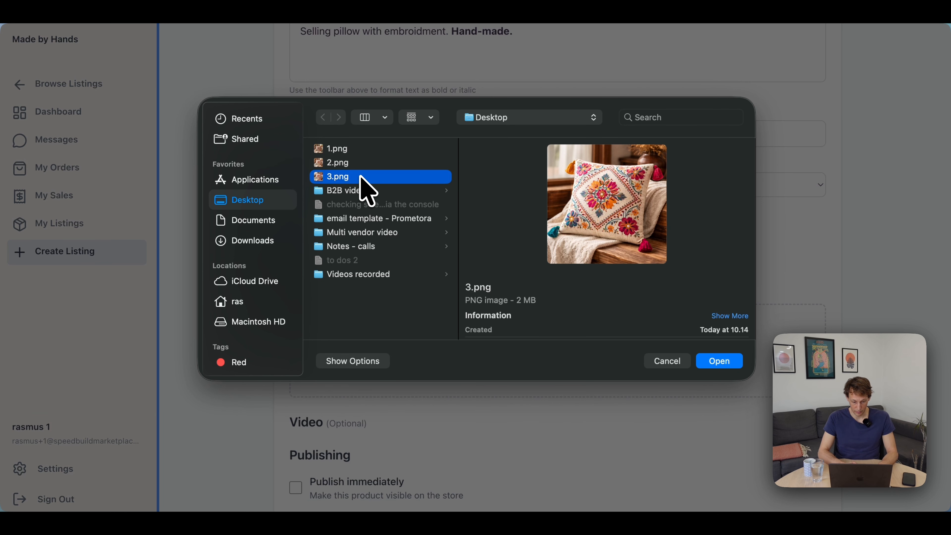
key("shift+Up")
key("Return")
scroll(378, 272, "down", 3)
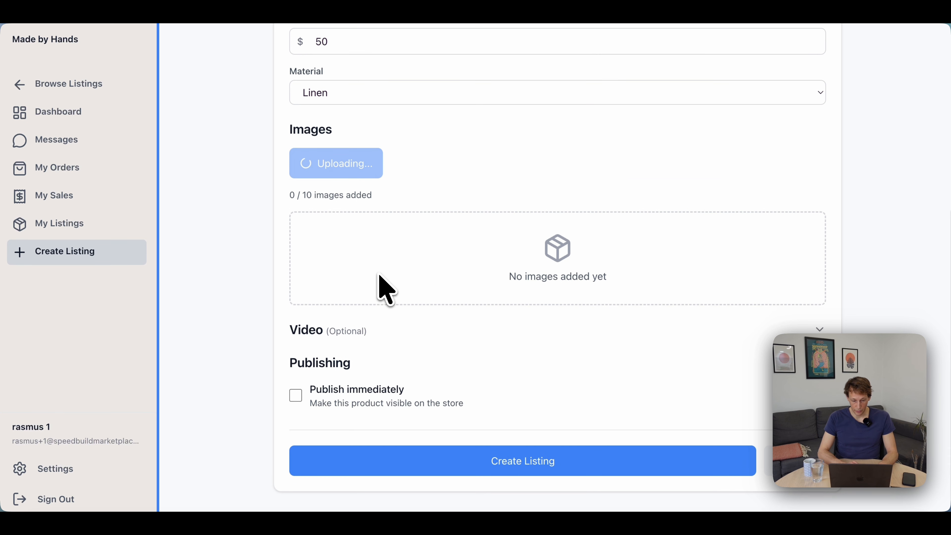
scroll(379, 276, "up", 2)
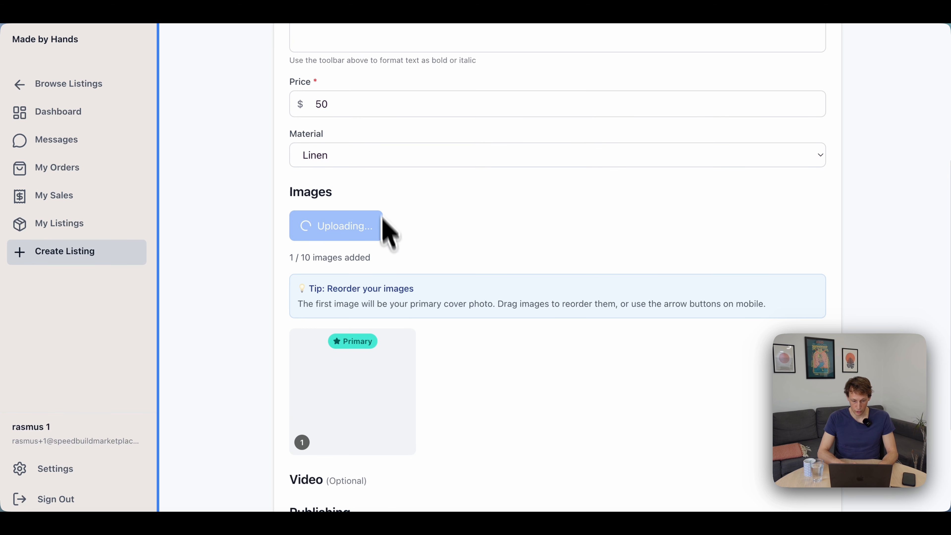
scroll(299, 337, "down", 2)
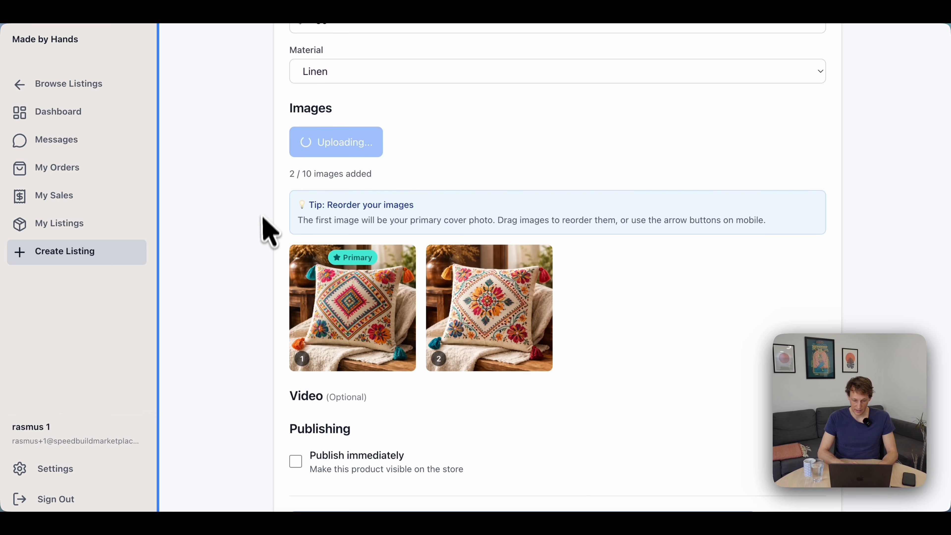
scroll(262, 262, "down", 2)
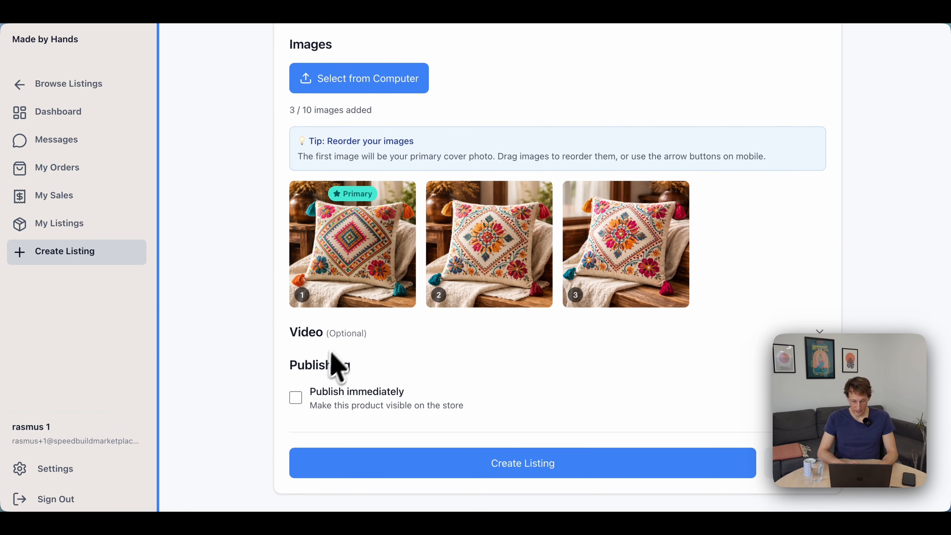
Set the product to publish immediately and create the listing.
scroll(263, 340, "up", 2)
scroll(251, 335, "down", 2)
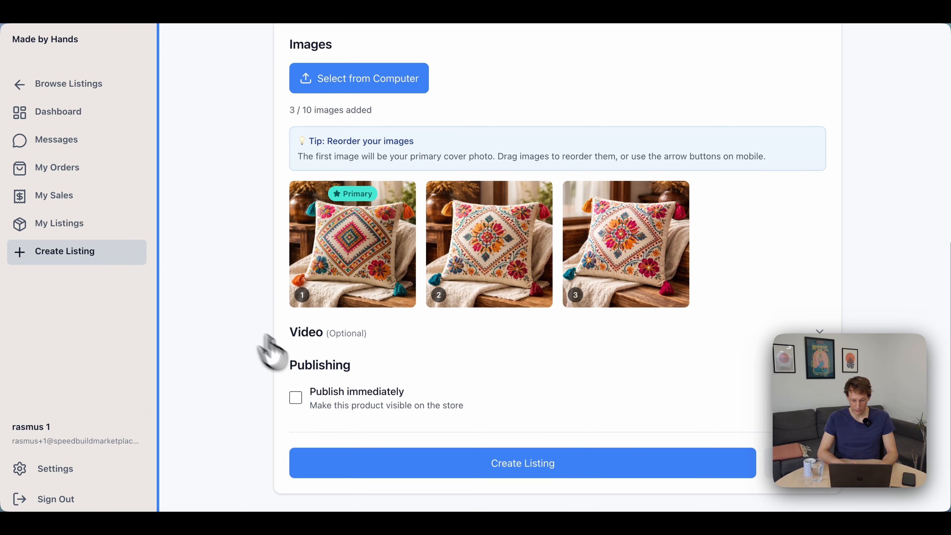
left_click(353, 400)
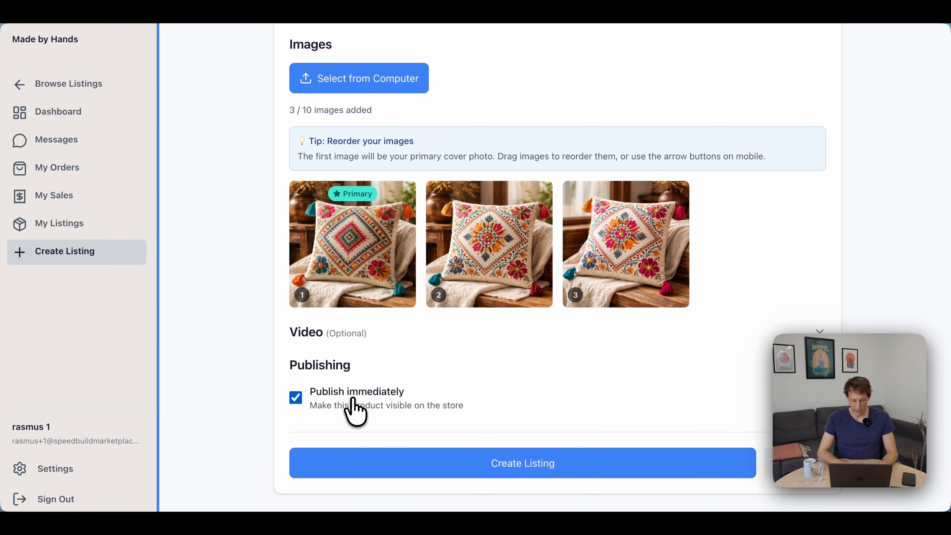
left_click(469, 457)
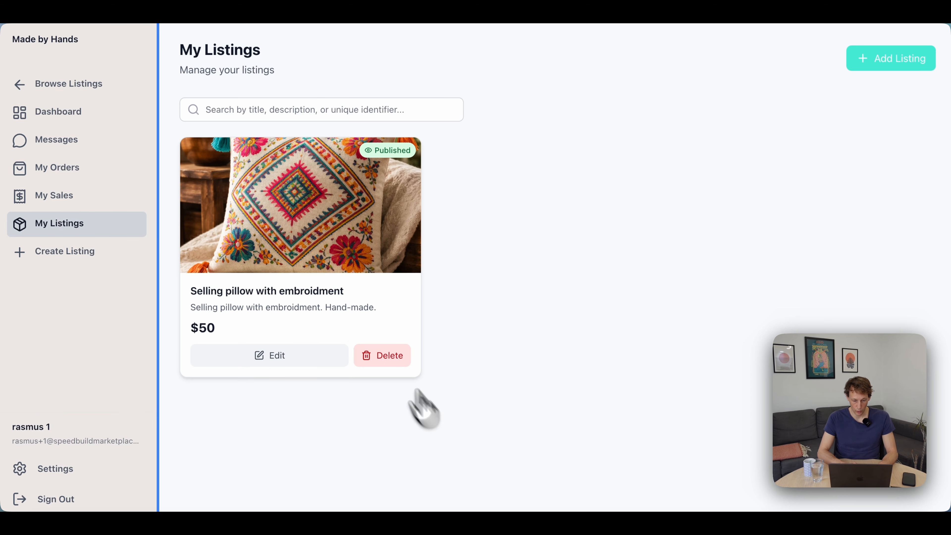
Open the pillow listing from the storefront's browse page, review its details and try to buy it from the seller account.
left_click(88, 89)
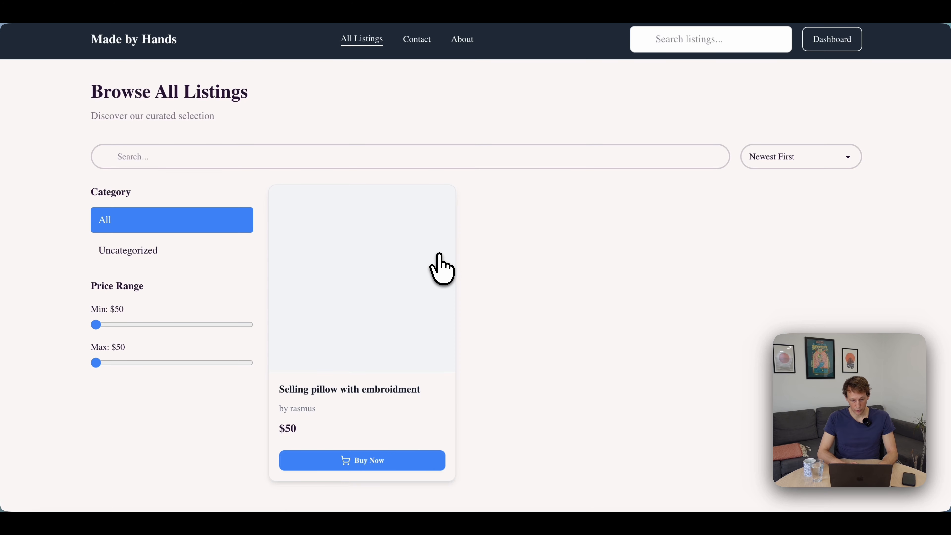
scroll(344, 317, "down", 2)
scroll(350, 318, "up", 3)
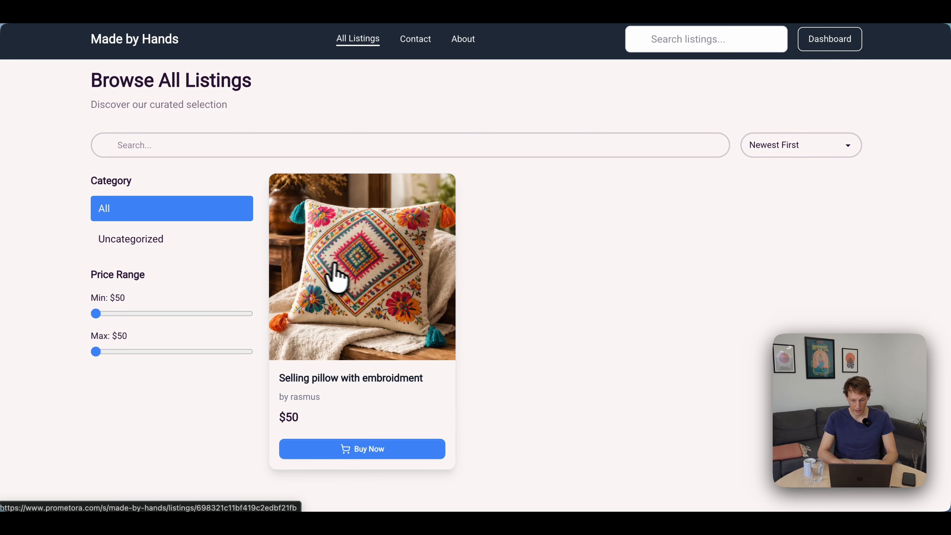
scroll(337, 273, "down", 2)
left_click(374, 309)
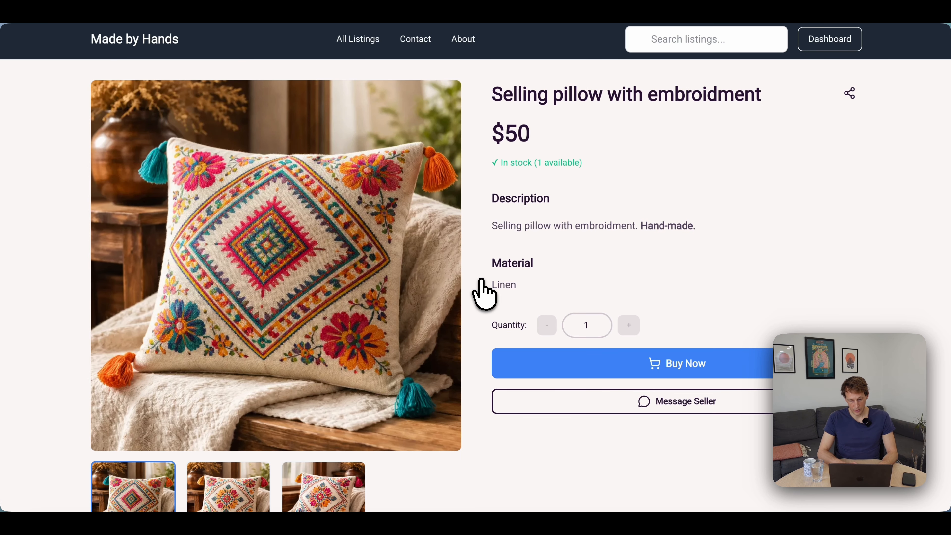
scroll(477, 293, "down", 3)
scroll(479, 294, "up", 2)
scroll(483, 292, "down", 1)
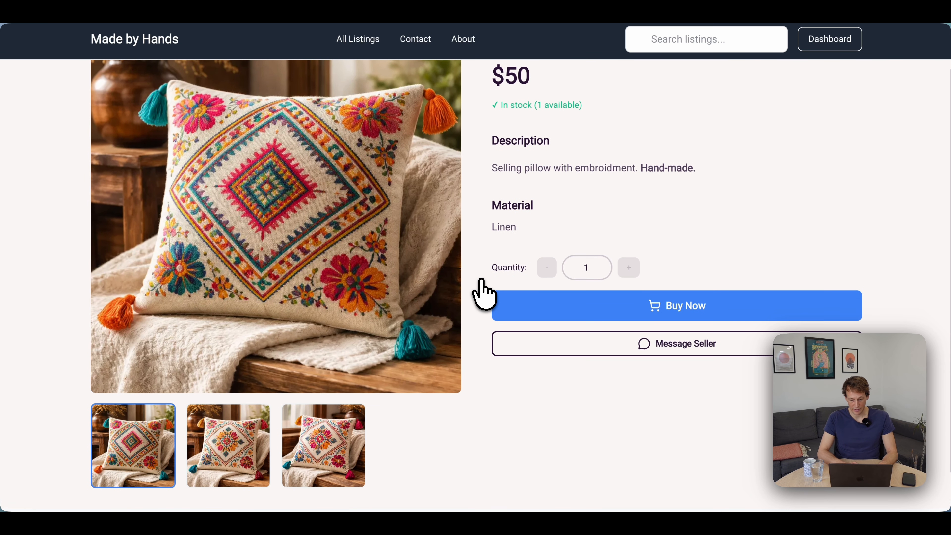
left_click(673, 312)
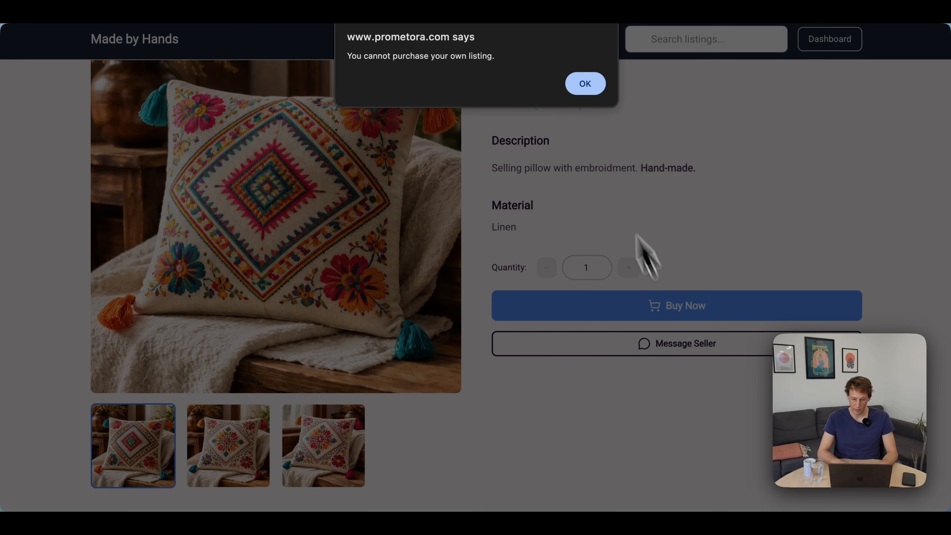
left_click(573, 82)
View the pillow listing's other photos in the enlarged gallery, then return to the product page.
left_click(235, 410)
left_click(306, 176)
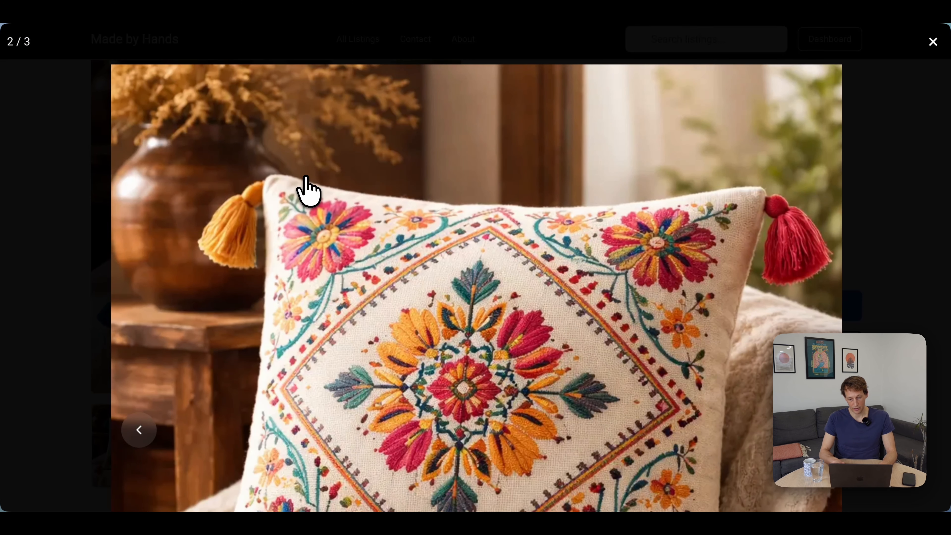
key("Right")
key("Right")
key("Escape")
scroll(306, 176, "down", 1)
scroll(306, 179, "up", 2)
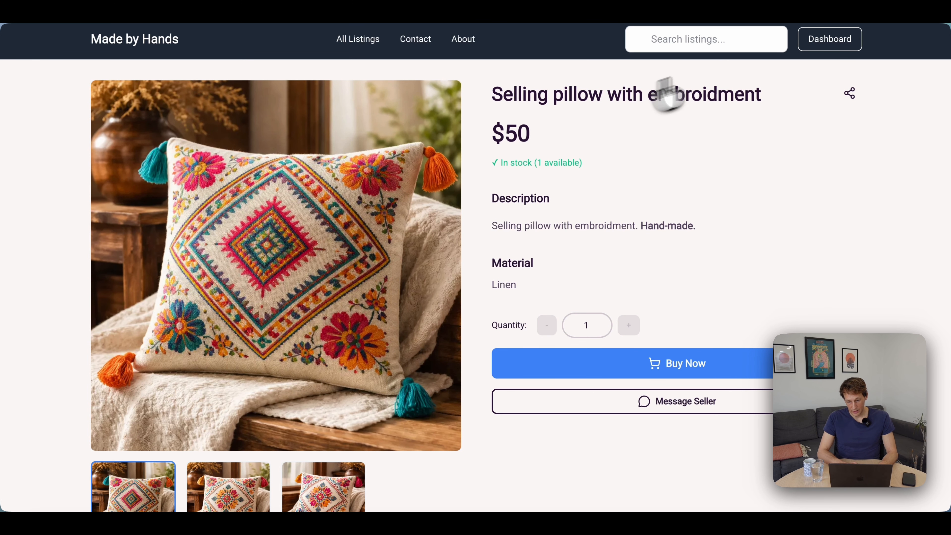
Sign out of the seller account and begin registering a new Buyer account with the customer's first name.
left_click(829, 40)
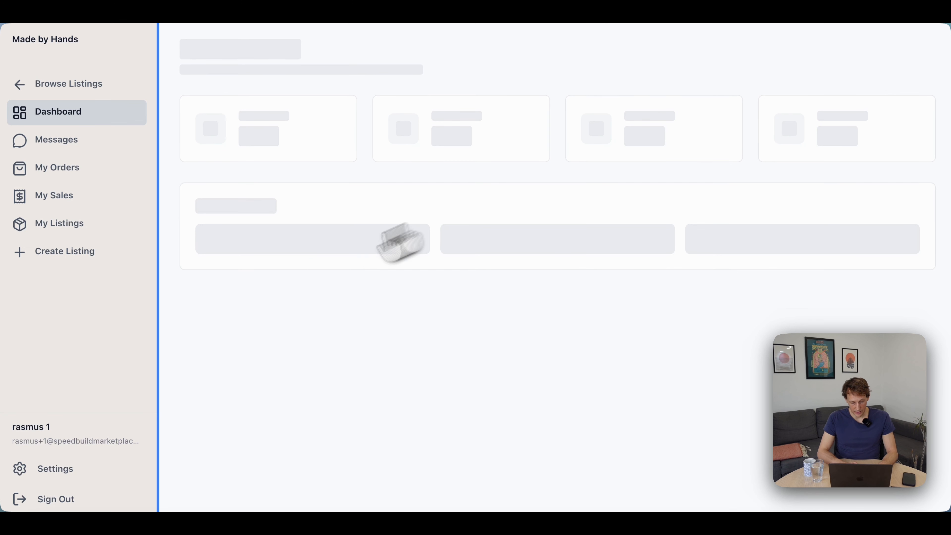
left_click(93, 502)
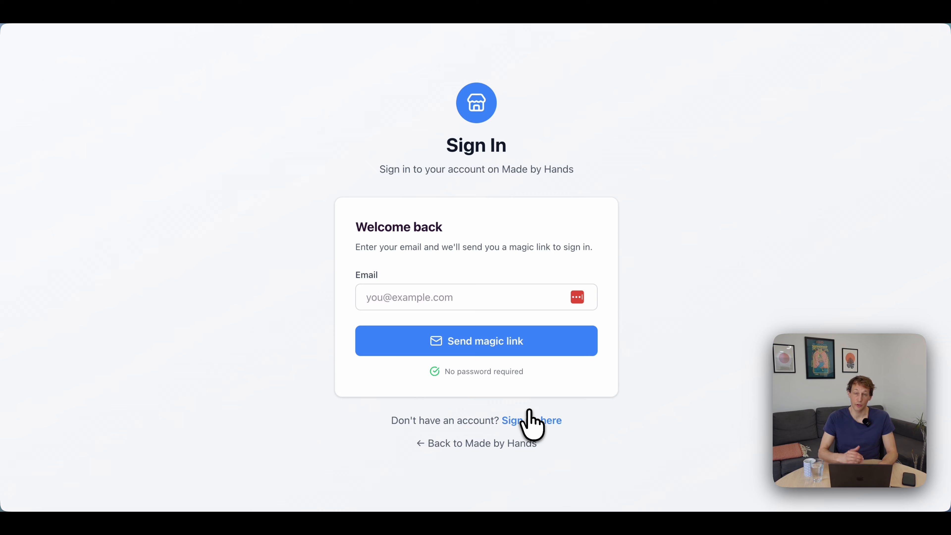
left_click(539, 422)
left_click(350, 375)
type("rasmu")
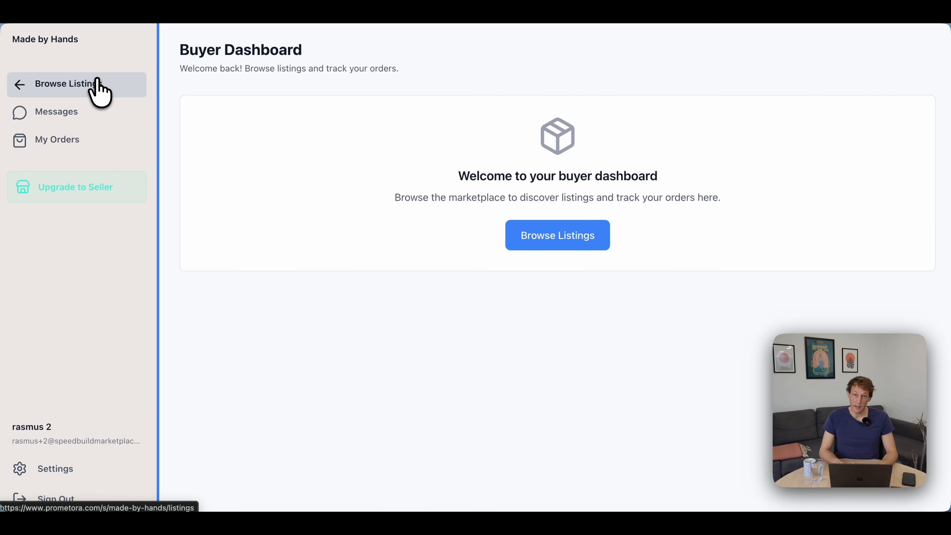
As the buyer, open the pillow listing, proceed to checkout for one item and check the marketplace fee and shipping charges.
left_click(99, 90)
left_click(358, 270)
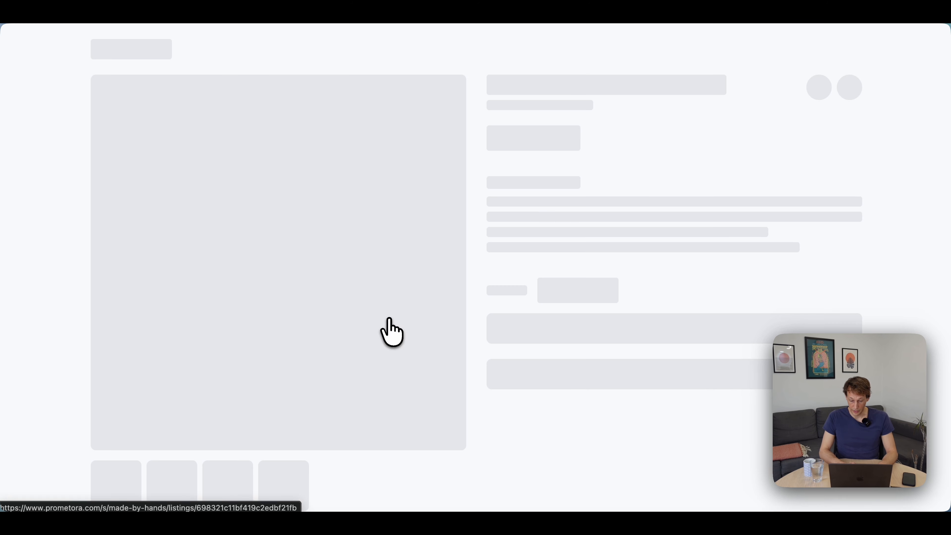
scroll(610, 261, "down", 2)
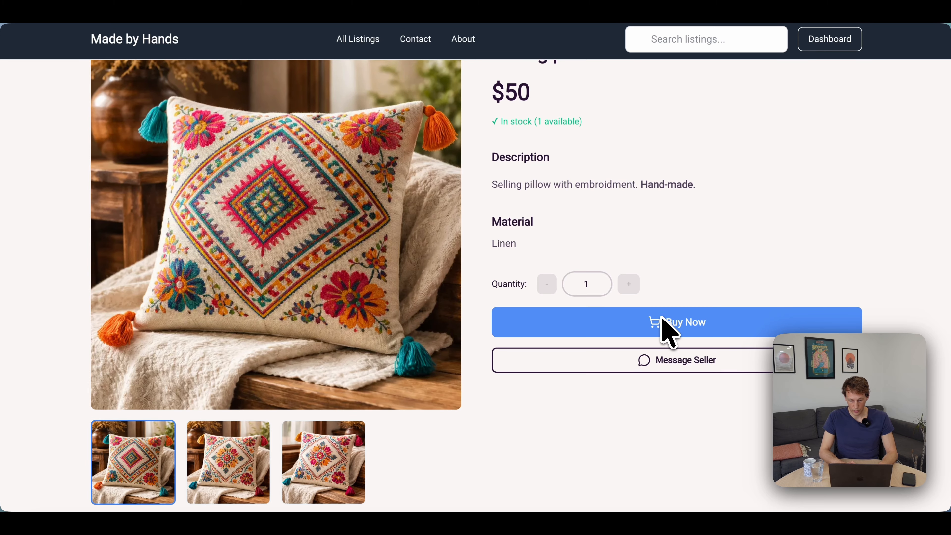
scroll(514, 153, "up", 1)
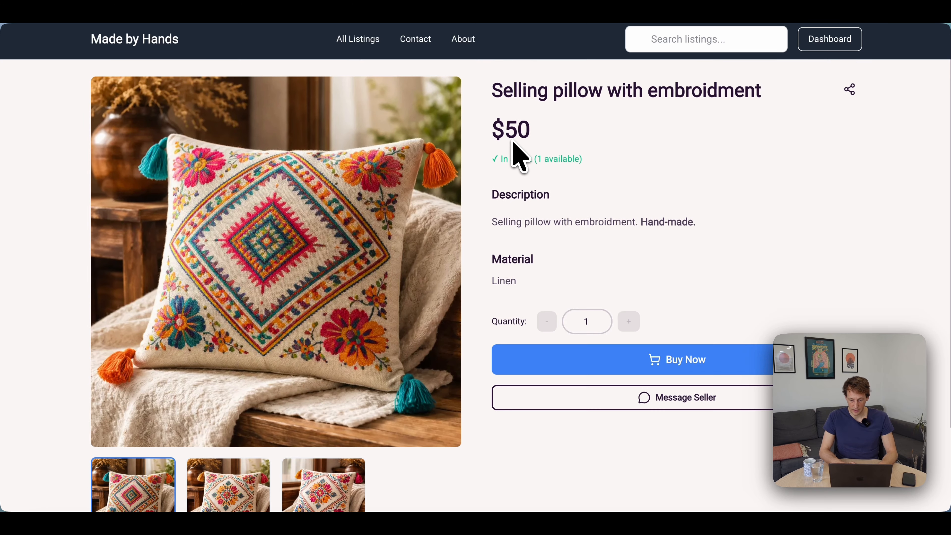
left_click(660, 372)
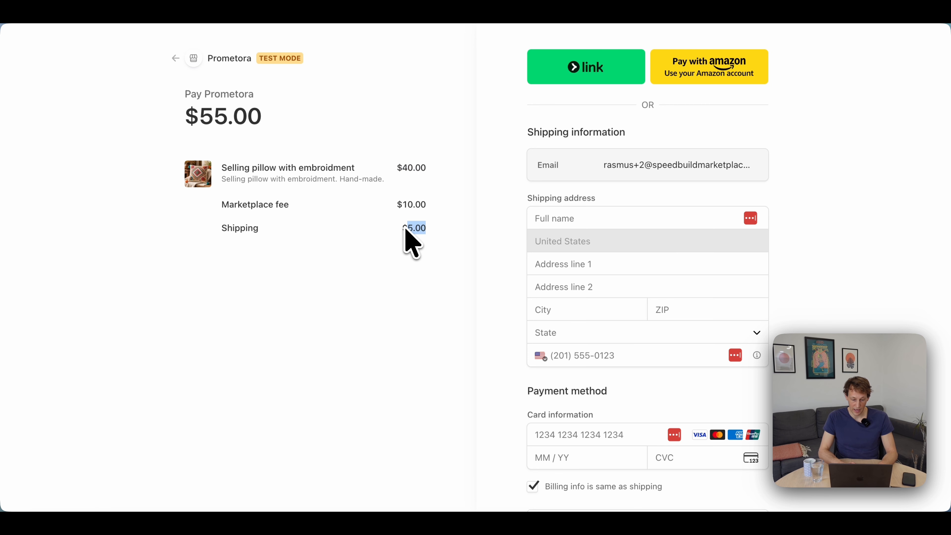
left_click(404, 206)
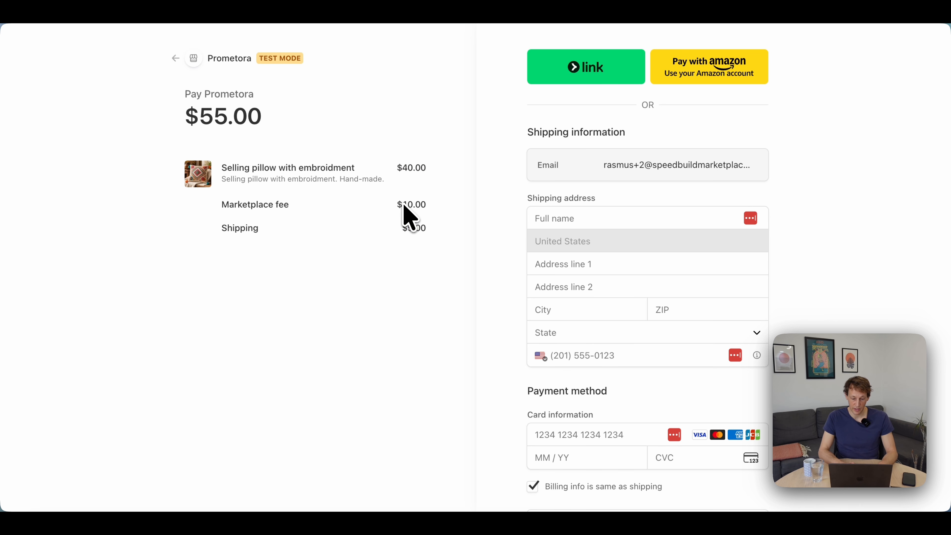
Fill in the checkout's shipping information with the customer's full name, address and phone number.
double_click(405, 205)
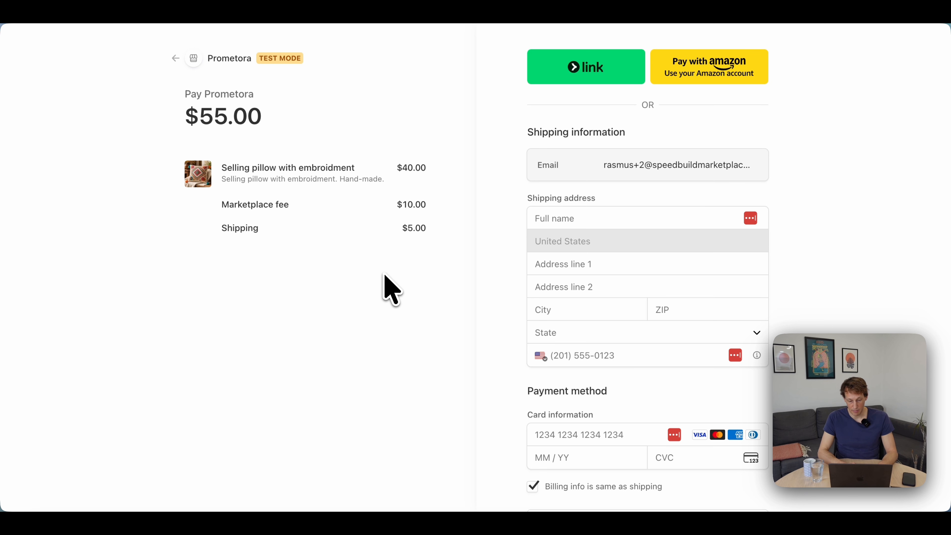
scroll(386, 276, "down", 1)
left_click(556, 196)
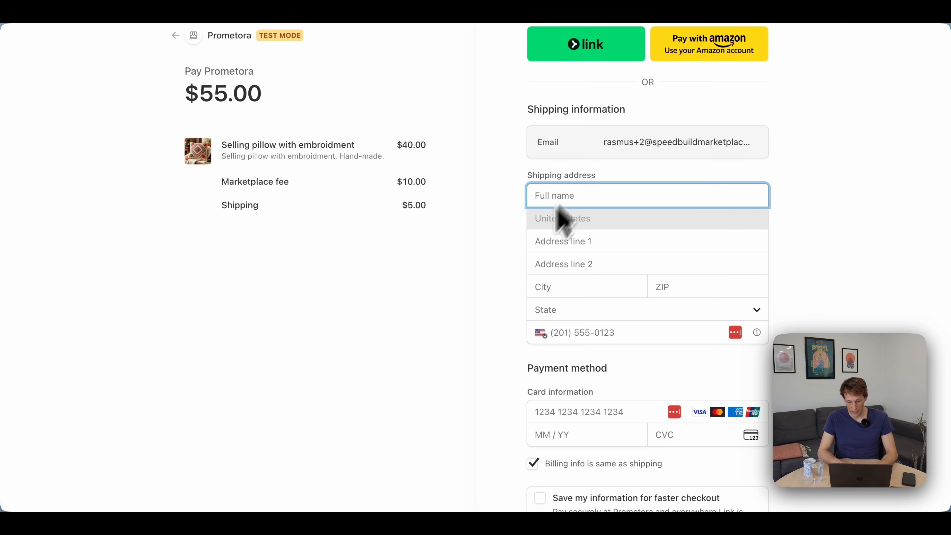
type("Rasmus S")
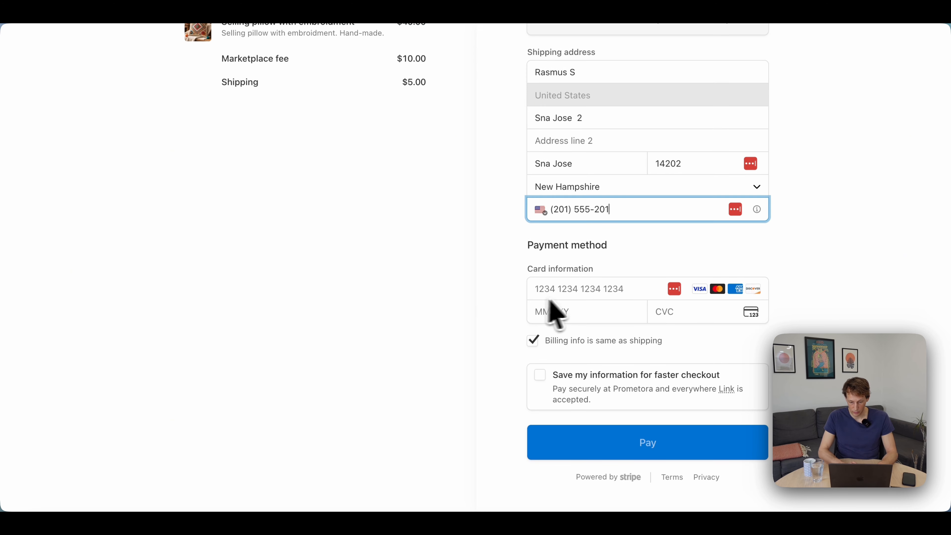
scroll(486, 300, "up", 5)
scroll(449, 187, "down", 5)
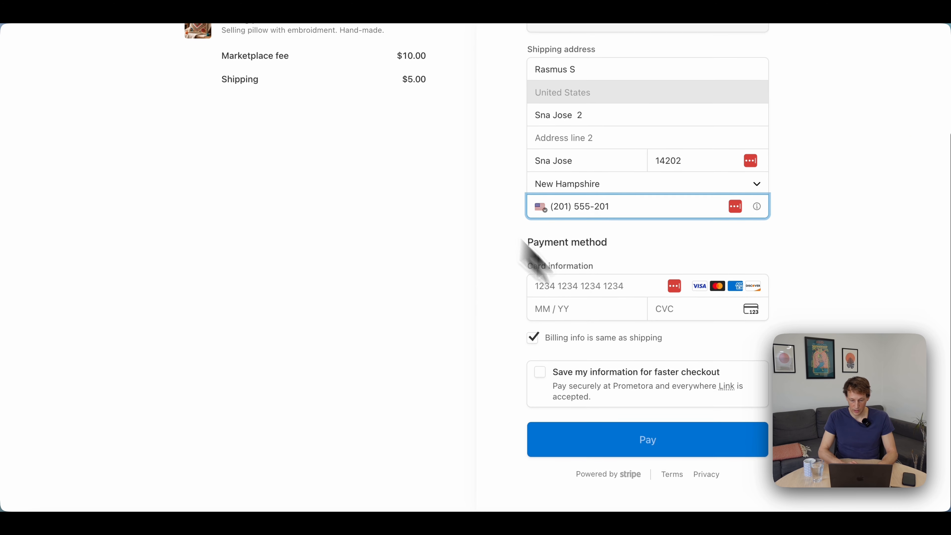
Enter the test card number, expiry date and security code as the payment method.
left_click(596, 288)
type("4242424242424242042")
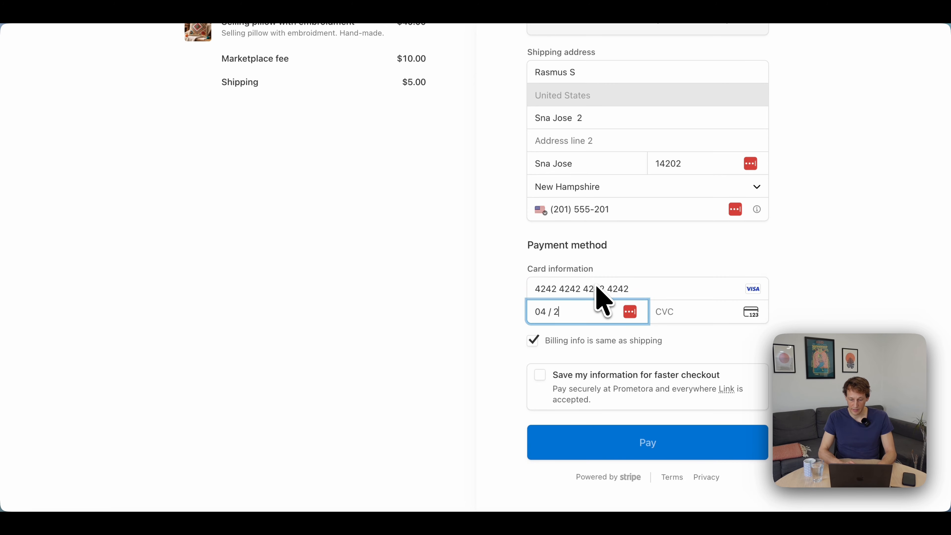
type("9123")
scroll(602, 300, "down", 1)
scroll(603, 299, "up", 5)
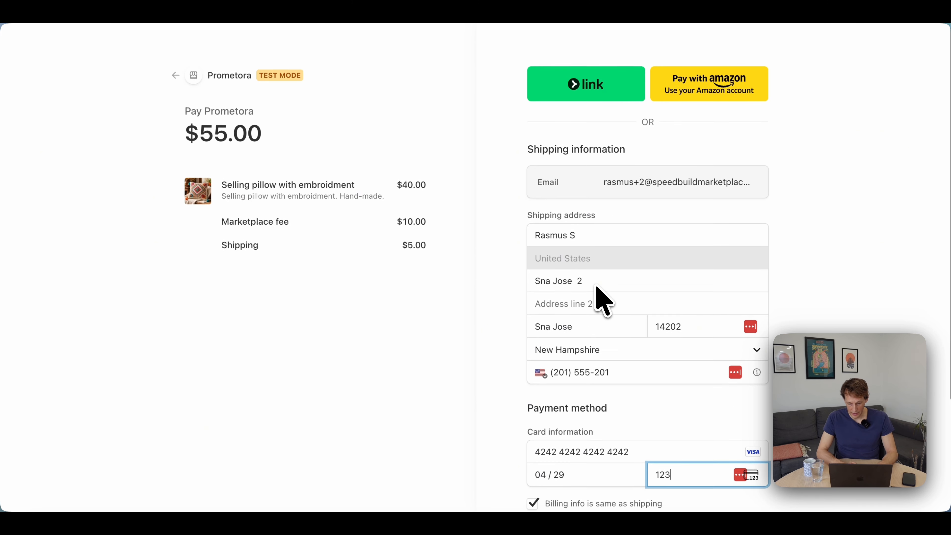
scroll(602, 299, "down", 1)
scroll(602, 300, "down", 5)
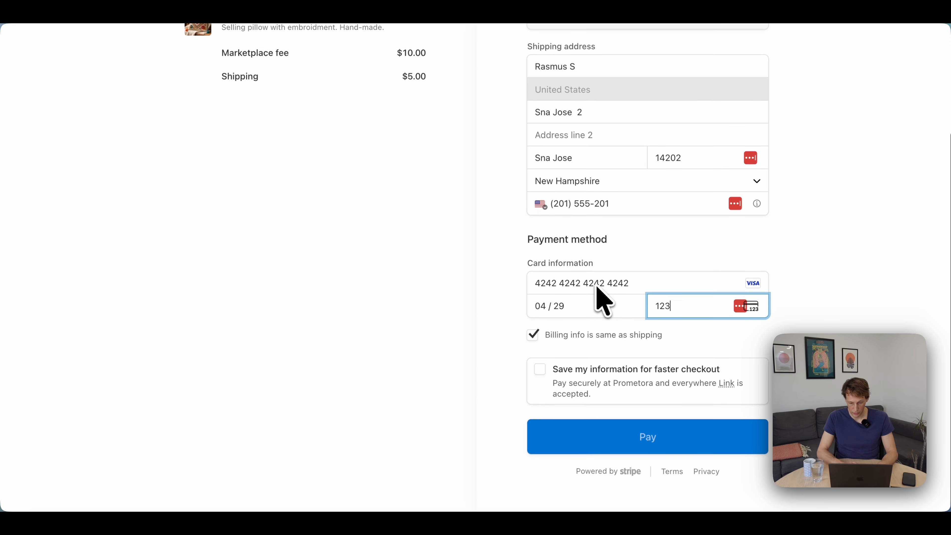
Complete the buyer's phone number in the shipping information and submit the payment for the pillow order.
left_click(674, 451)
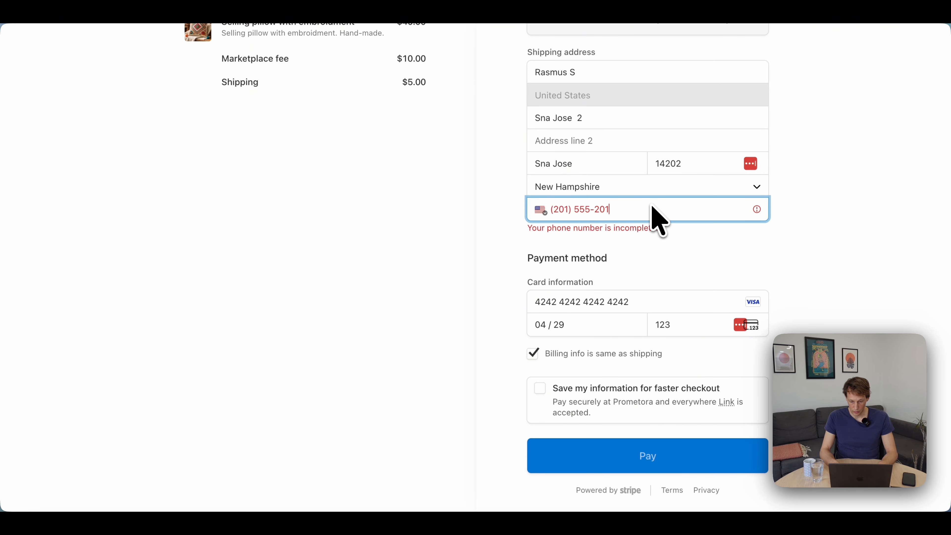
type("1212")
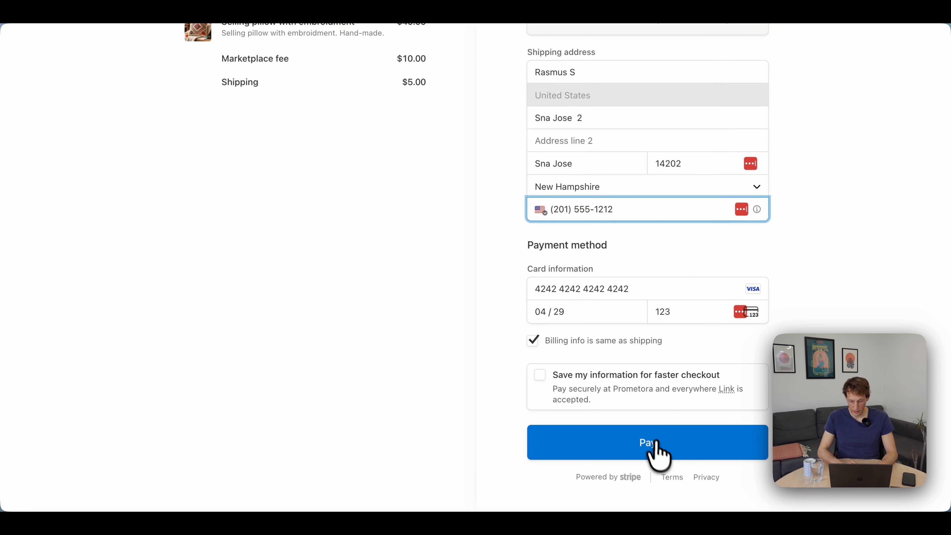
left_click(648, 453)
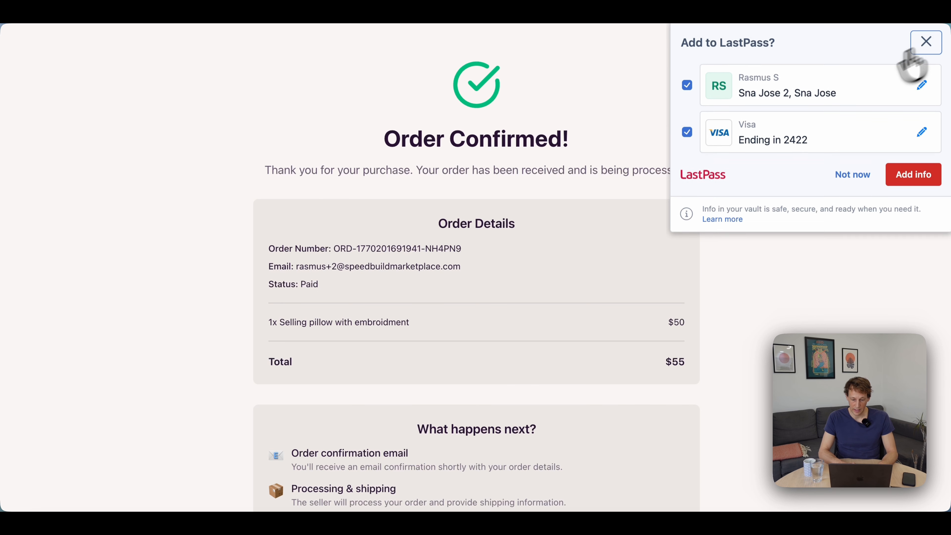
Decline saving the address and card to LastPass and review the order confirmation page.
left_click(921, 46)
scroll(479, 157, "down", 4)
scroll(485, 157, "up", 4)
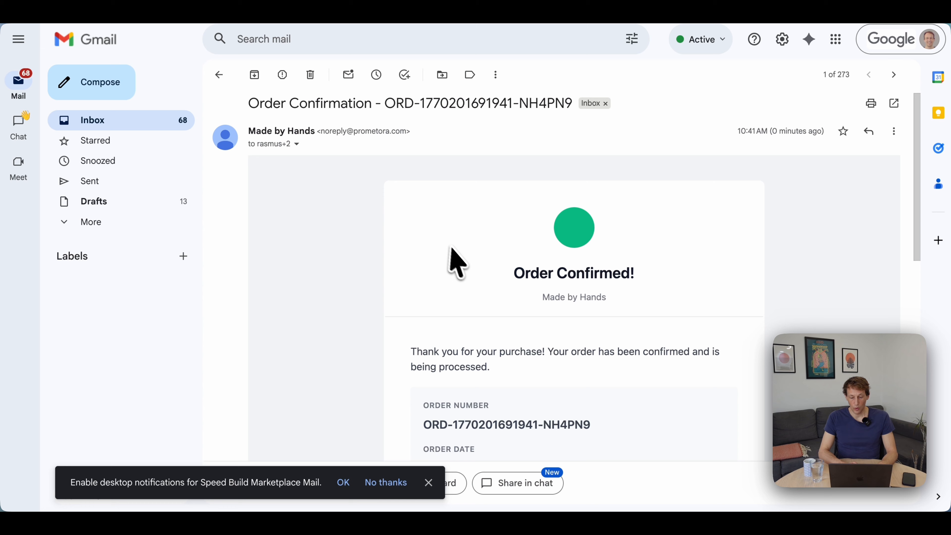
scroll(453, 251, "down", 4)
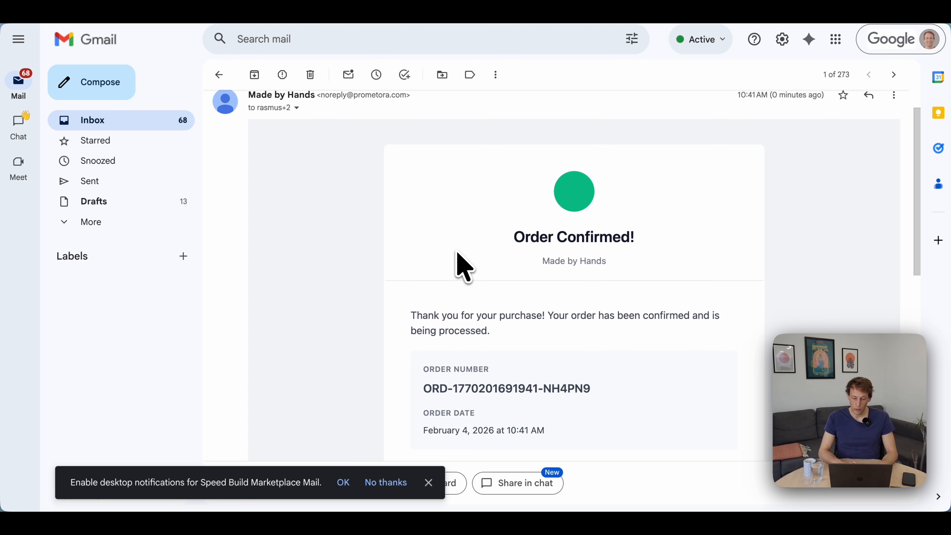
In Gmail, read the buyer's order confirmation email, including the order items, shipping and total.
scroll(457, 253, "up", 4)
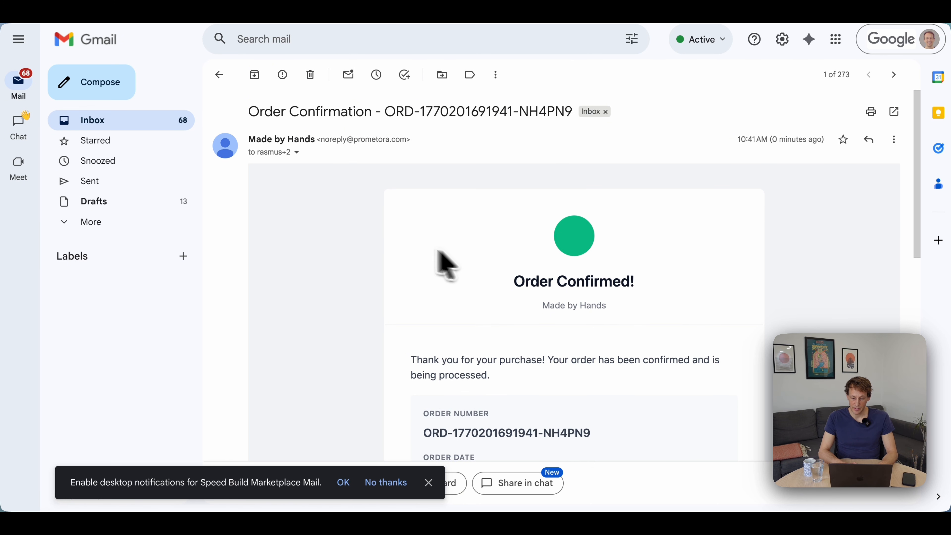
scroll(361, 240, "down", 1)
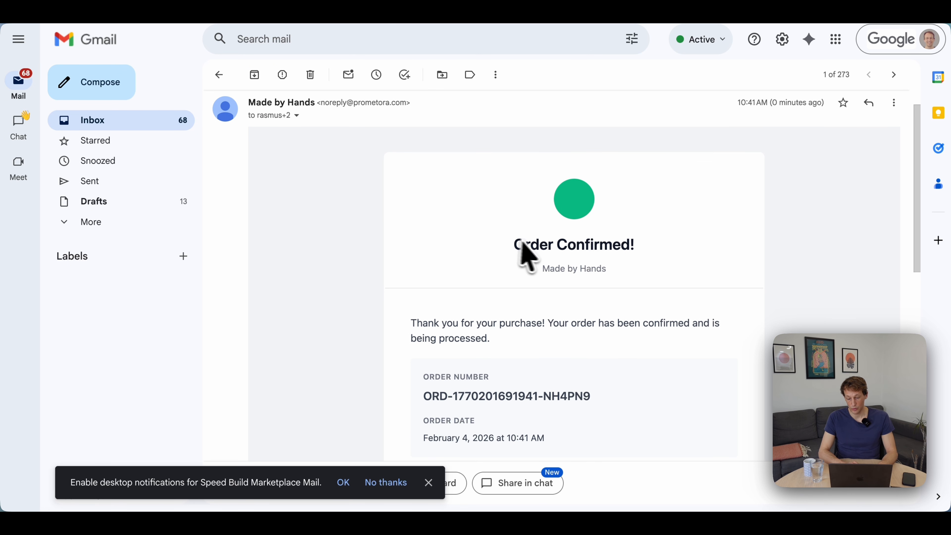
scroll(509, 262, "down", 3)
scroll(509, 265, "up", 2)
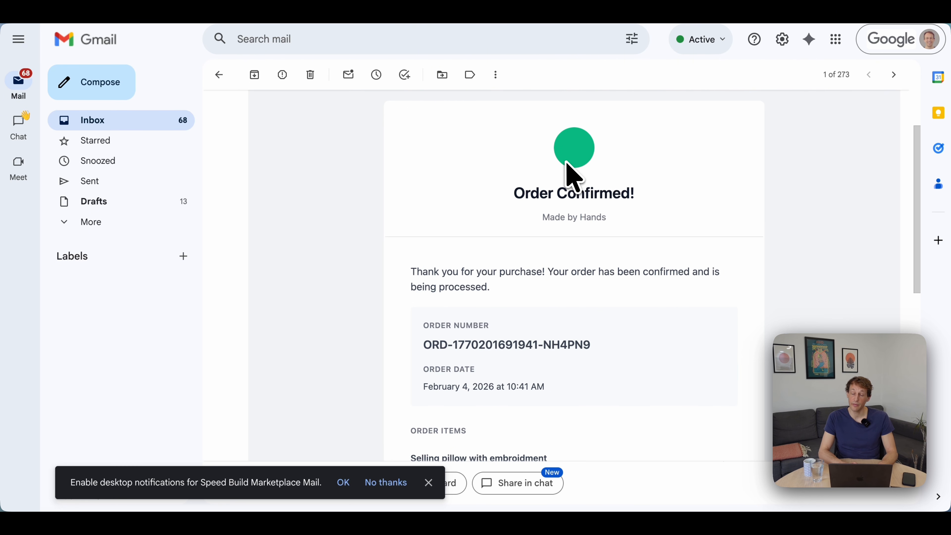
scroll(503, 184, "down", 10)
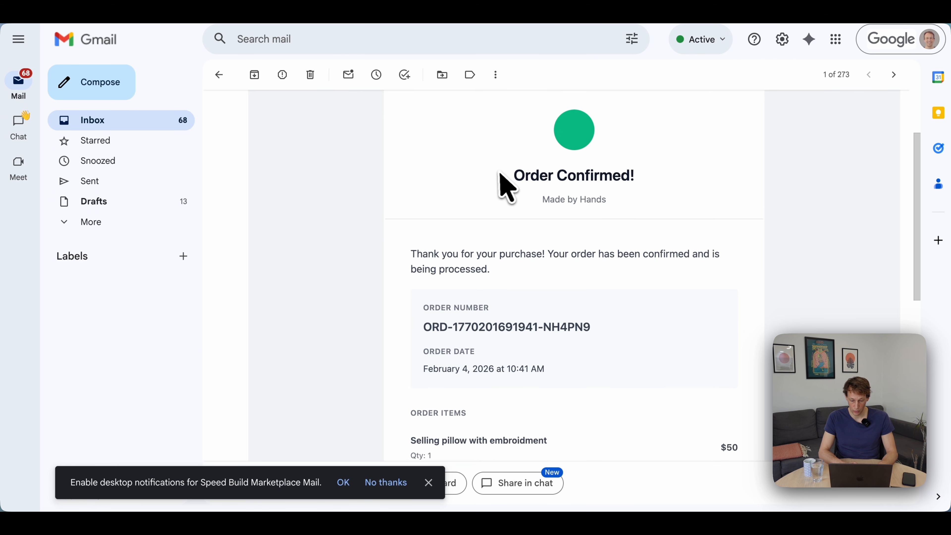
scroll(502, 187, "up", 6)
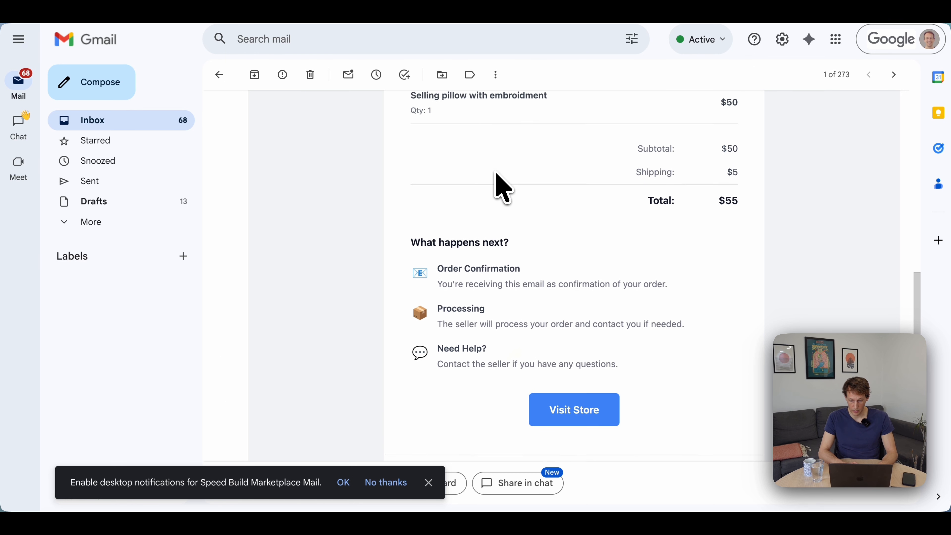
Open the seller's sale notification email and examine the earnings, customer details, shipping address and item sold.
key("j")
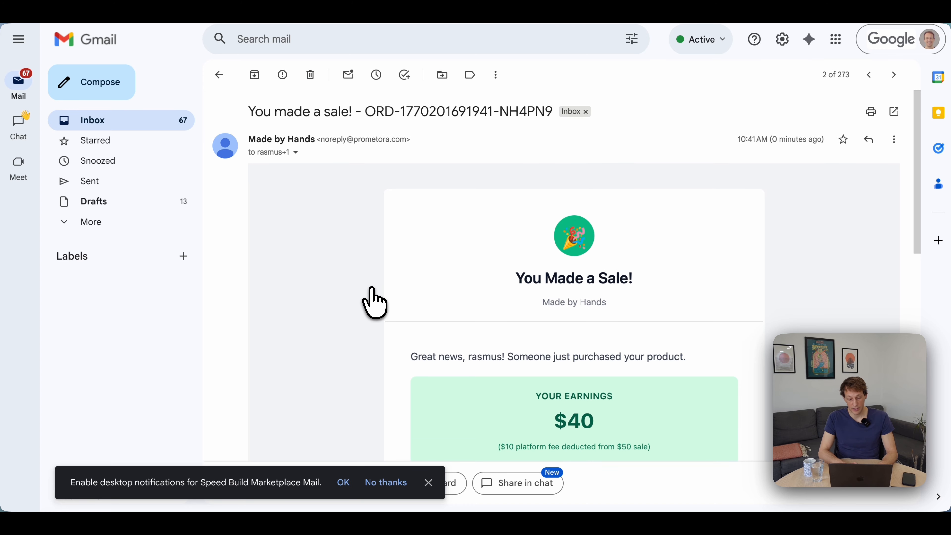
scroll(371, 290, "down", 1)
scroll(372, 289, "up", 1)
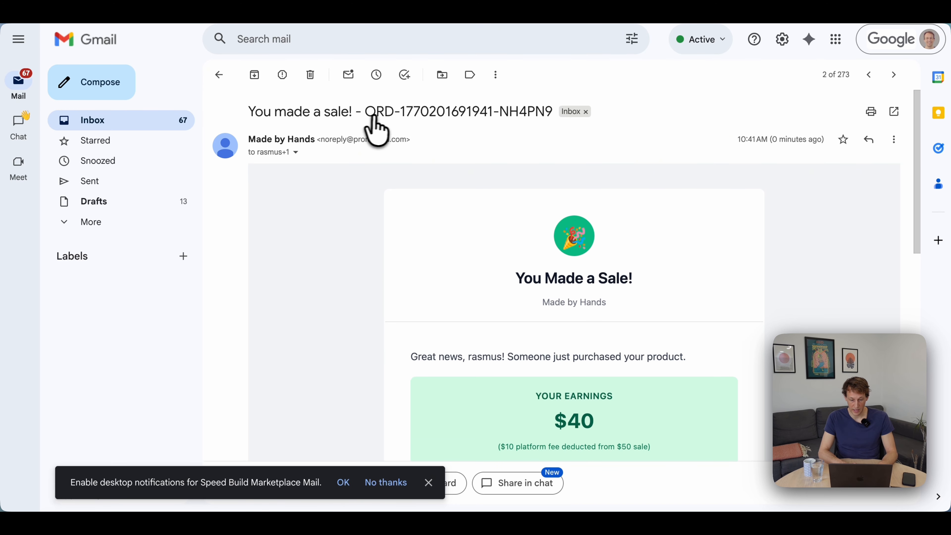
scroll(416, 316, "down", 5)
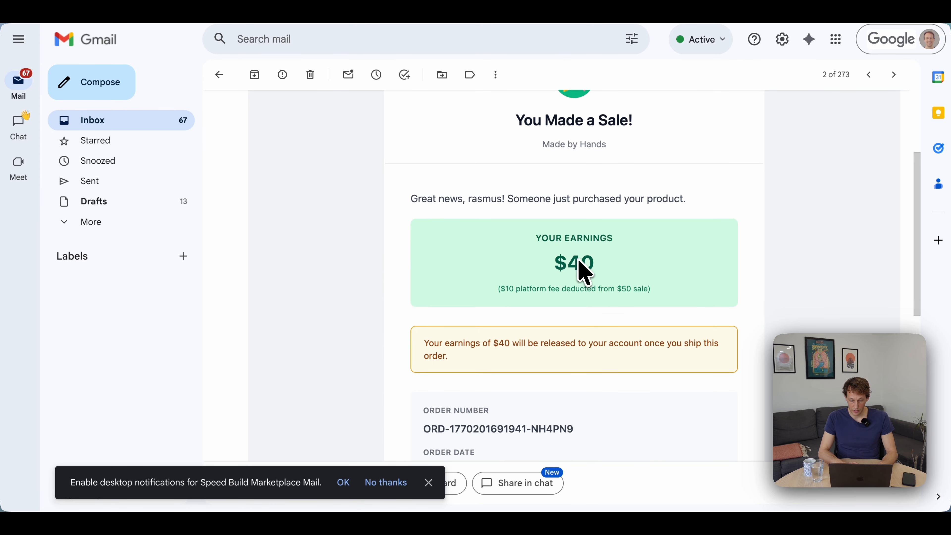
scroll(435, 306, "down", 5)
scroll(435, 305, "up", 1)
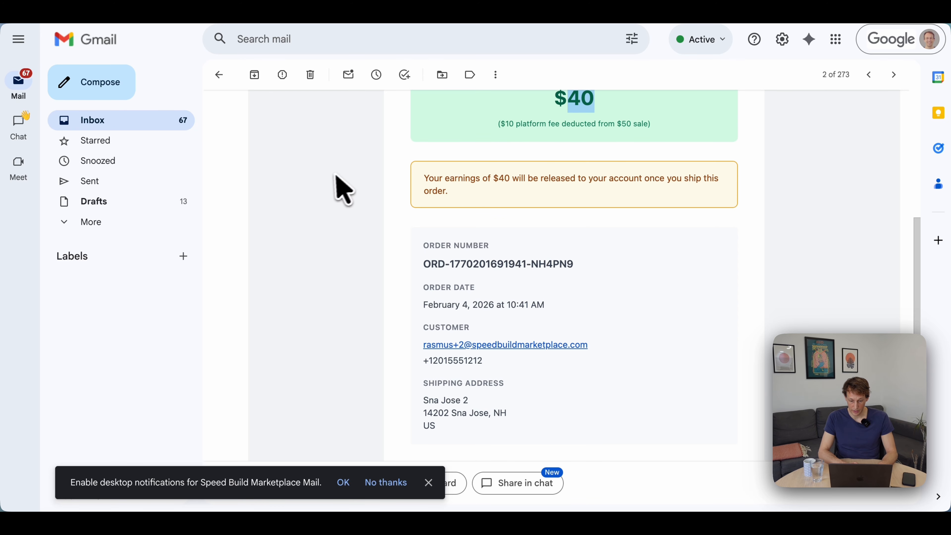
scroll(337, 187, "down", 4)
scroll(335, 191, "down", 1)
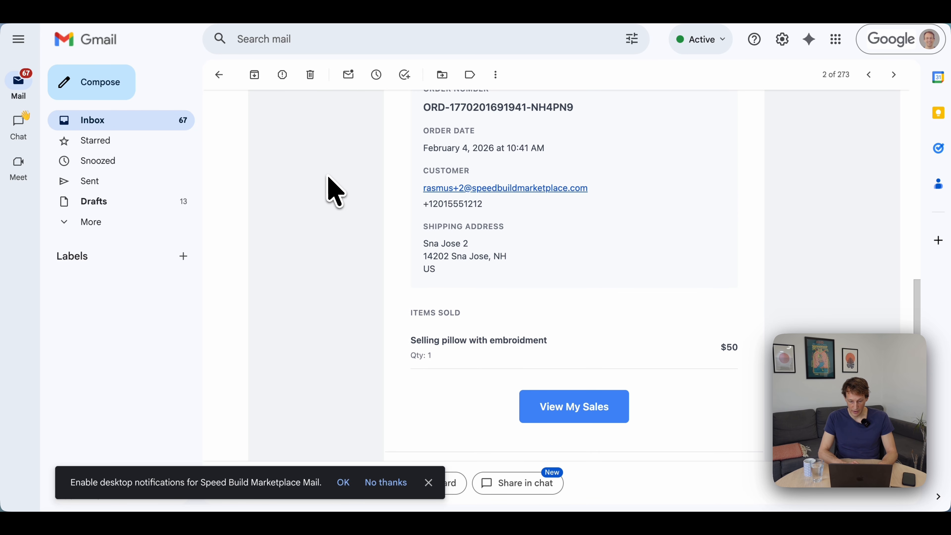
scroll(426, 236, "down", 1)
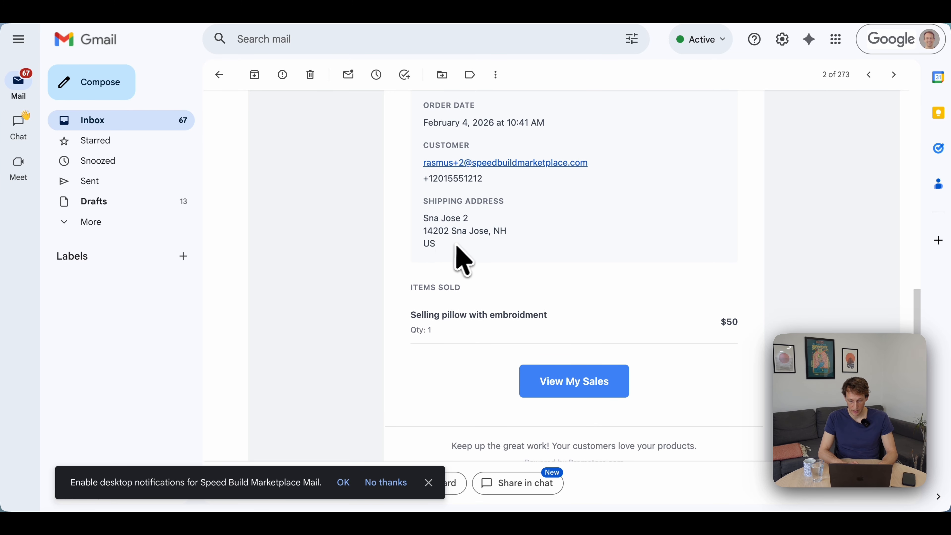
scroll(440, 250, "down", 2)
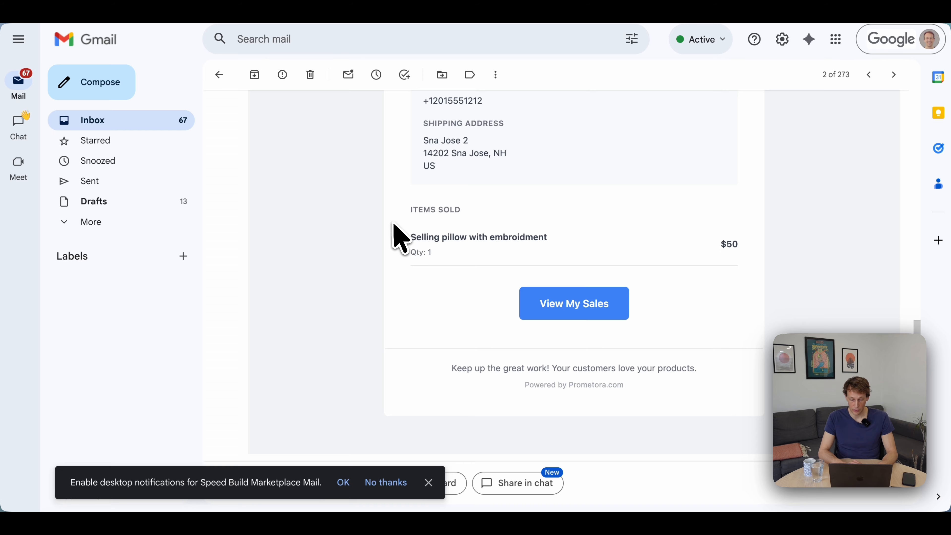
scroll(393, 231, "up", 2)
scroll(392, 227, "down", 1)
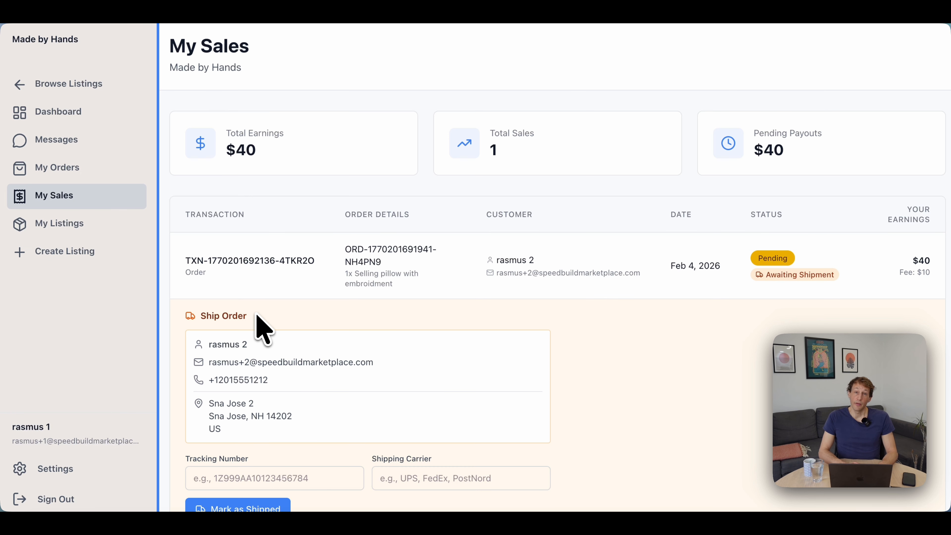
On the seller's My Sales page in Made by Hands, review the payout figures, order status and Ship Order details.
scroll(392, 284, "down", 3)
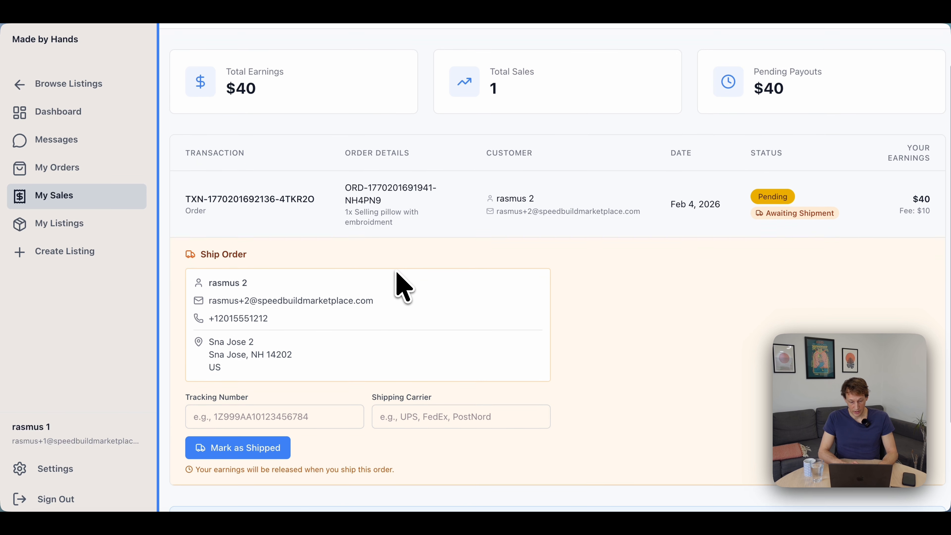
scroll(403, 286, "down", 3)
scroll(402, 287, "up", 3)
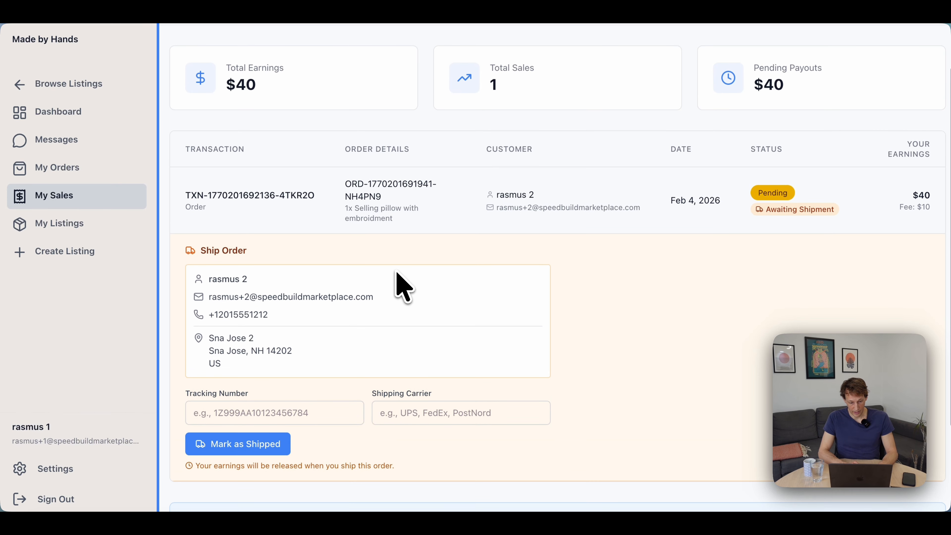
scroll(402, 287, "down", 2)
scroll(402, 287, "down", 1)
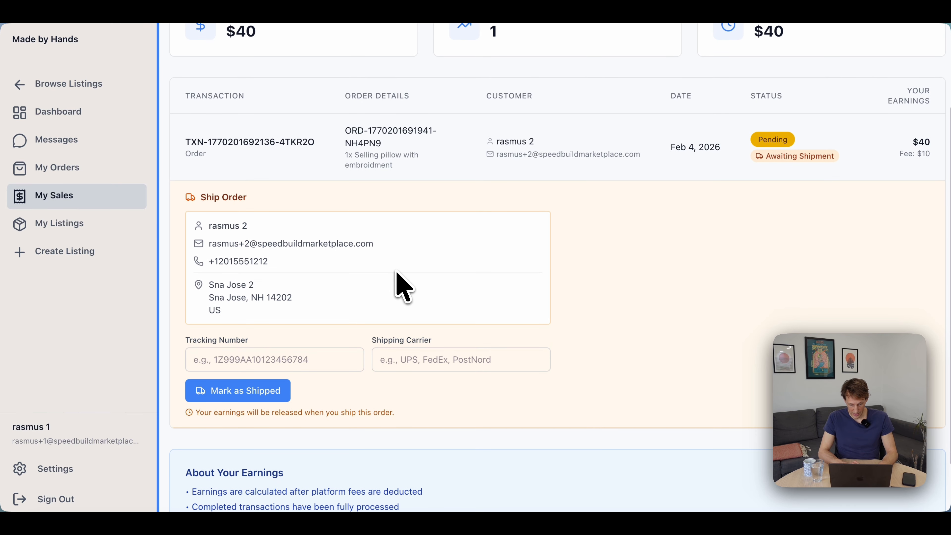
scroll(399, 284, "up", 2)
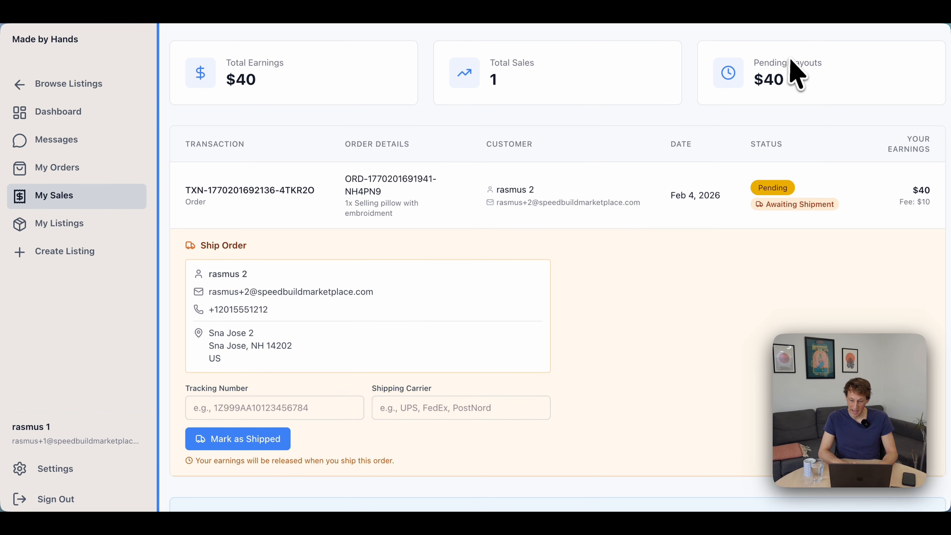
scroll(594, 206, "down", 3)
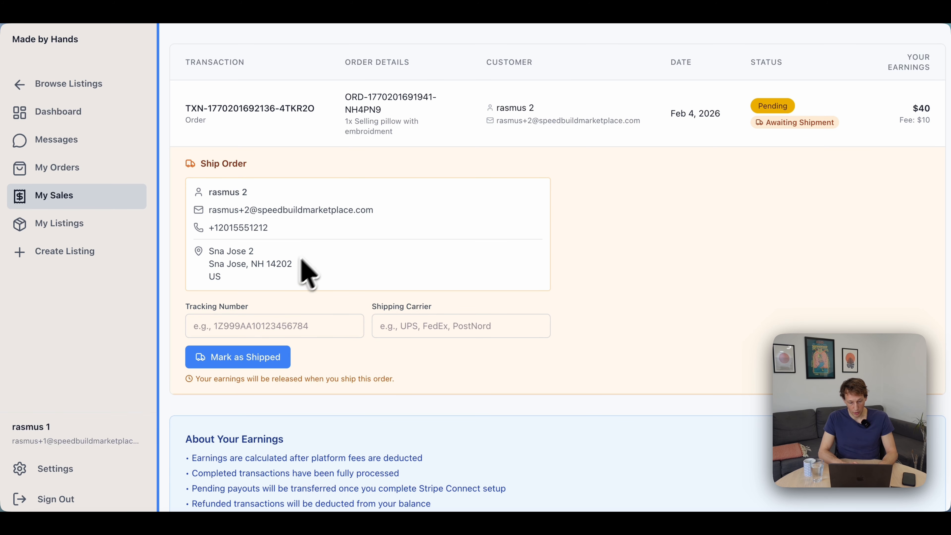
Check the customer's delivery details under Ship Order and set the shipping carrier to UPS.
left_click(244, 331)
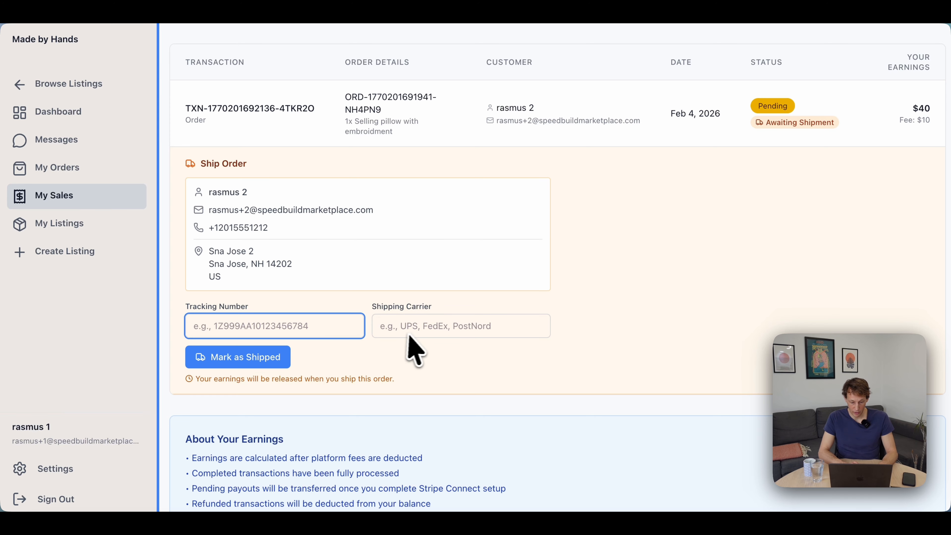
left_click(416, 333)
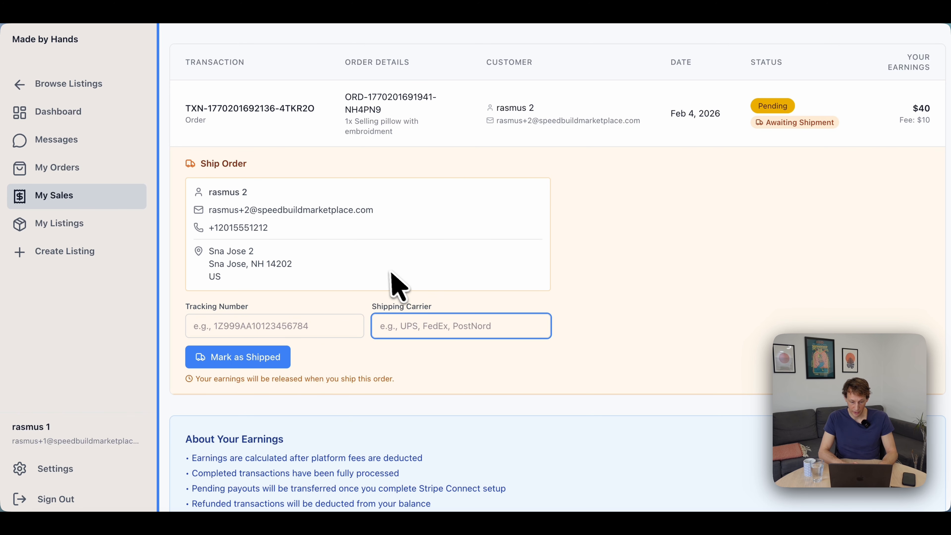
left_click_drag(254, 281, 206, 193)
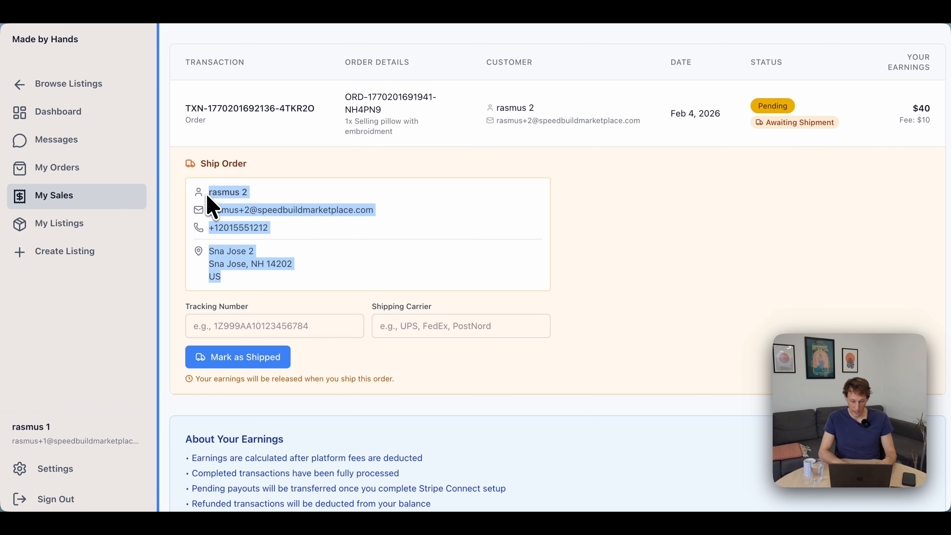
left_click(368, 296)
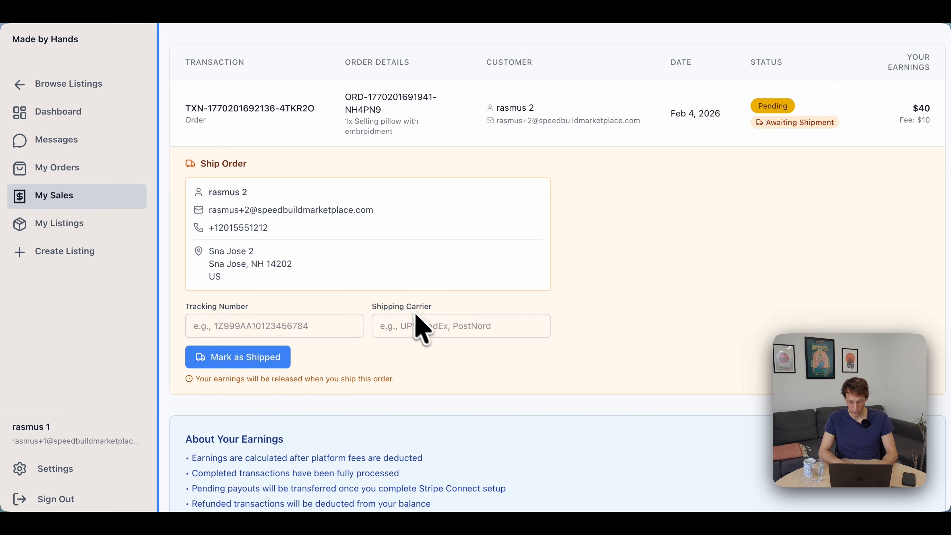
left_click(435, 326)
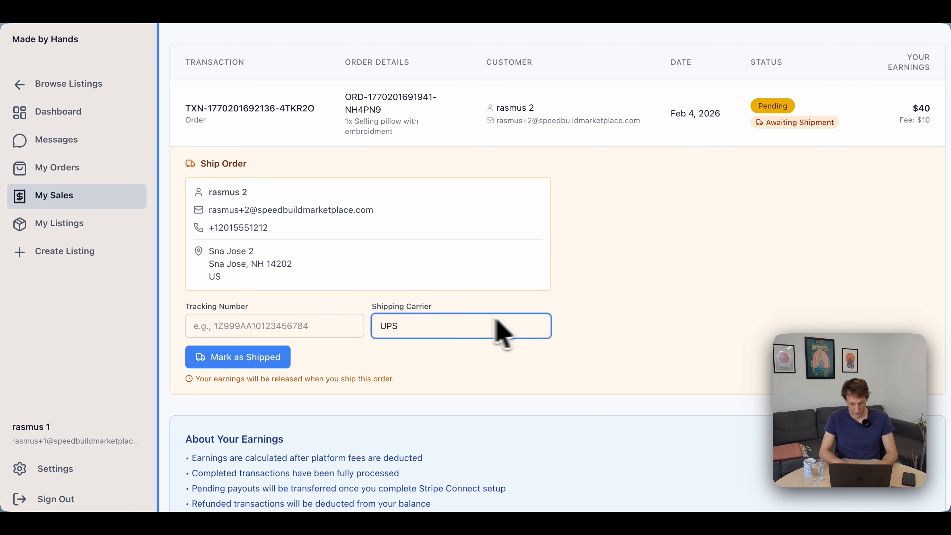
Enter XC12909123JKKJ as the pillow order's tracking number and mark the order as shipped.
left_click(243, 333)
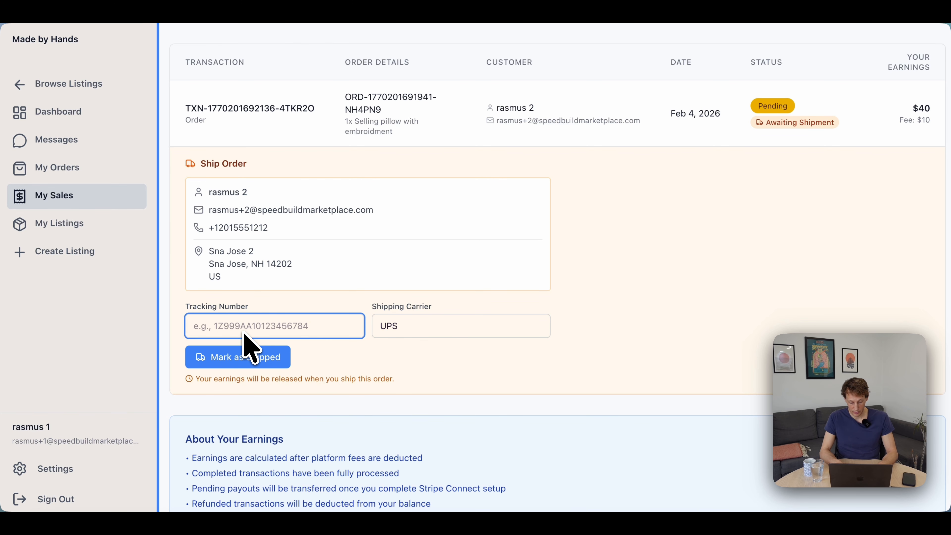
type("XC12909123")
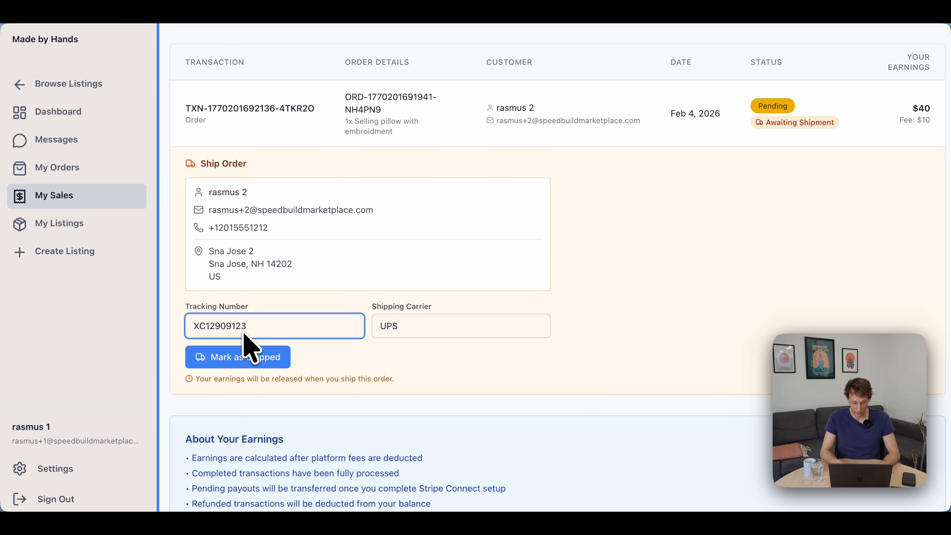
type("JKKJ")
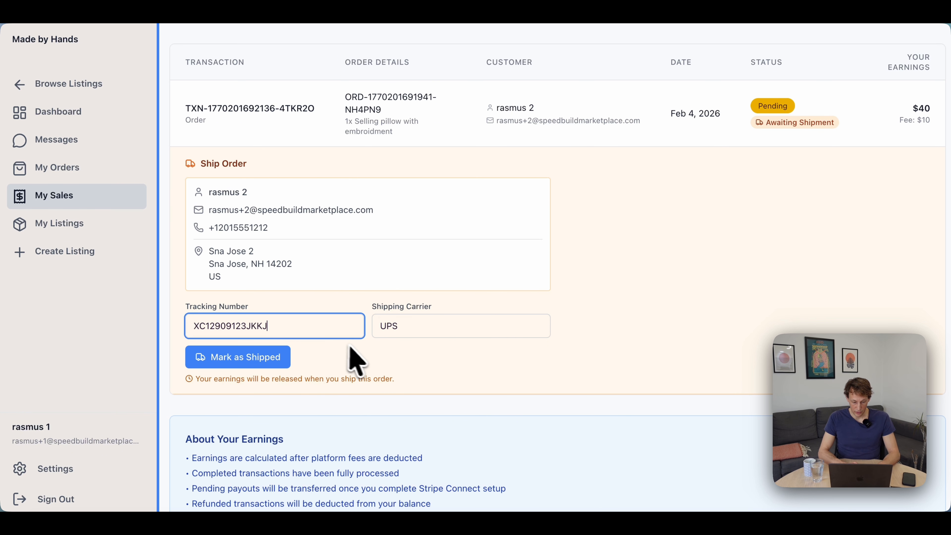
scroll(458, 350, "down", 1)
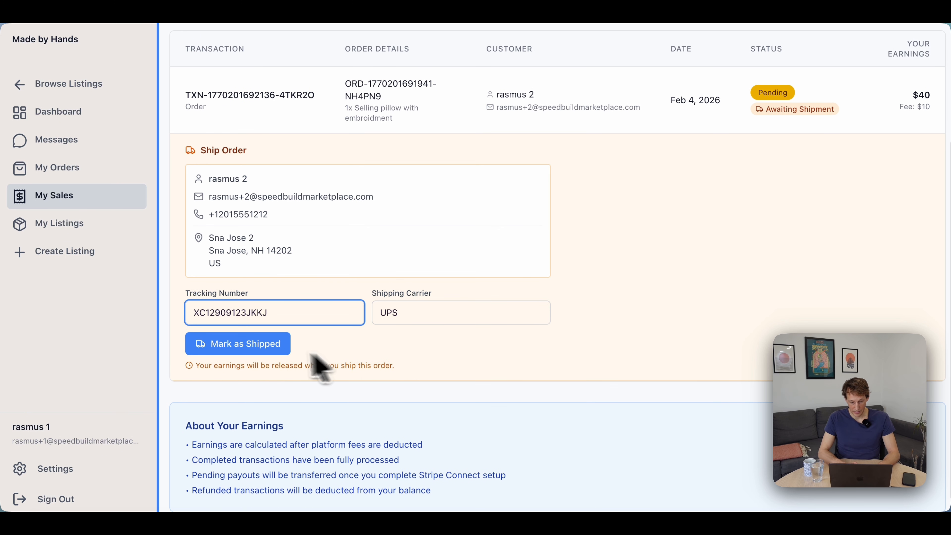
left_click(263, 349)
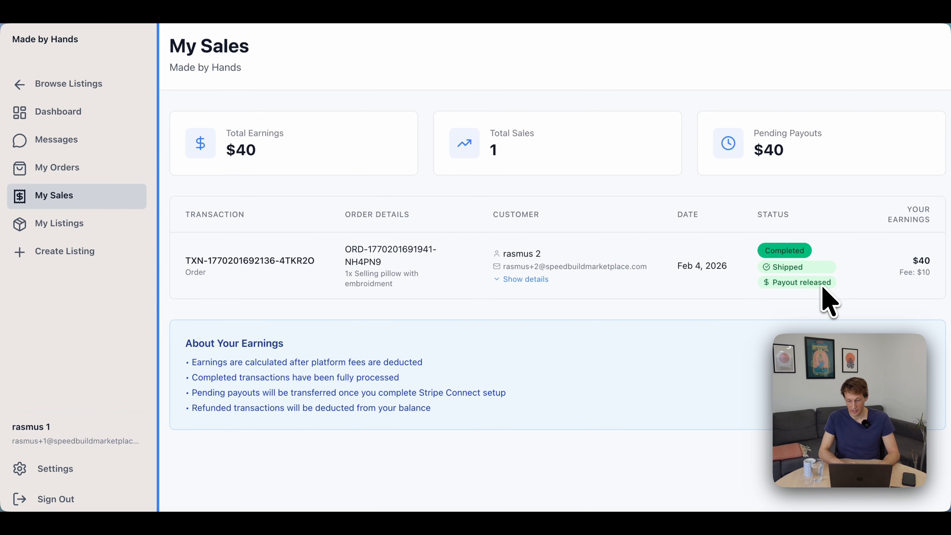
Expand the customer details of the pillow sale on My Sales and check its shipping and payout status.
scroll(674, 286, "down", 1)
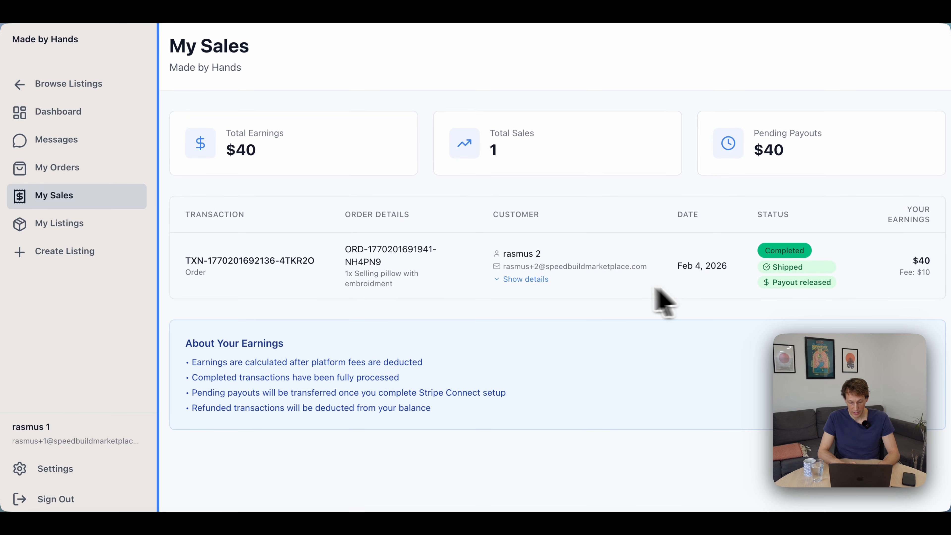
left_click(522, 277)
scroll(528, 296, "down", 2)
In Gmail, read the buyer's shipment notification email, including the tracking number, shipping carrier and items shipped.
scroll(542, 378, "up", 2)
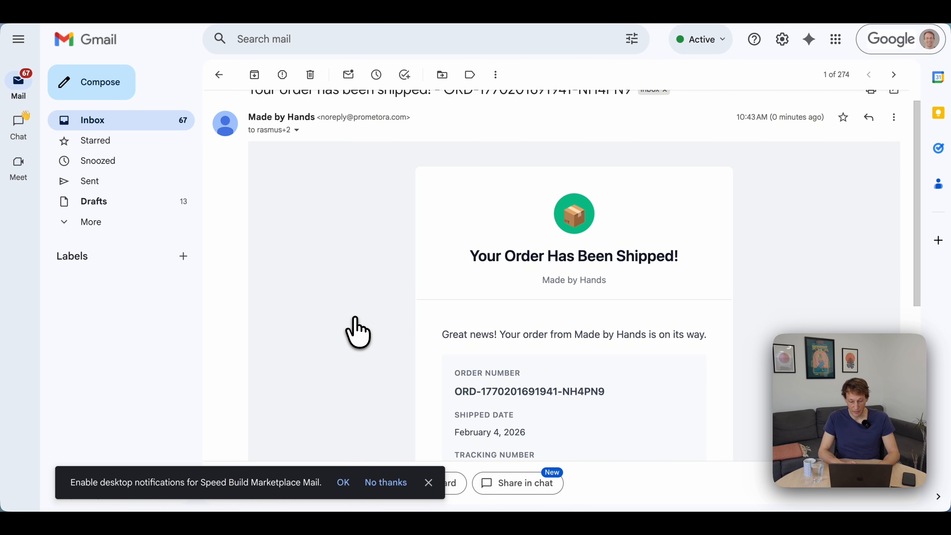
scroll(356, 318, "up", 1)
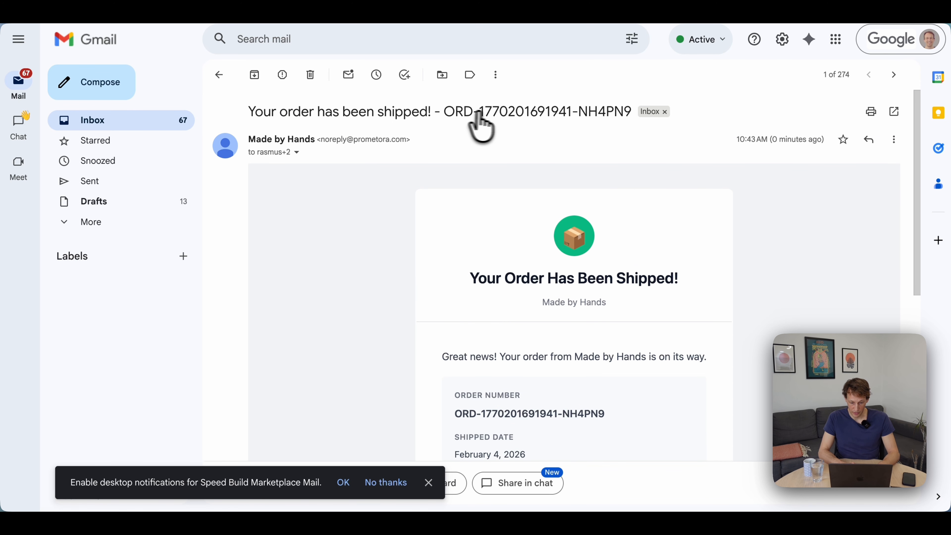
scroll(449, 311, "down", 5)
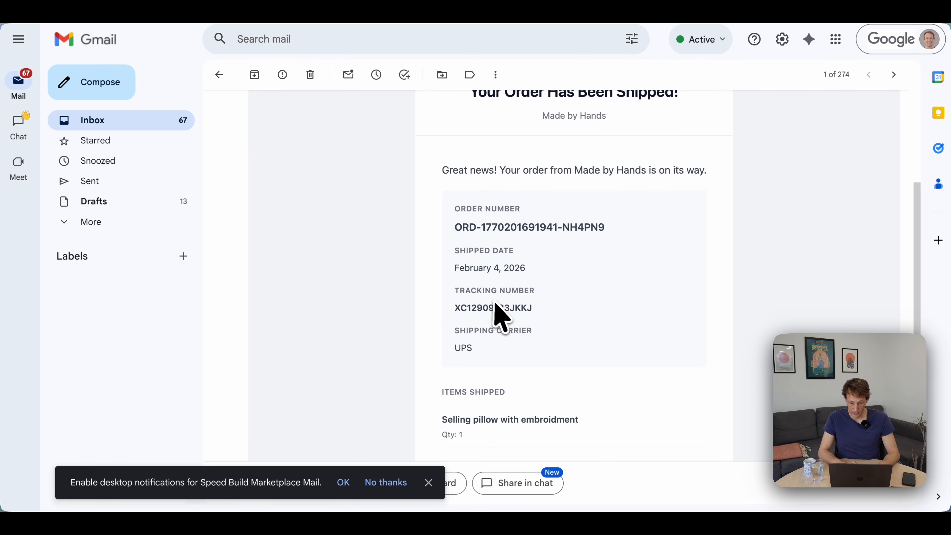
double_click(498, 307)
left_click(467, 346)
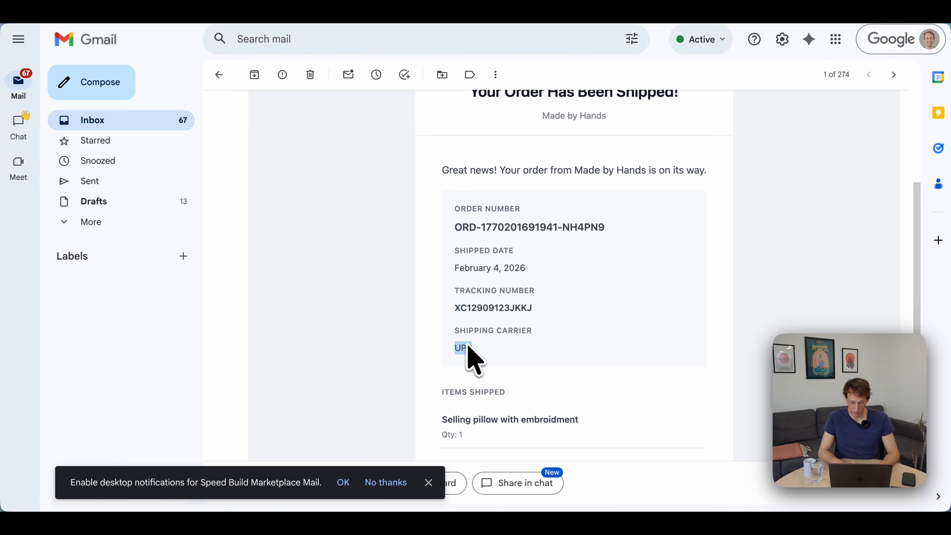
scroll(409, 350, "down", 2)
scroll(408, 349, "up", 4)
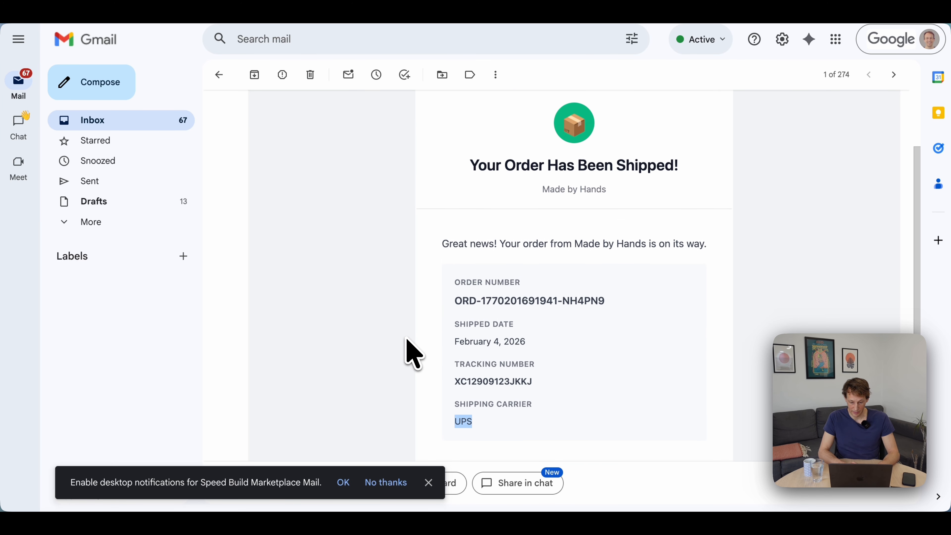
scroll(412, 352, "down", 1)
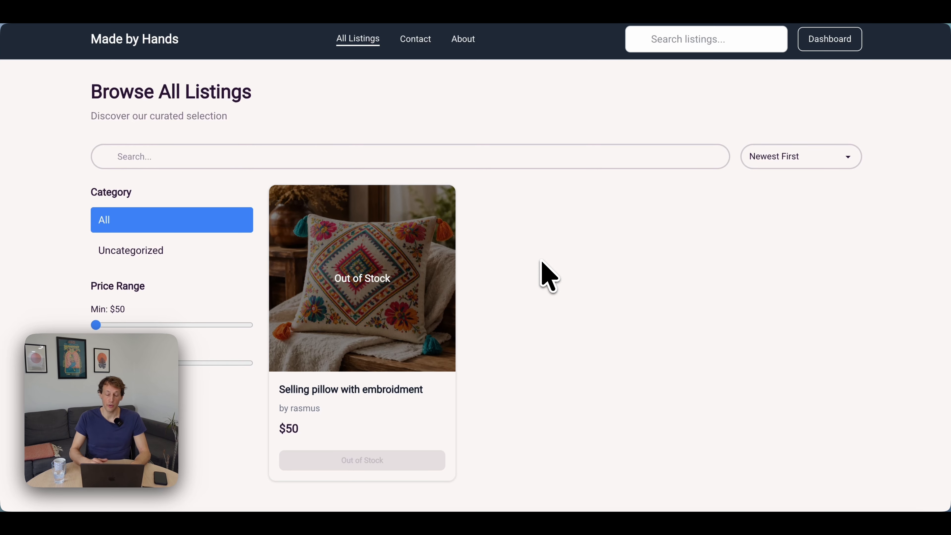
On the Made by Hands storefront, open the embroidered pillow listing and check its availability.
left_click(403, 267)
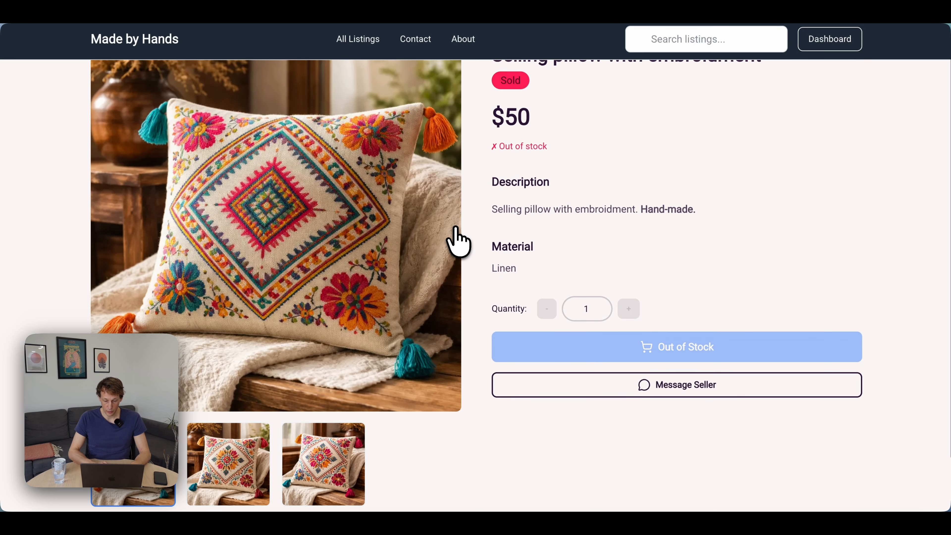
scroll(458, 240, "up", 2)
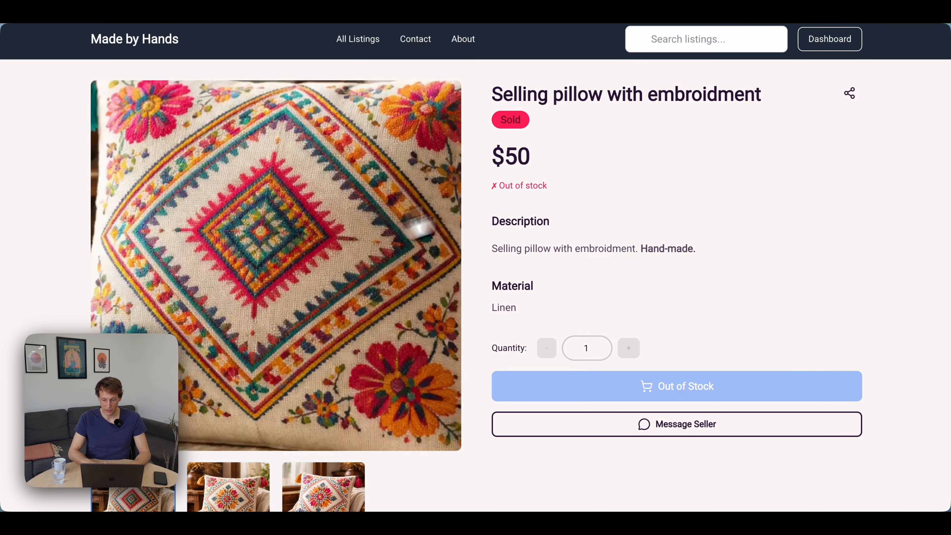
Start a new listing from the seller dashboard, using "Anoither listing" as both its title and description.
left_click(827, 39)
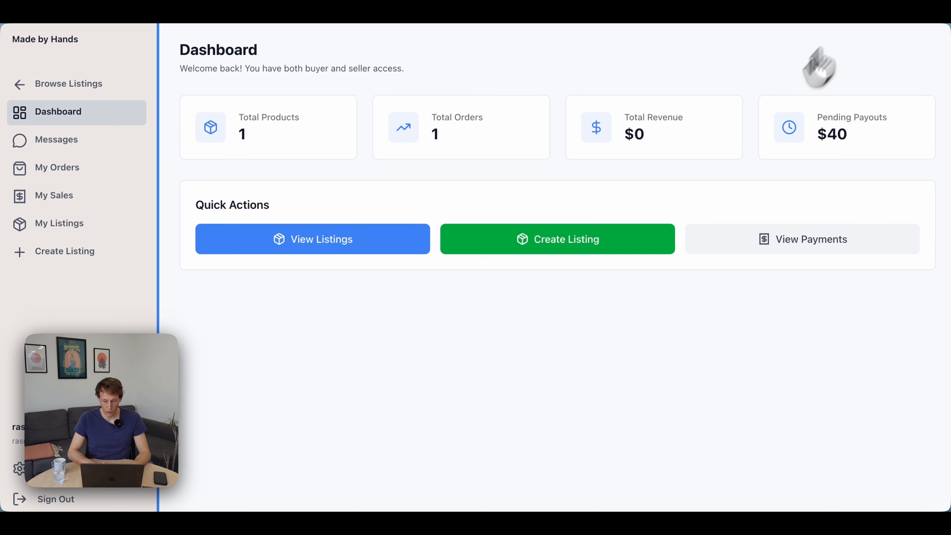
left_click(457, 241)
left_click(391, 168)
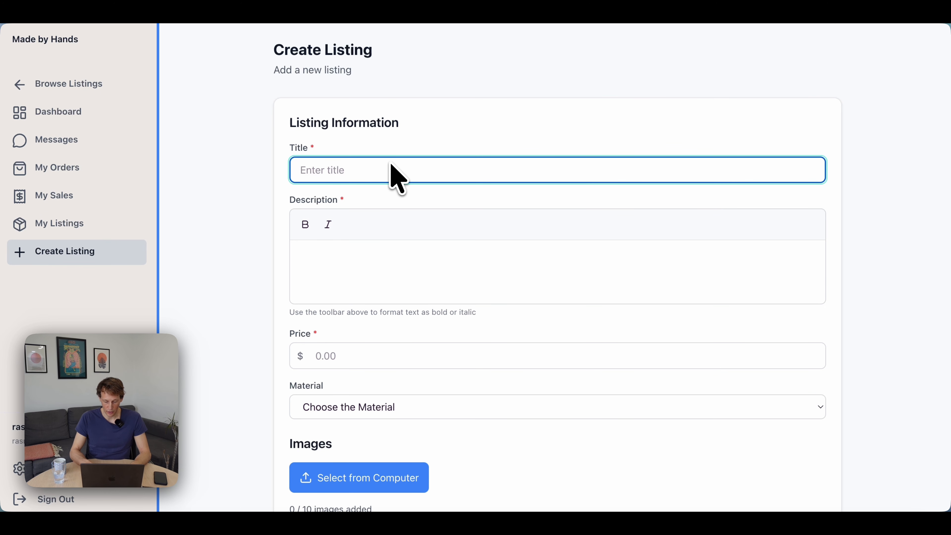
type("Anoither listing")
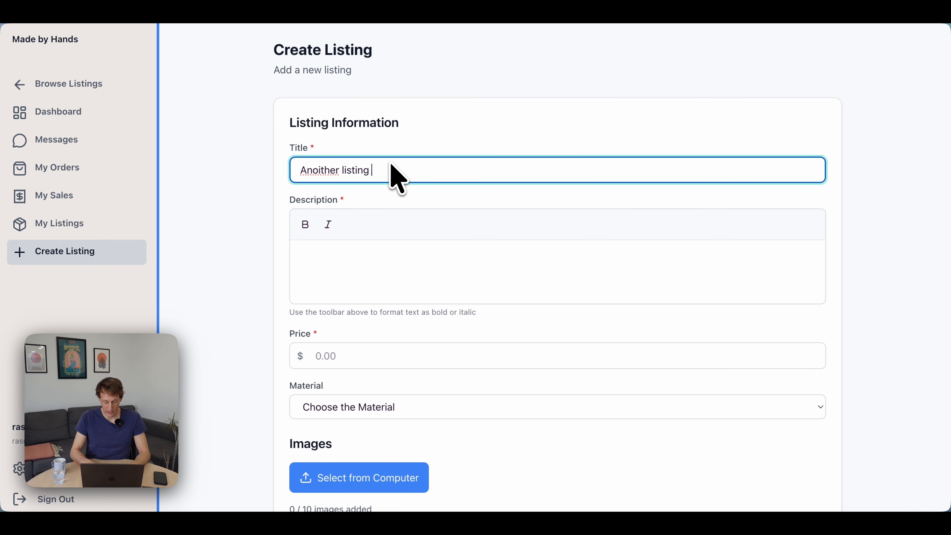
key("super+a")
key("super+c")
left_click(395, 266)
key("super+v")
scroll(389, 281, "down", 2)
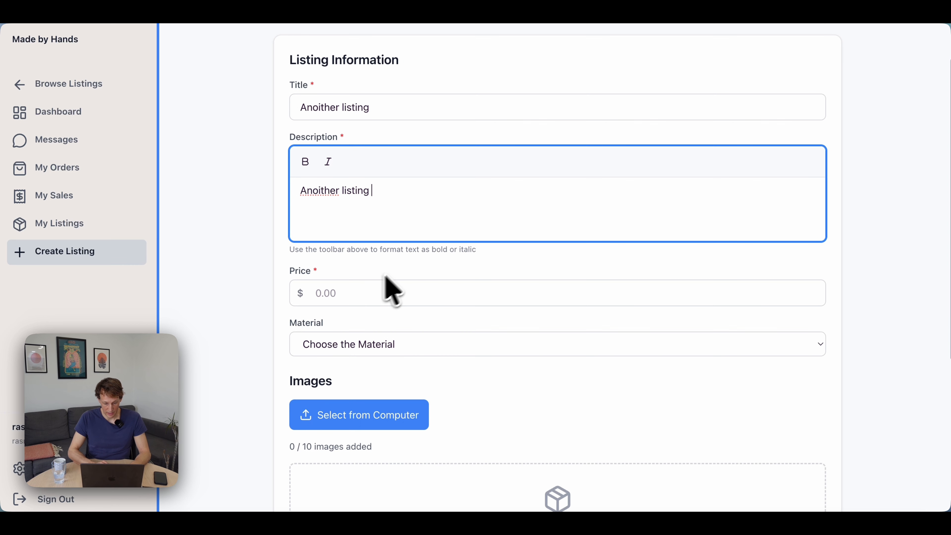
Set the new listing's price to $95 and its material to Hemp.
left_click(361, 289)
scroll(367, 300, "down", 5)
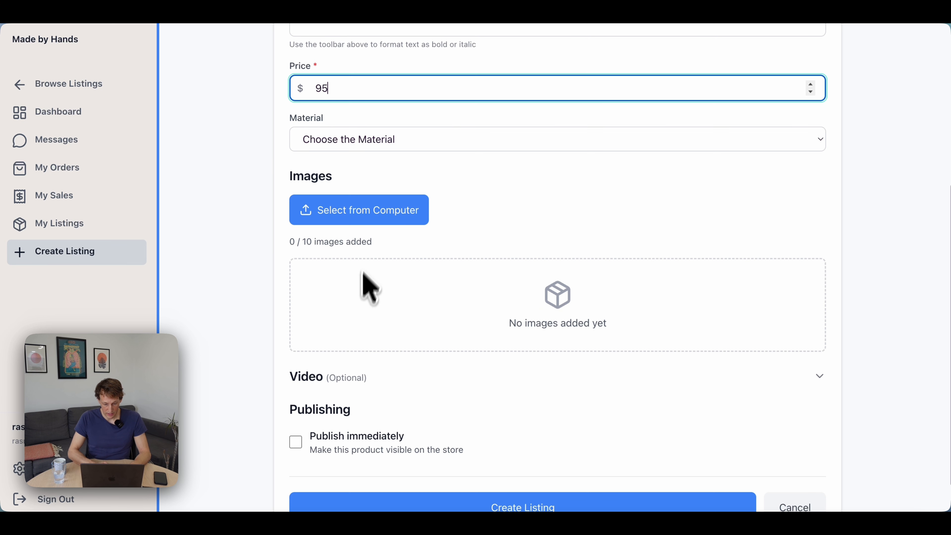
left_click(376, 146)
left_click(362, 187)
Upload 3.png from the Desktop as the listing image and create the listing with immediate publishing enabled.
left_click(365, 218)
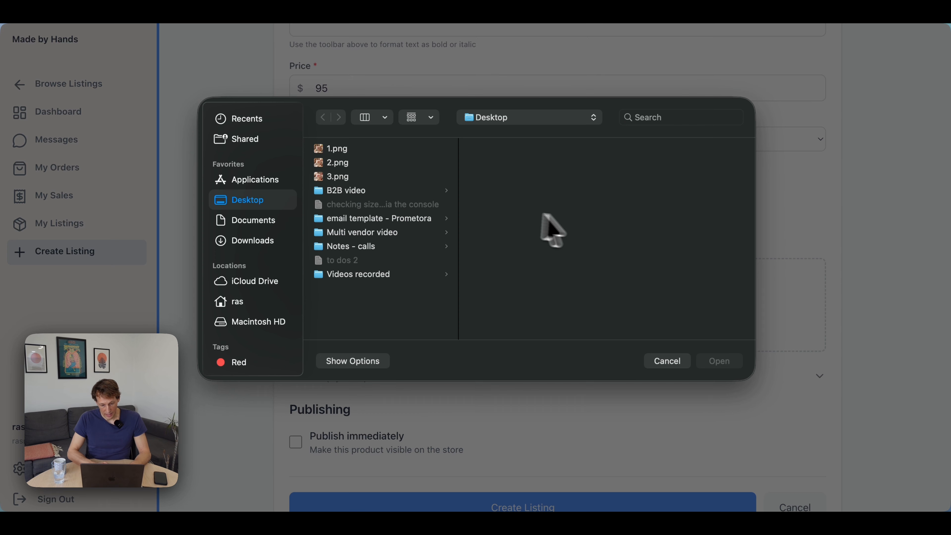
double_click(370, 173)
scroll(556, 299, "down", 2)
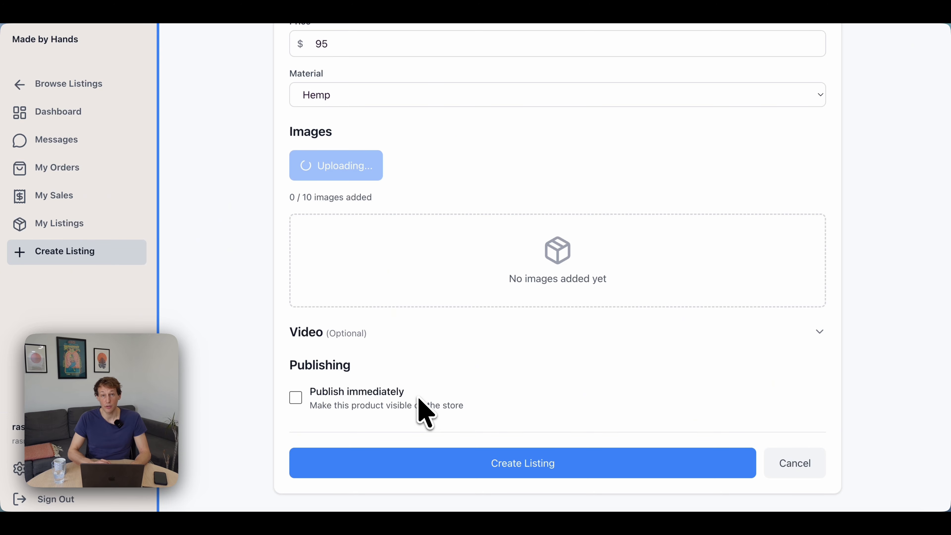
scroll(426, 414, "down", 3)
left_click(372, 405)
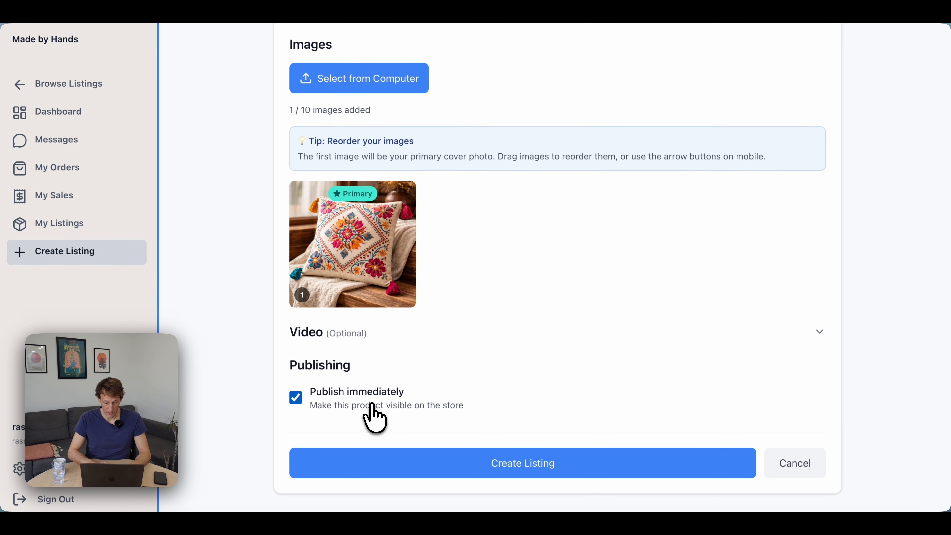
left_click(440, 449)
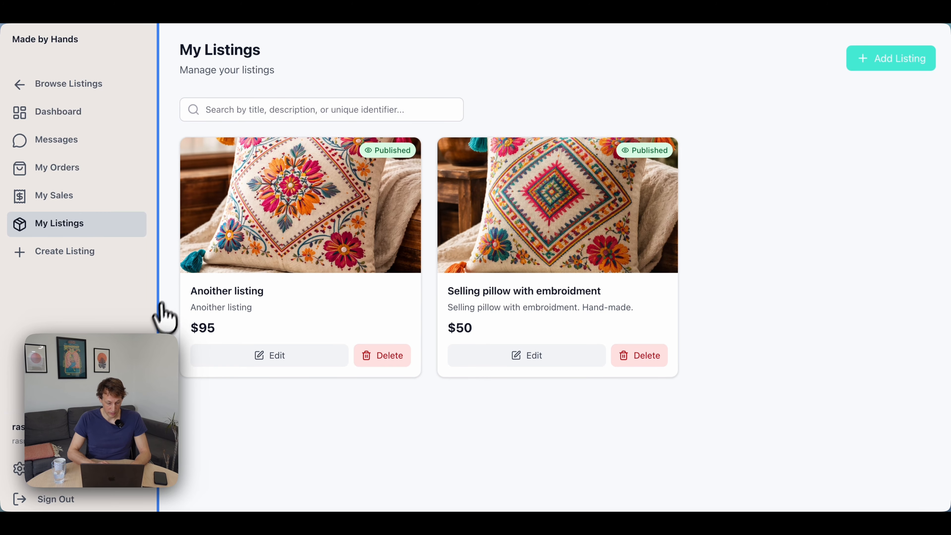
Open the seller's account settings and upload 1.png from the Desktop as the profile photo.
left_click(69, 482)
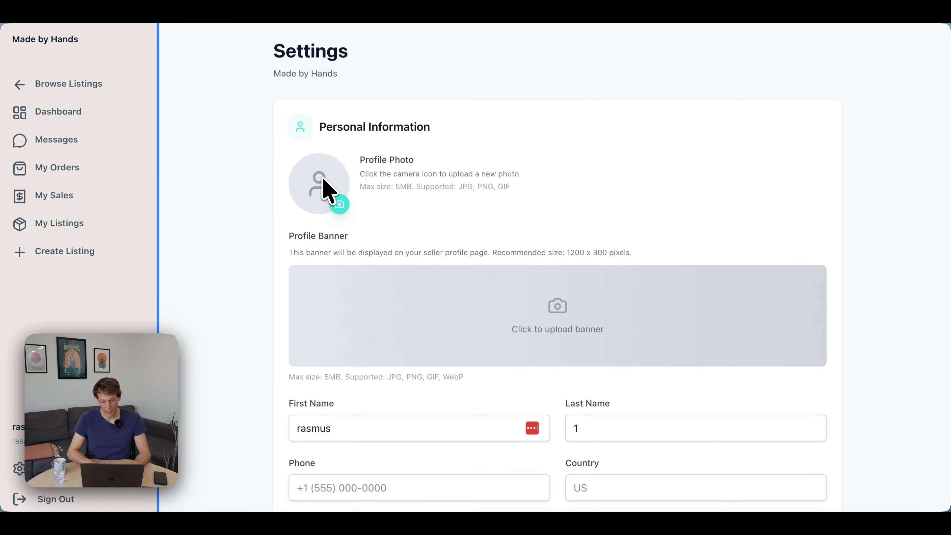
left_click(341, 204)
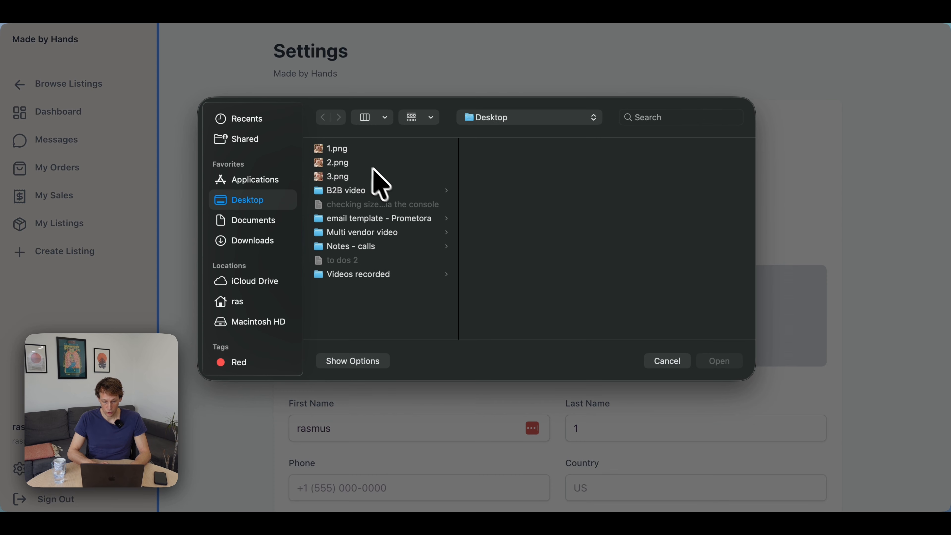
left_click(362, 161)
key("Up")
key("Return")
scroll(516, 246, "down", 2)
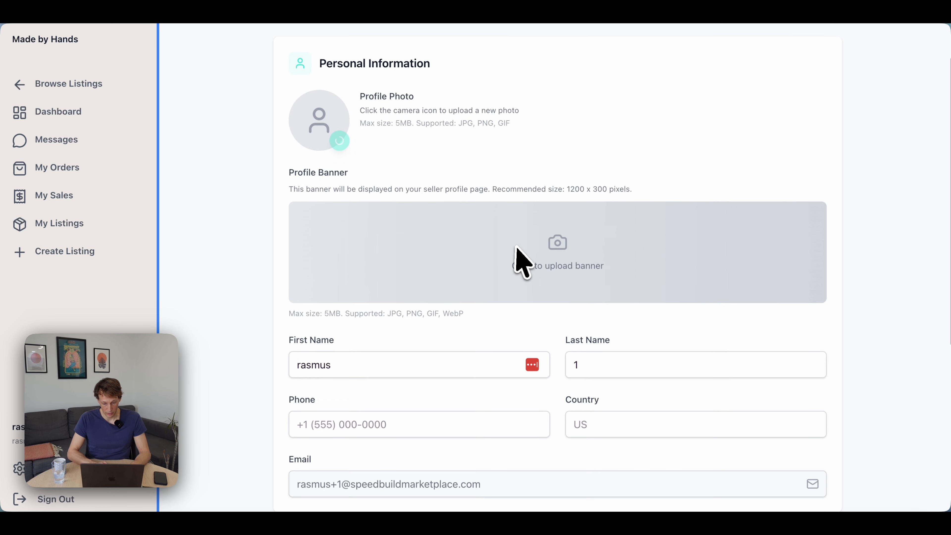
Upload 1.png as the seller's profile banner and save the profile changes.
scroll(522, 262, "down", 1)
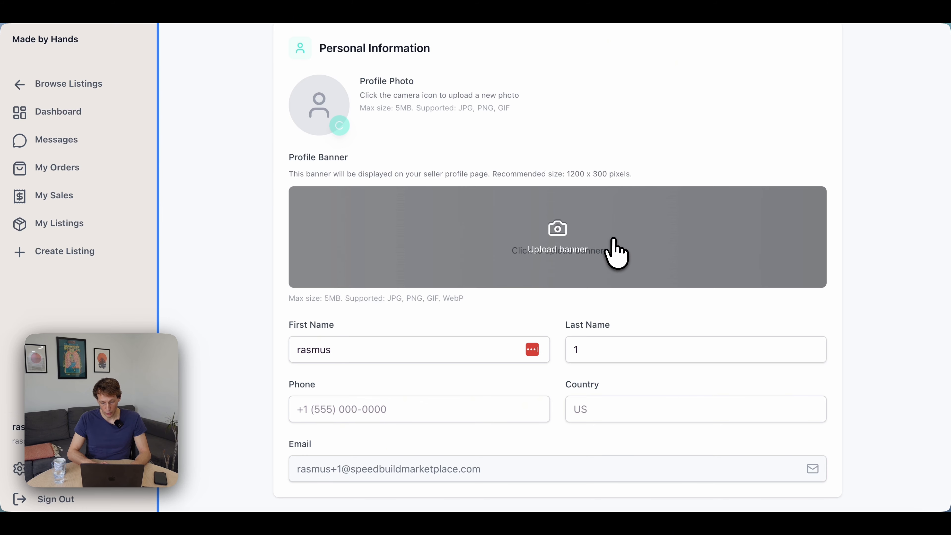
left_click(586, 251)
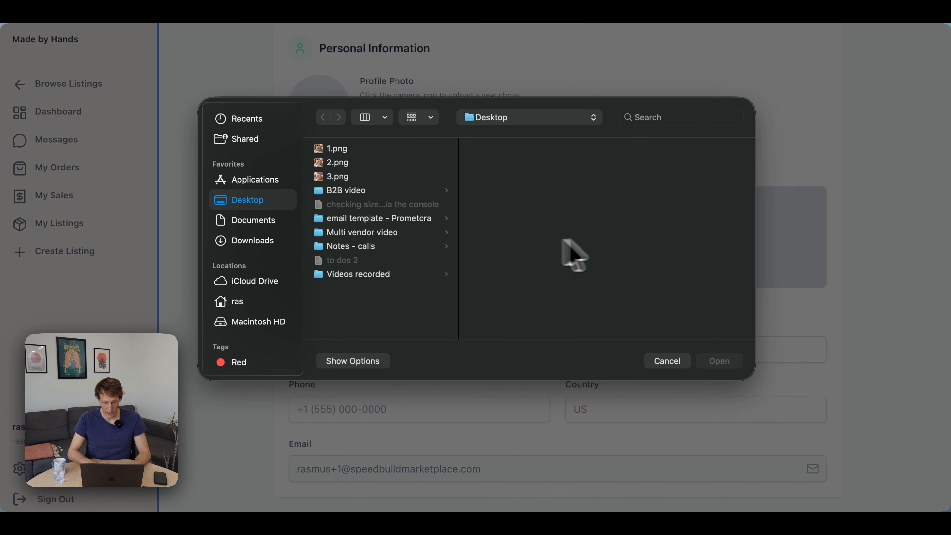
double_click(344, 147)
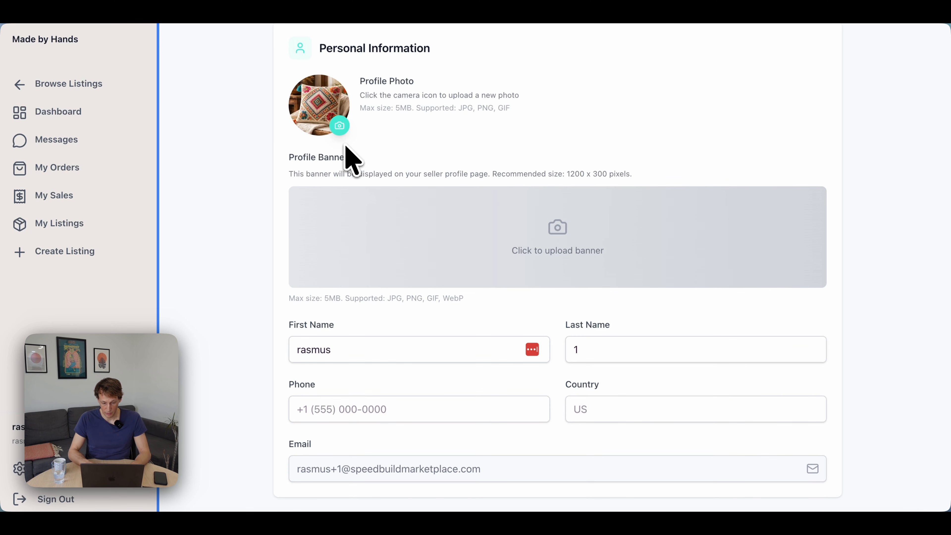
scroll(502, 210, "down", 1)
scroll(495, 205, "down", 2)
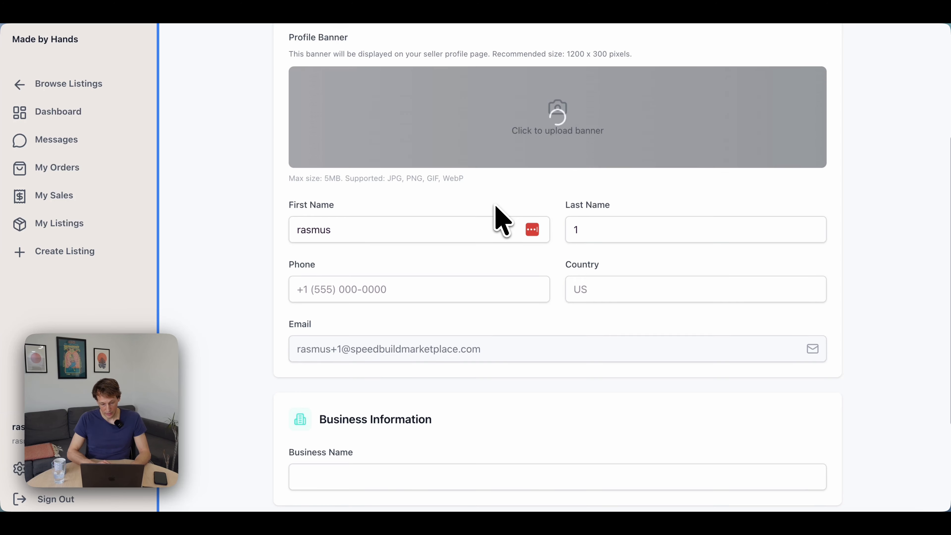
scroll(442, 248, "up", 1)
scroll(378, 268, "down", 5)
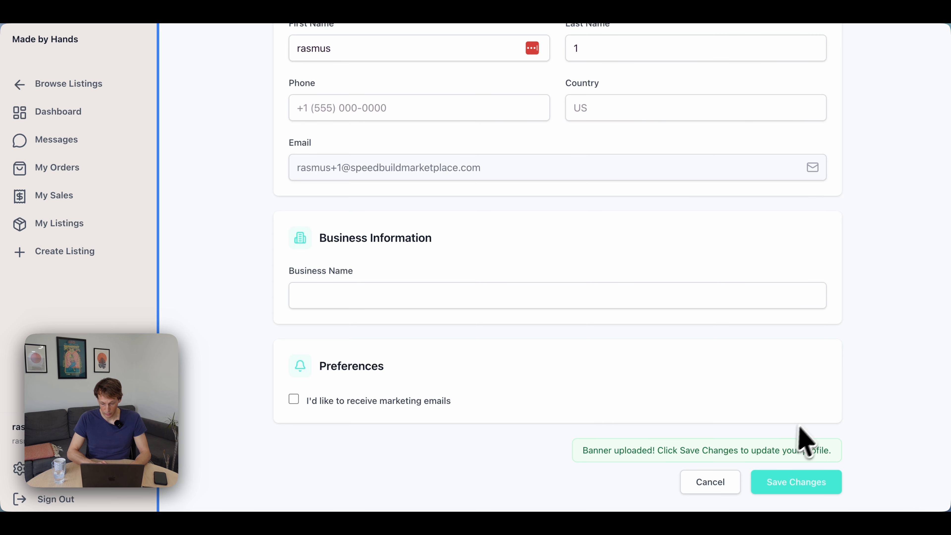
left_click(784, 485)
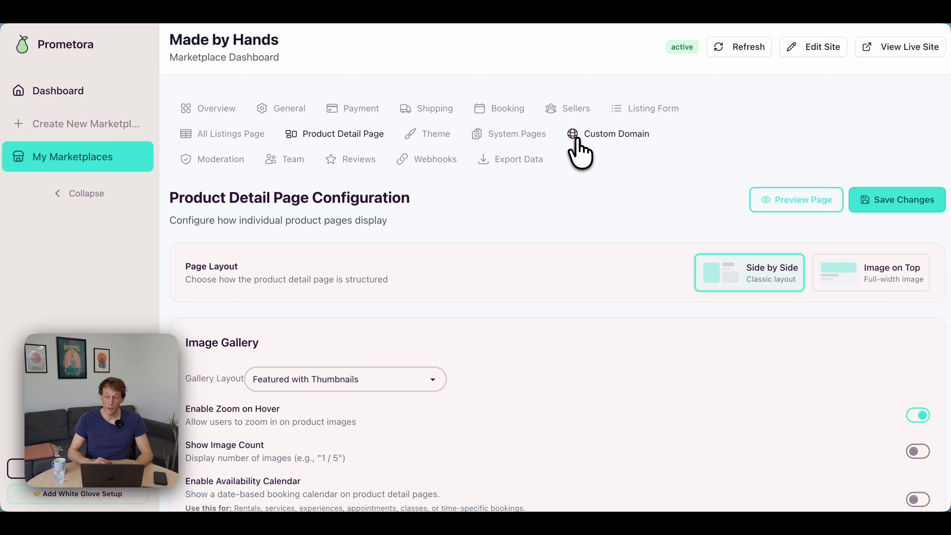
Enable seller profiles in the marketplace's product detail page configuration and save the changes.
scroll(578, 139, "down", 1)
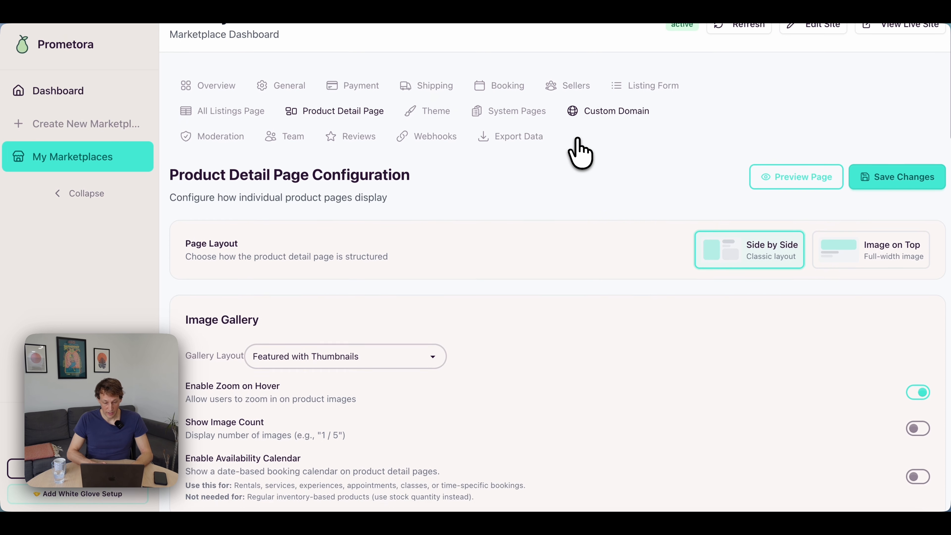
scroll(578, 139, "up", 1)
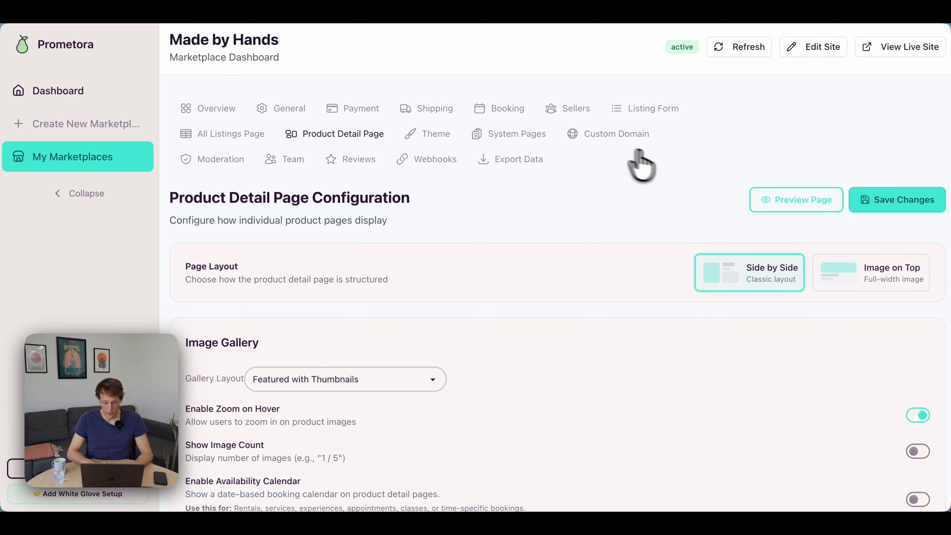
scroll(371, 215, "down", 15)
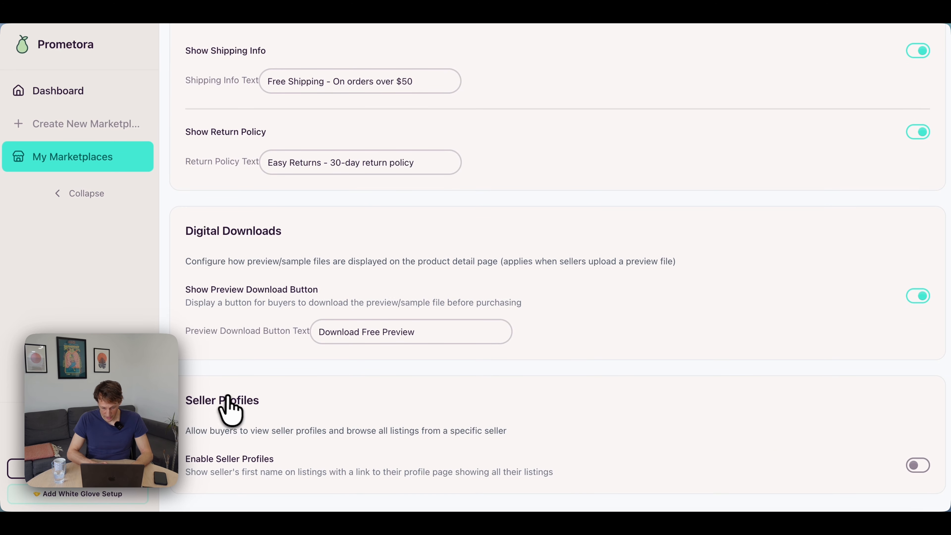
left_click(917, 465)
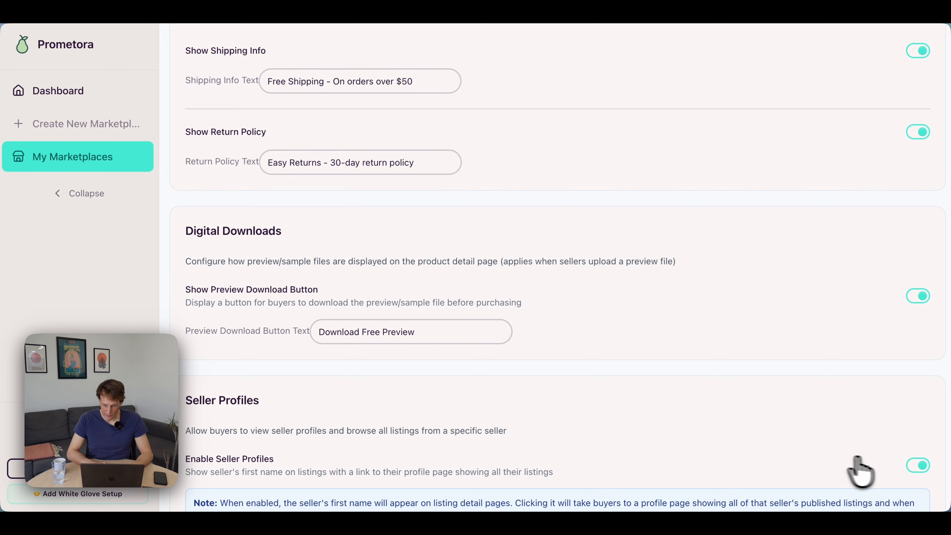
scroll(857, 470, "down", 2)
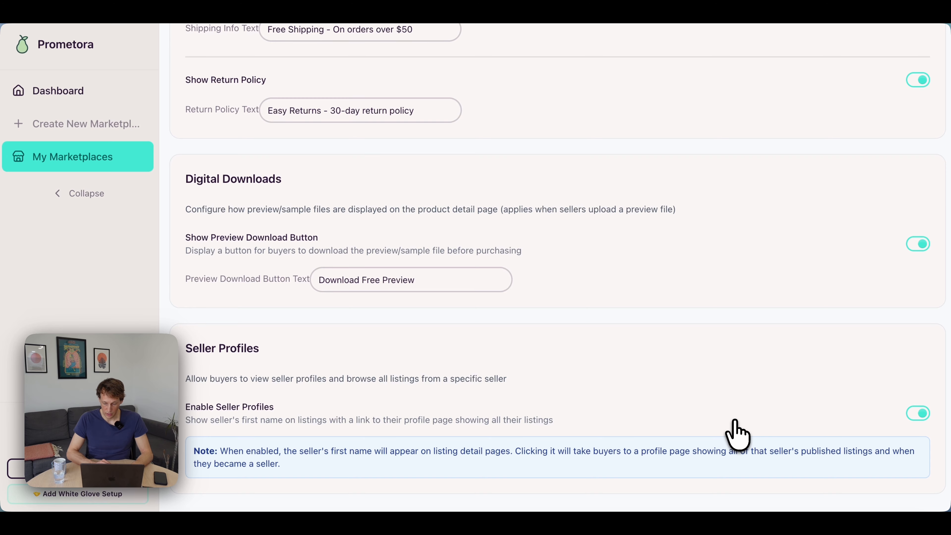
scroll(735, 434, "up", 15)
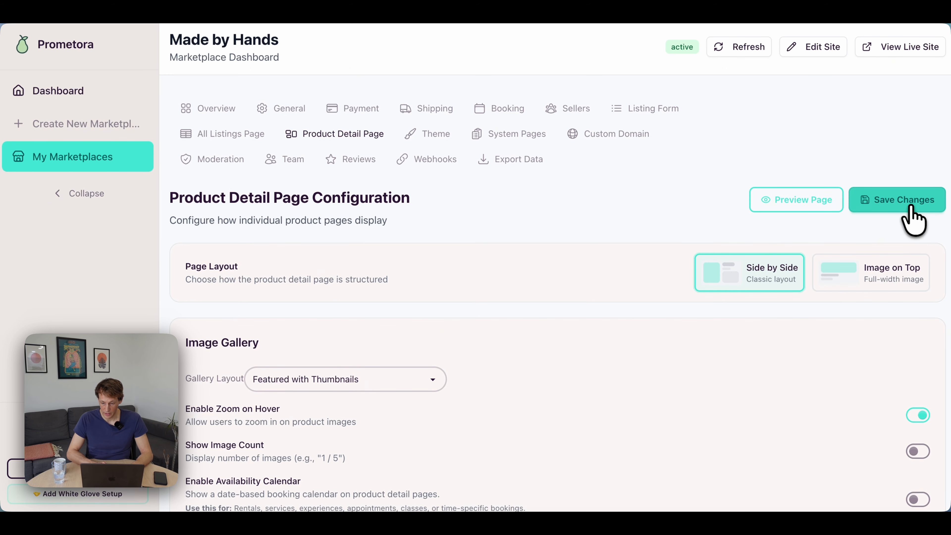
left_click(910, 208)
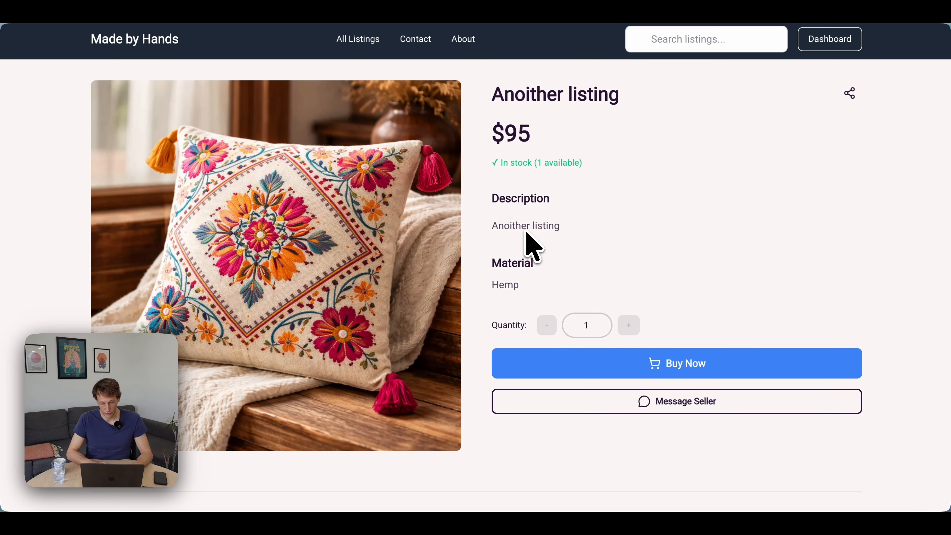
Reload the $95 listing's page, open the seller's profile from it, and review the banner, photo and listings.
key("super+r")
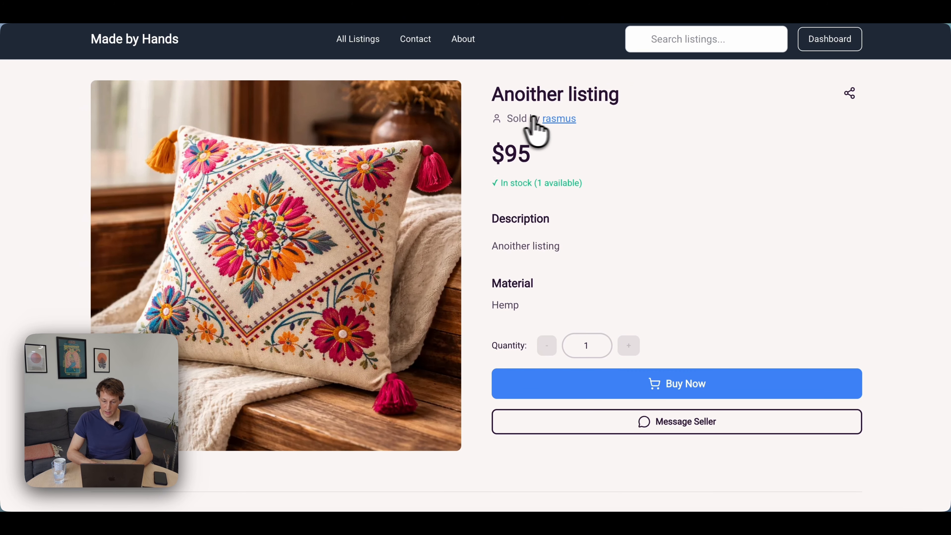
scroll(408, 221, "down", 3)
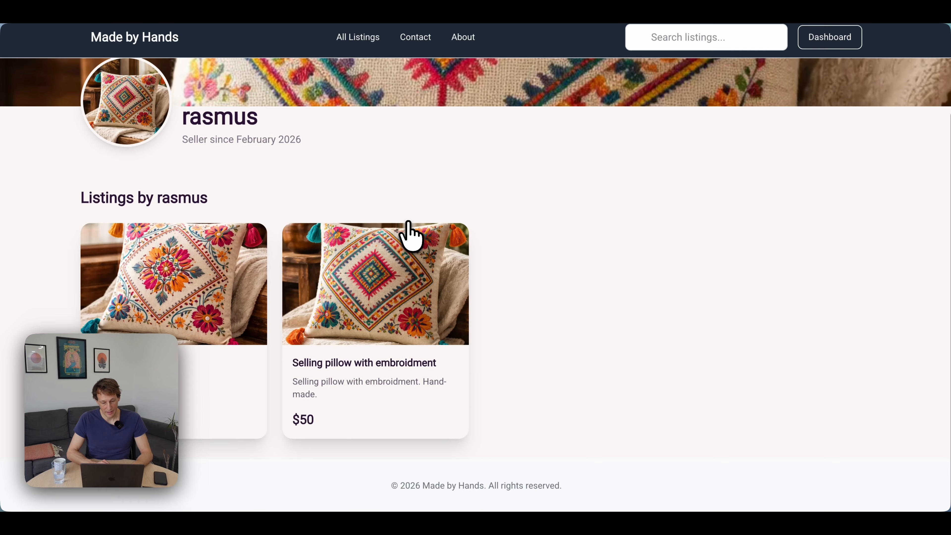
scroll(408, 222, "up", 3)
scroll(408, 222, "down", 3)
scroll(408, 221, "up", 3)
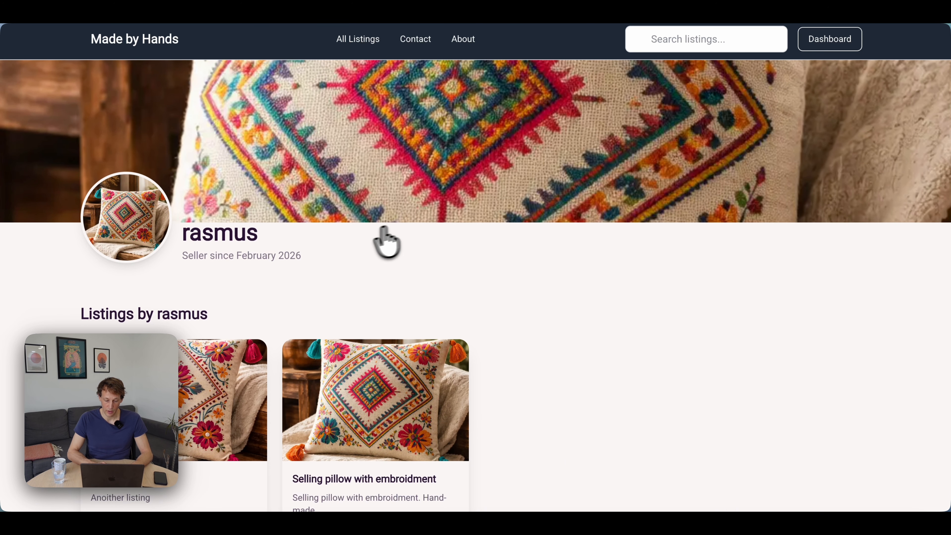
scroll(384, 227, "down", 3)
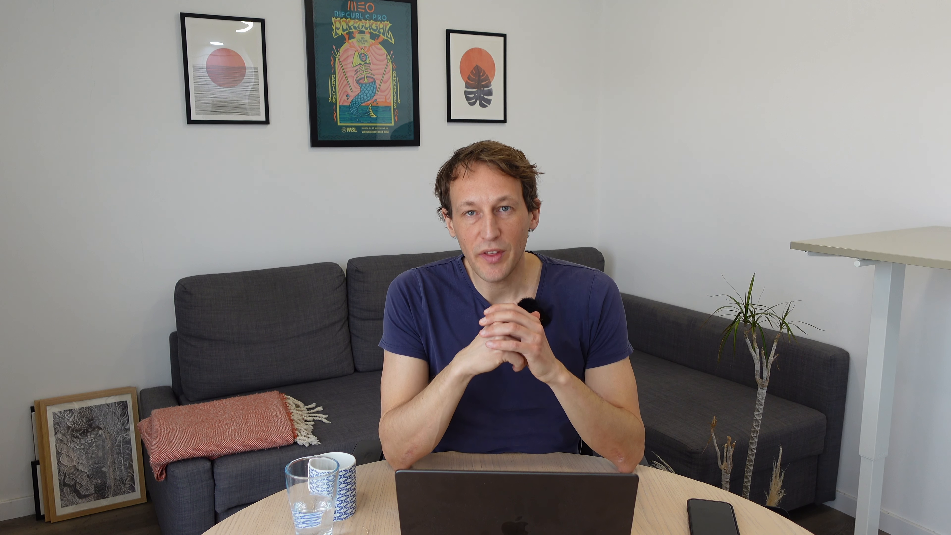